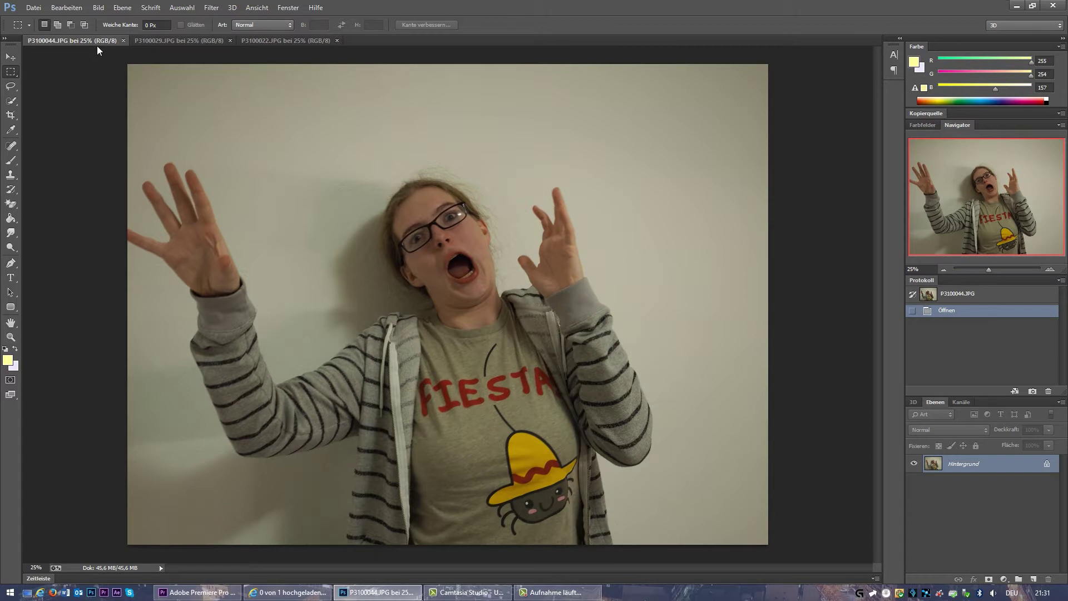
Compare photos P3100029.JPG and P3100022.JPG, settling on P3100029.JPG
{"action": "left_click", "coordinate": [201, 44]}
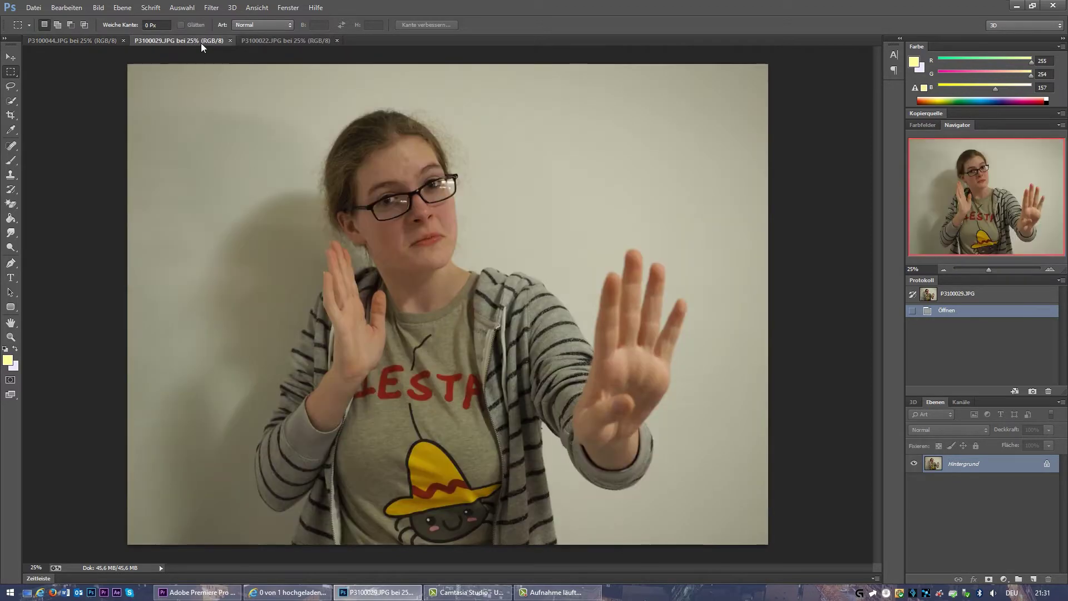
{"action": "left_click", "coordinate": [292, 42]}
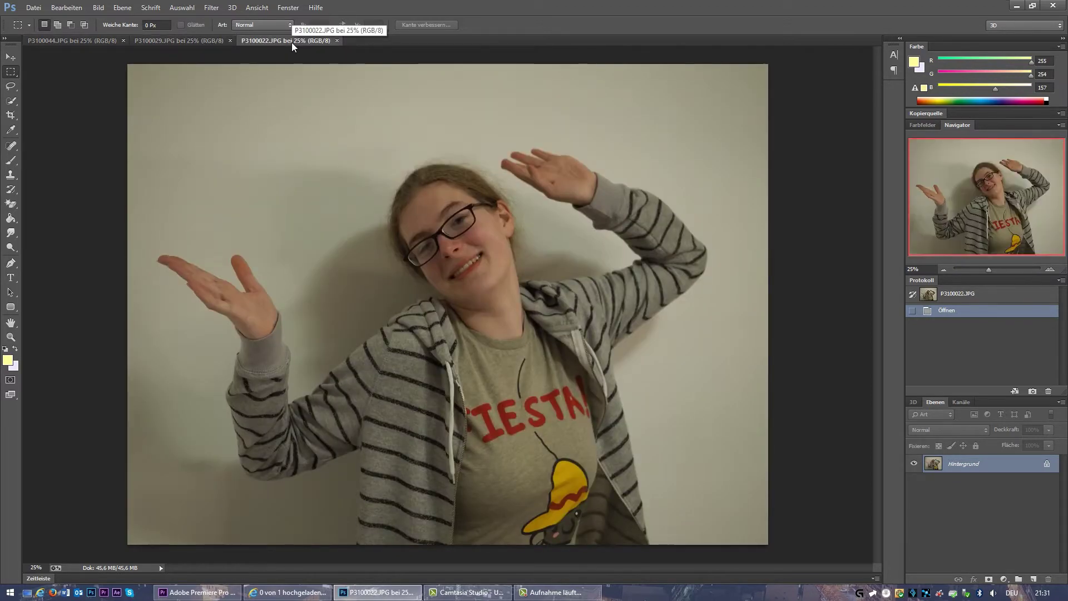
{"action": "left_click", "coordinate": [194, 42]}
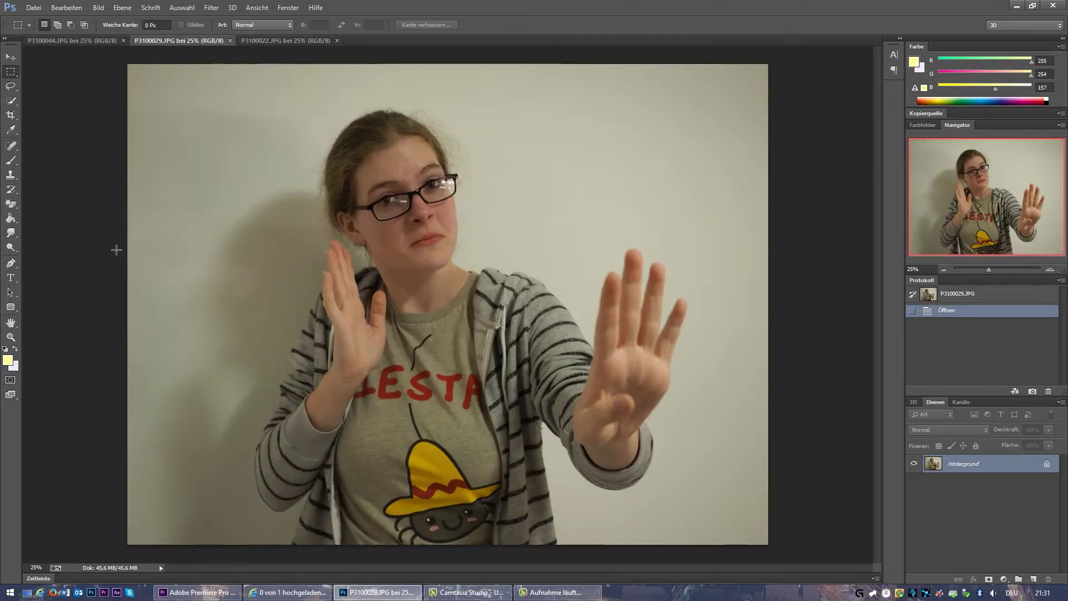
{"action": "left_click", "coordinate": [13, 102]}
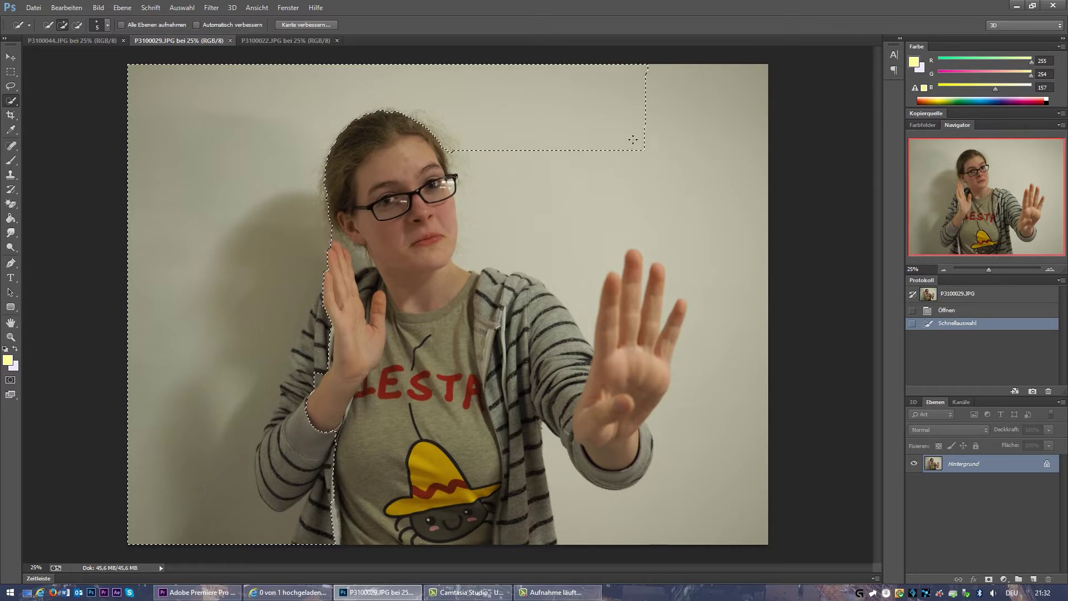
Zoom in closer on the person and pick the Quick Selection tool
{"action": "right_click", "coordinate": [16, 107]}
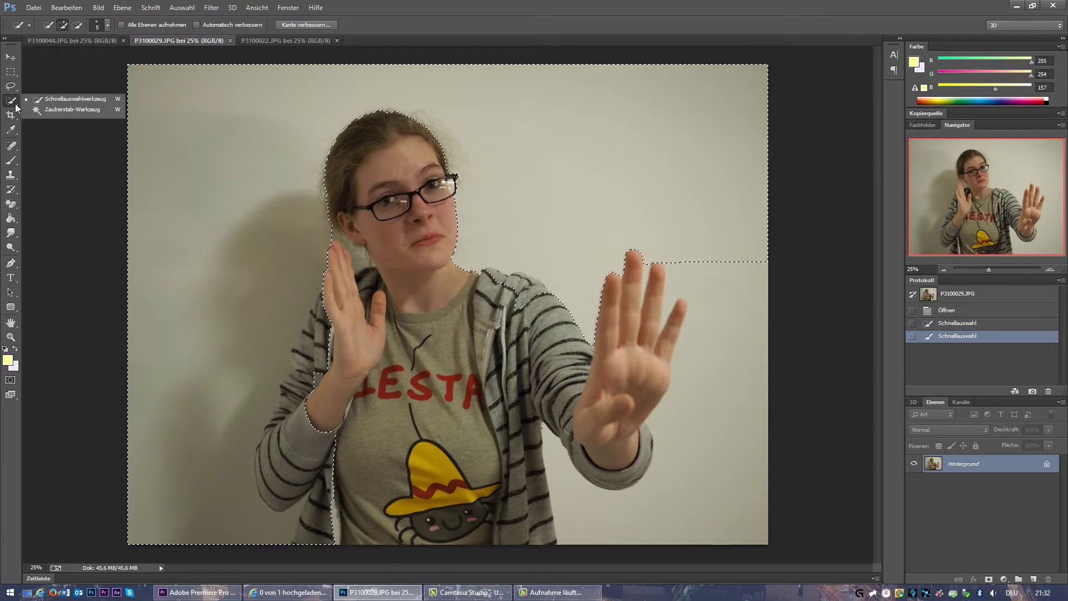
{"action": "key", "text": "Escape"}
{"action": "key", "text": "ctrl+plus"}
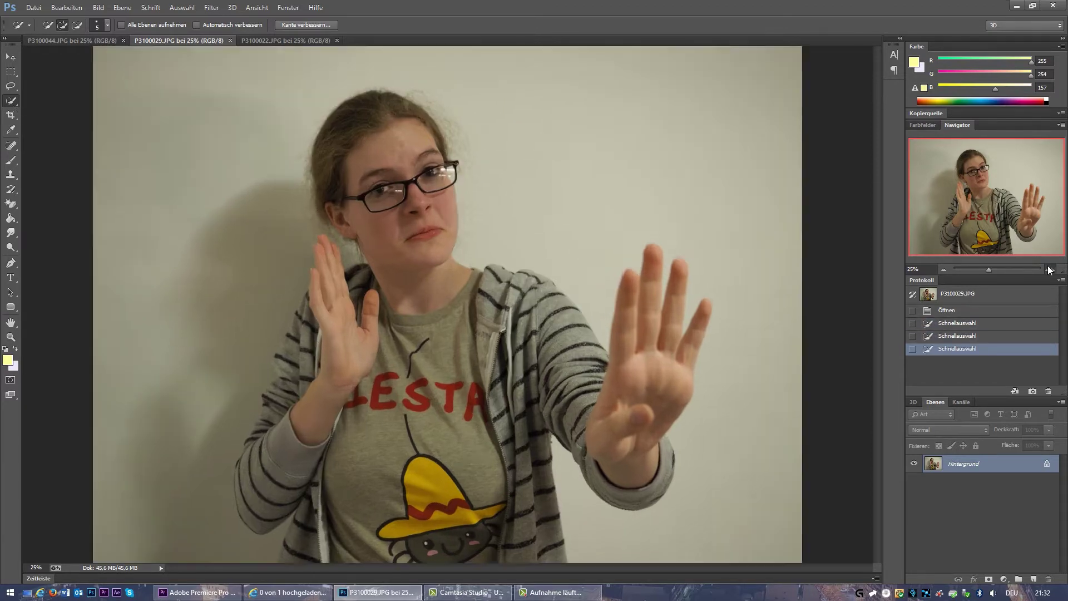
{"action": "right_click", "coordinate": [10, 203]}
{"action": "left_click", "coordinate": [61, 224]}
{"action": "left_click", "coordinate": [12, 105]}
Add the raised right hand to the selection and refine the left-hand edge at 50% zoom
{"action": "left_click_drag", "start_coordinate": [250, 467], "coordinate": [307, 510]}
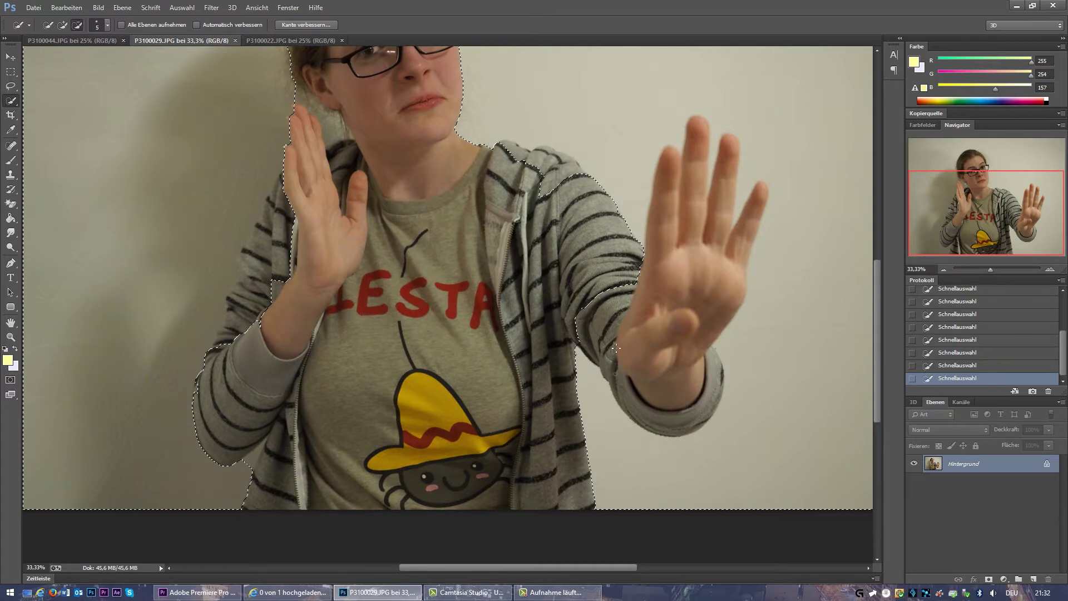
{"action": "left_click_drag", "start_coordinate": [684, 319], "coordinate": [767, 196]}
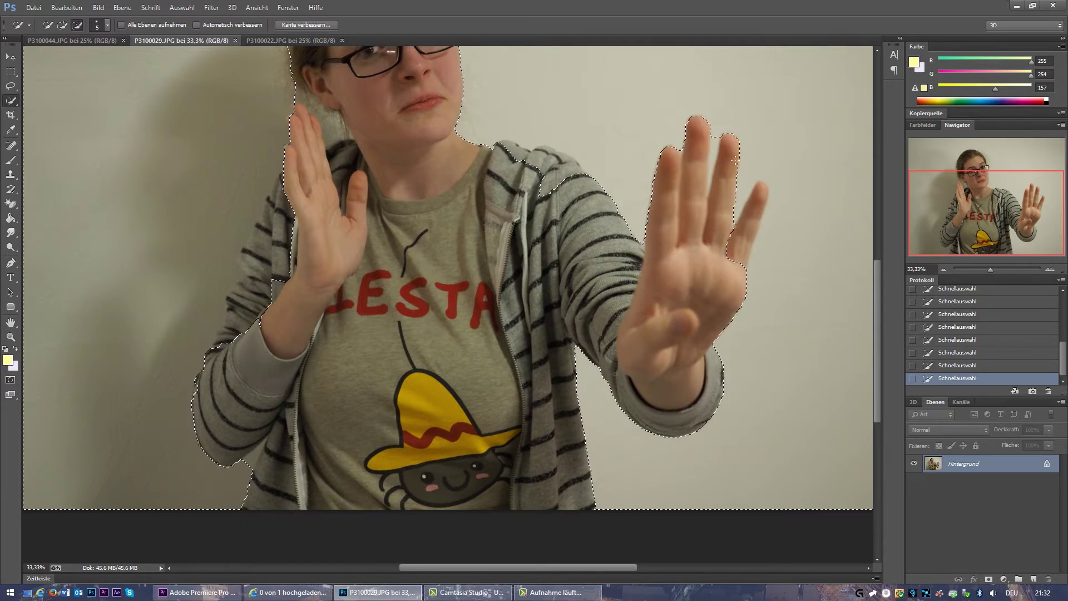
{"action": "scroll", "coordinate": [734, 450], "scroll_direction": "up", "scroll_amount": 2}
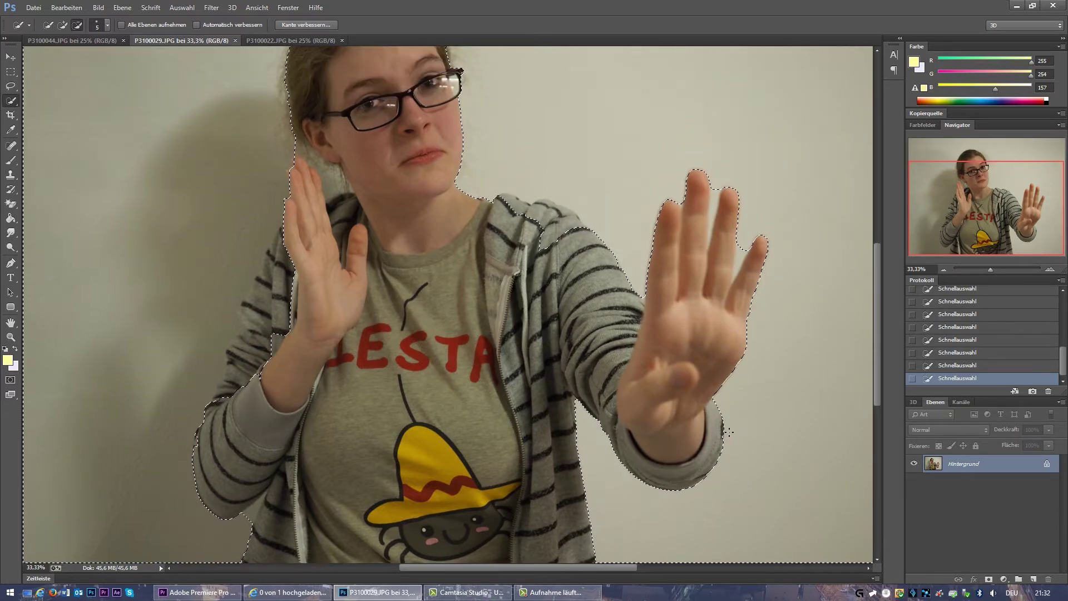
{"action": "scroll", "coordinate": [734, 450], "scroll_direction": "up", "scroll_amount": 2}
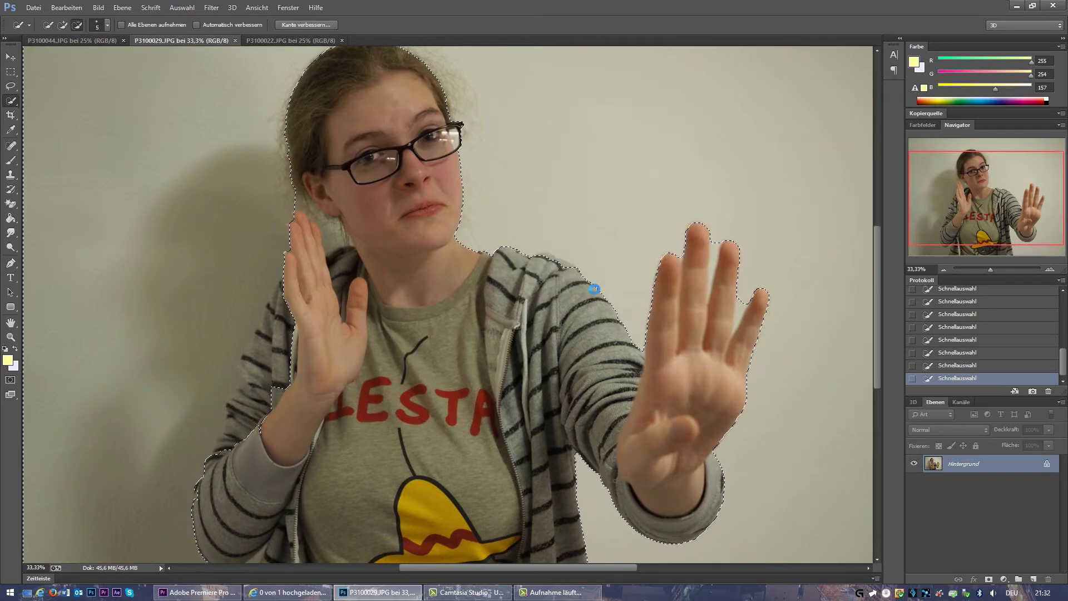
{"action": "scroll", "coordinate": [550, 262], "scroll_direction": "up", "scroll_amount": 2}
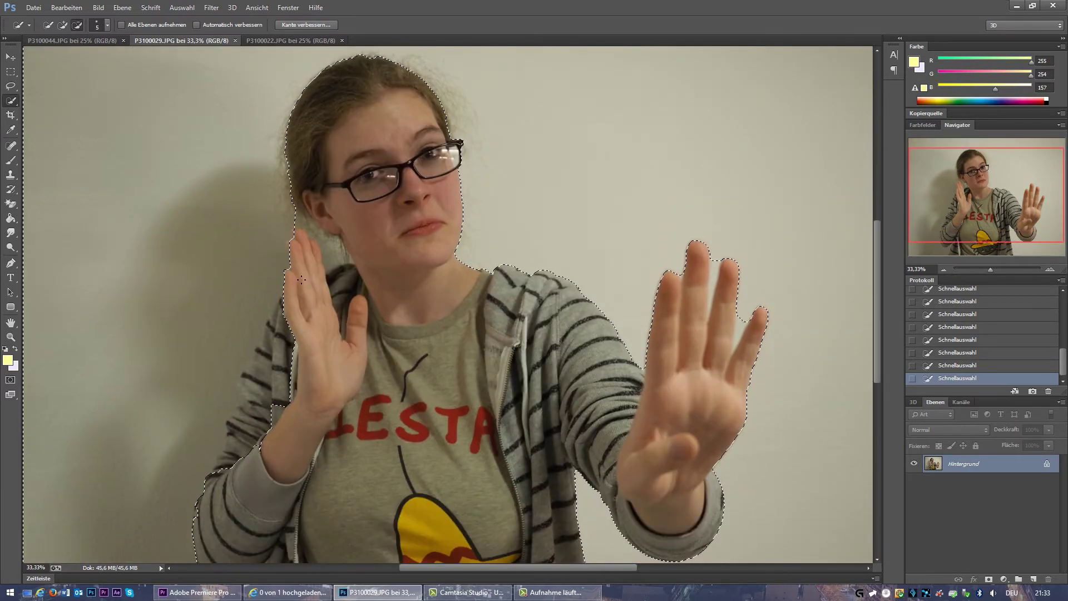
{"action": "scroll", "coordinate": [549, 262], "scroll_direction": "up", "scroll_amount": 1}
{"action": "key", "text": "ctrl+plus"}
{"action": "scroll", "coordinate": [390, 217], "scroll_direction": "down", "scroll_amount": 2}
{"action": "scroll", "coordinate": [390, 217], "scroll_direction": "down", "scroll_amount": 3}
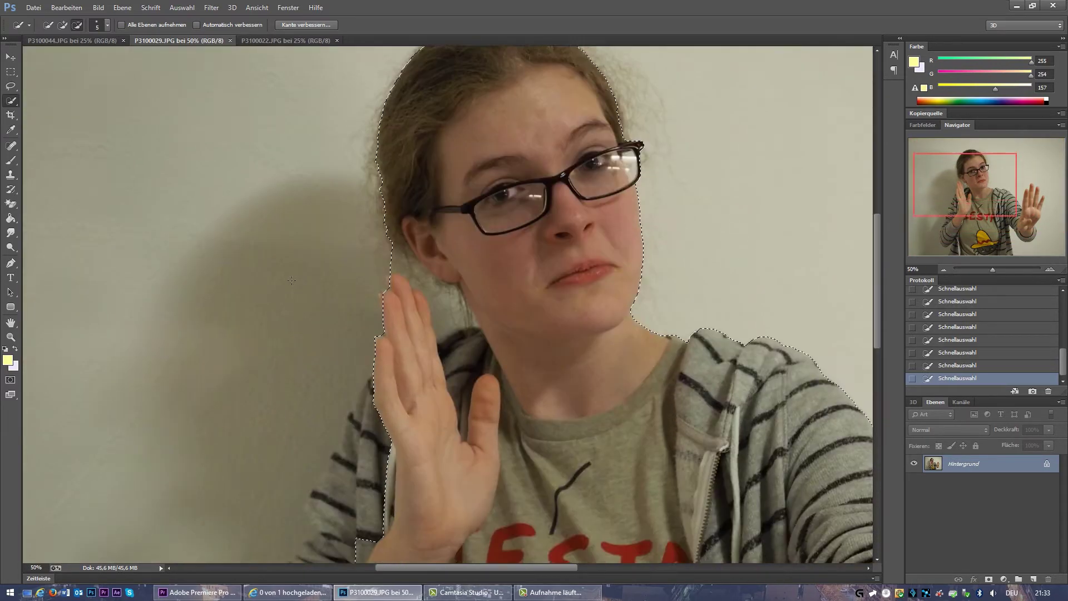
{"action": "scroll", "coordinate": [390, 217], "scroll_direction": "down", "scroll_amount": 3}
{"action": "left_click_drag", "start_coordinate": [379, 223], "coordinate": [388, 233]}
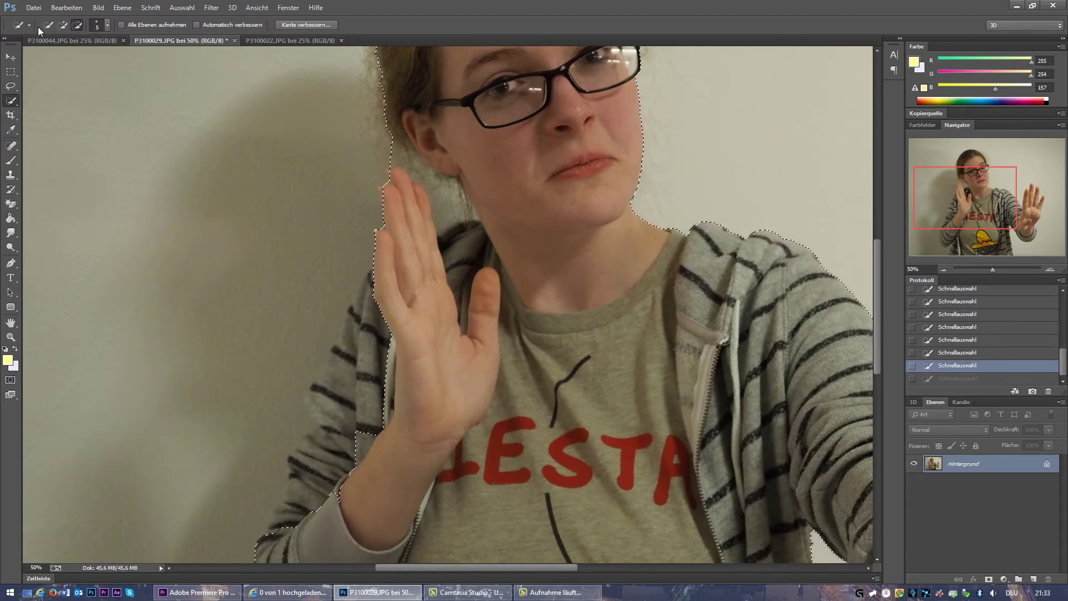
Check Image > Image Size, close it unchanged, and scroll down along the selection
{"action": "left_click", "coordinate": [98, 7]}
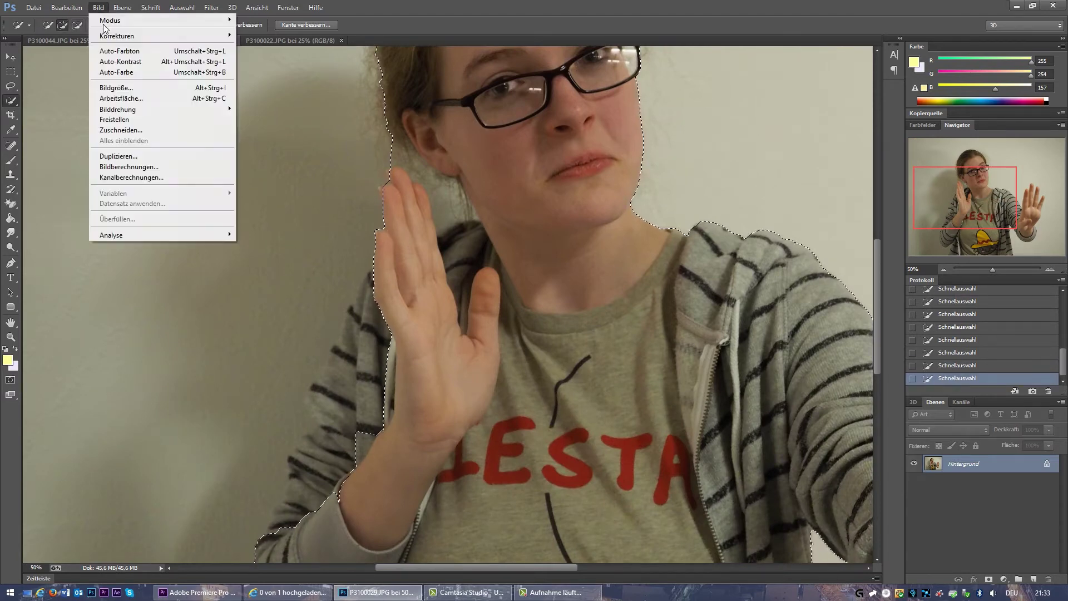
{"action": "left_click", "coordinate": [117, 78]}
{"action": "left_click", "coordinate": [649, 292]}
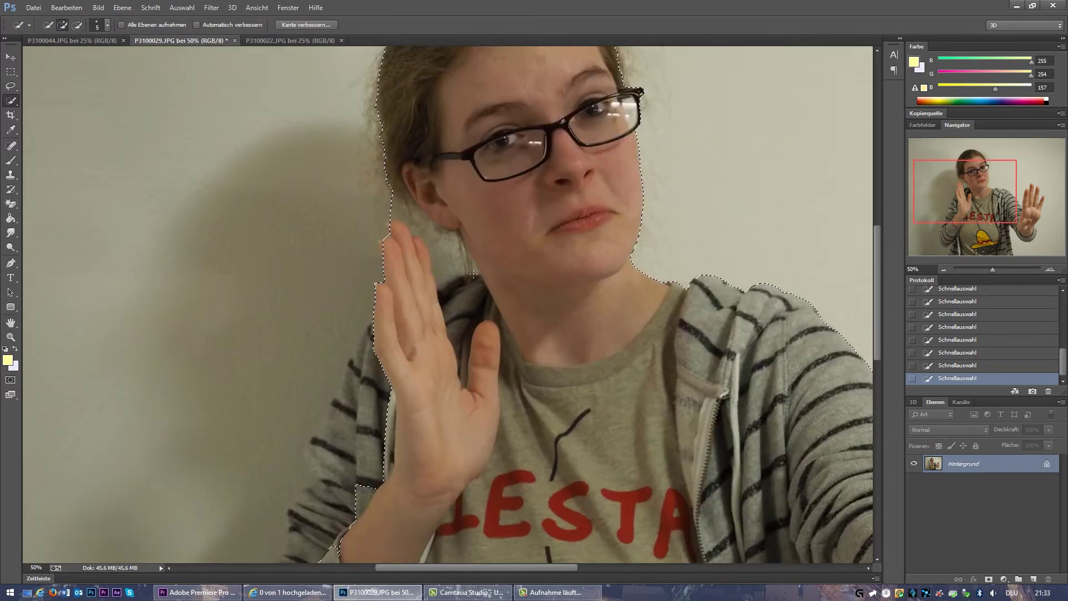
{"action": "scroll", "coordinate": [467, 206], "scroll_direction": "down", "scroll_amount": 4}
{"action": "scroll", "coordinate": [467, 207], "scroll_direction": "down", "scroll_amount": 2}
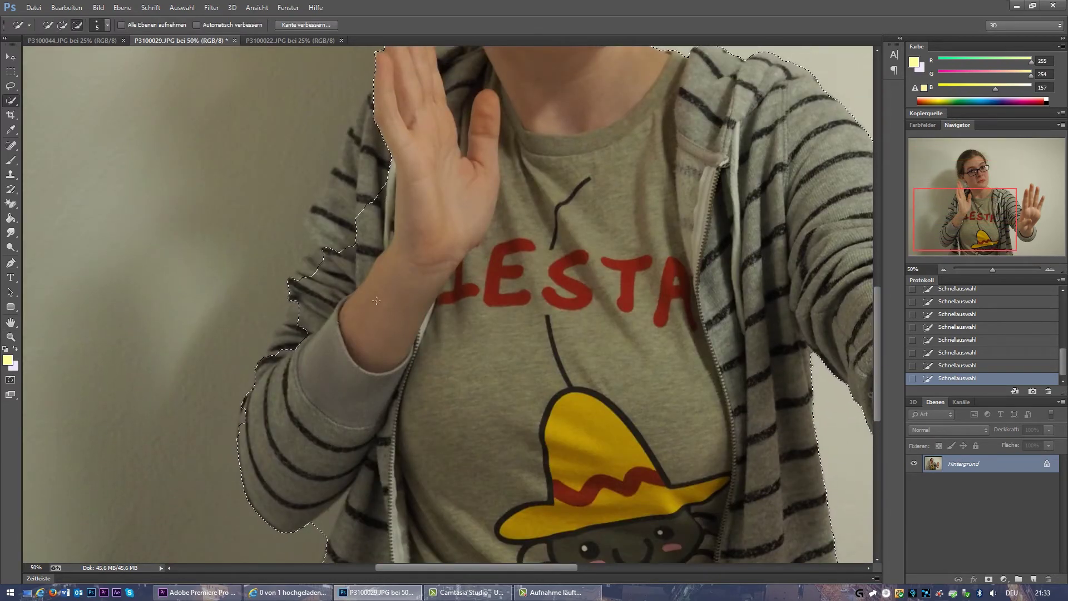
{"action": "scroll", "coordinate": [364, 295], "scroll_direction": "up", "scroll_amount": 2}
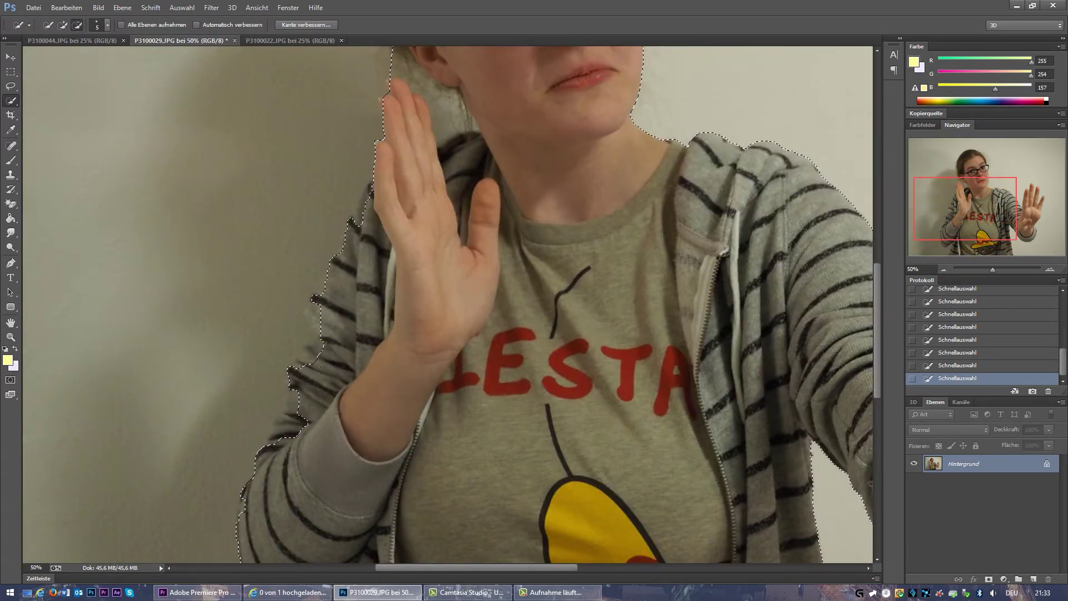
{"action": "scroll", "coordinate": [317, 385], "scroll_direction": "down", "scroll_amount": 2}
{"action": "scroll", "coordinate": [312, 361], "scroll_direction": "down", "scroll_amount": 1}
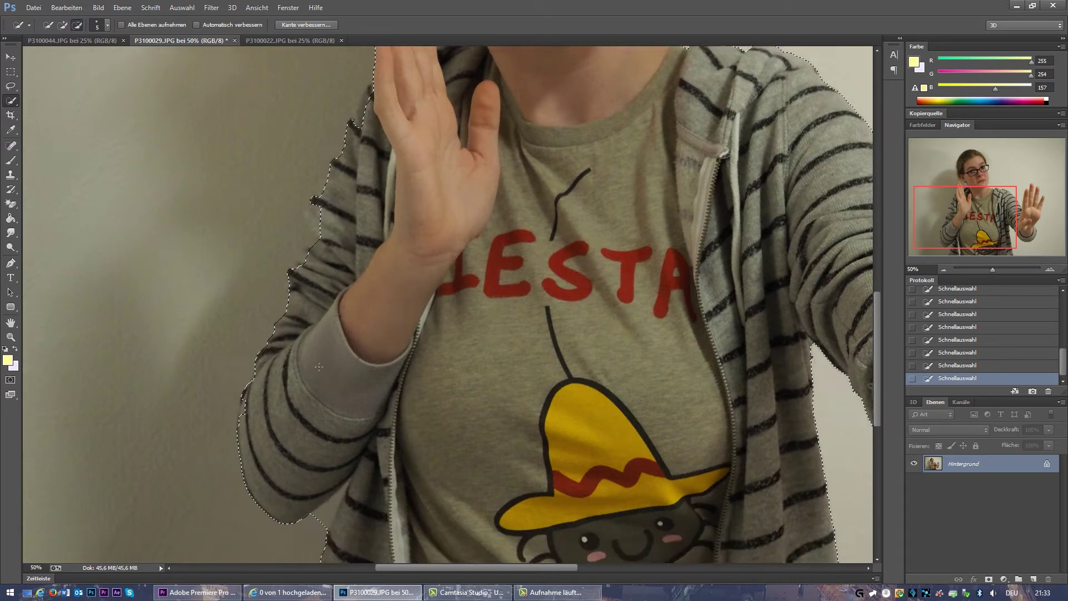
{"action": "scroll", "coordinate": [92, 107], "scroll_direction": "down", "scroll_amount": 2}
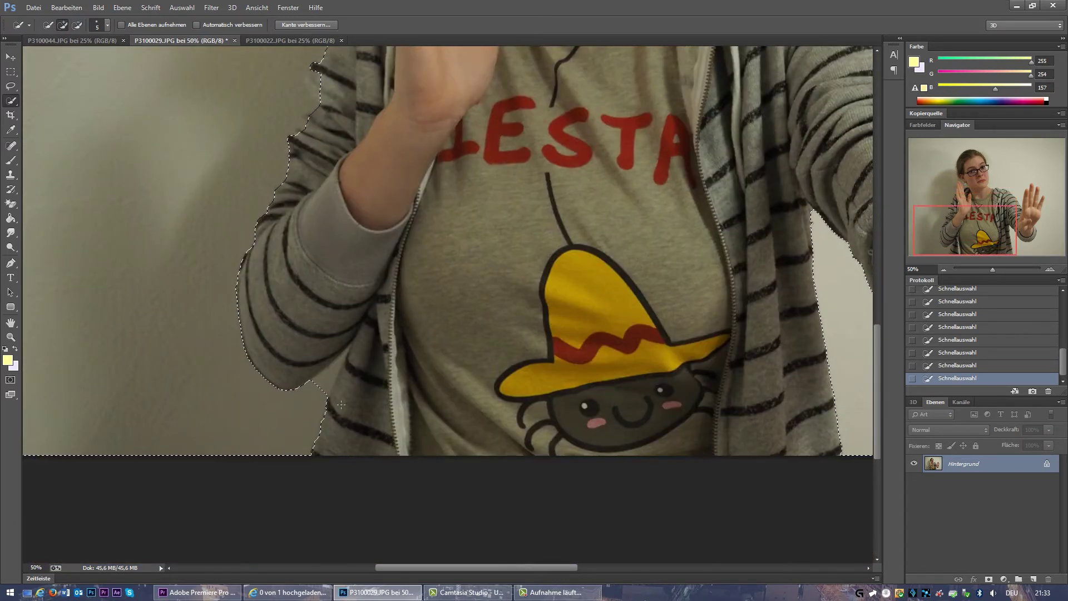
Inspect the selection edge along the sleeve and hair at 100% zoom
{"action": "key", "text": "ctrl+plus"}
{"action": "key", "text": "ctrl+plus"}
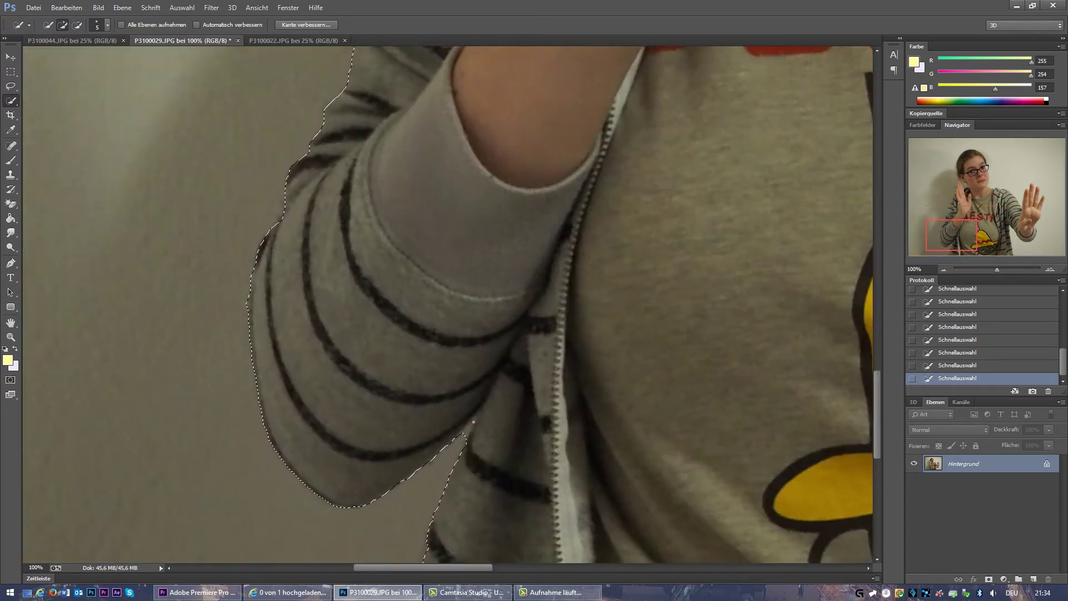
{"action": "scroll", "coordinate": [477, 417], "scroll_direction": "down", "scroll_amount": 1}
{"action": "scroll", "coordinate": [371, 292], "scroll_direction": "up", "scroll_amount": 5}
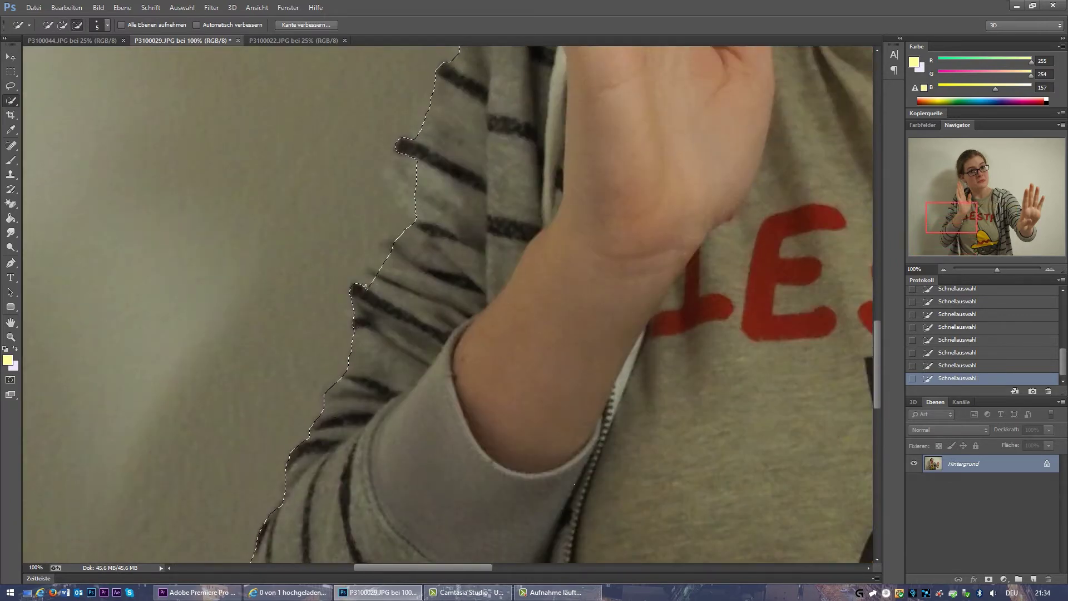
{"action": "scroll", "coordinate": [408, 291], "scroll_direction": "up", "scroll_amount": 3}
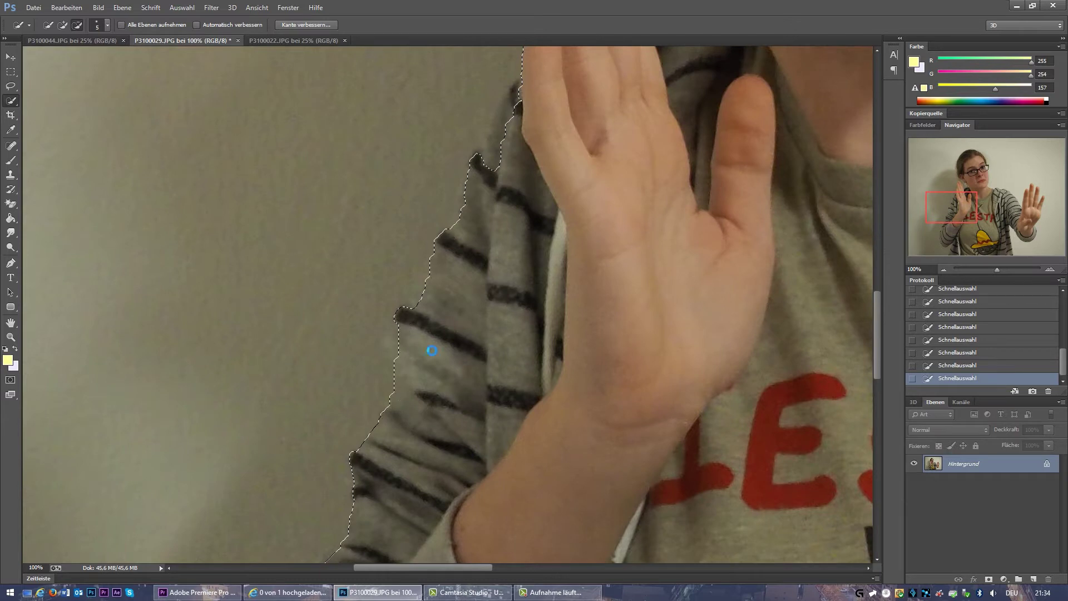
{"action": "scroll", "coordinate": [431, 350], "scroll_direction": "up", "scroll_amount": 1}
{"action": "scroll", "coordinate": [458, 327], "scroll_direction": "up", "scroll_amount": 1}
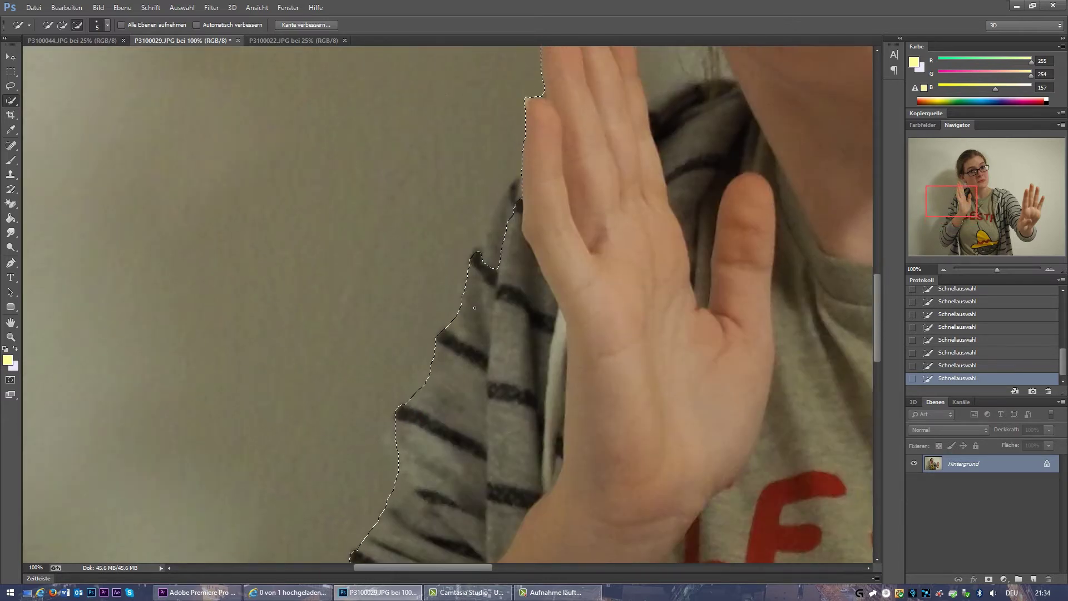
{"action": "scroll", "coordinate": [475, 308], "scroll_direction": "up", "scroll_amount": 1}
{"action": "scroll", "coordinate": [520, 242], "scroll_direction": "up", "scroll_amount": 3}
{"action": "scroll", "coordinate": [429, 394], "scroll_direction": "up", "scroll_amount": 3}
{"action": "scroll", "coordinate": [429, 394], "scroll_direction": "right", "scroll_amount": 2}
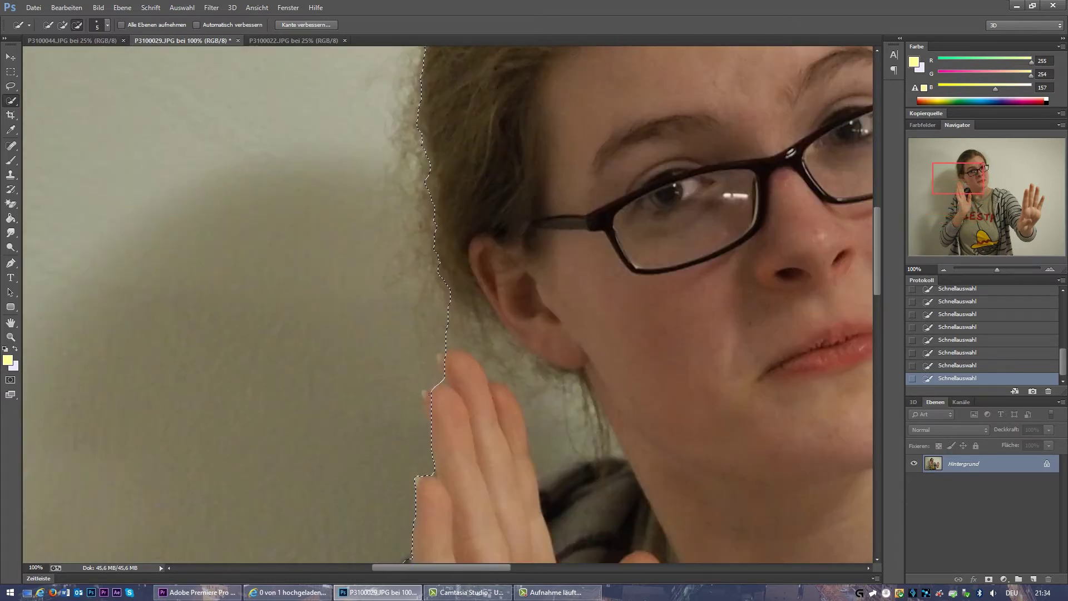
{"action": "scroll", "coordinate": [434, 396], "scroll_direction": "down", "scroll_amount": 1}
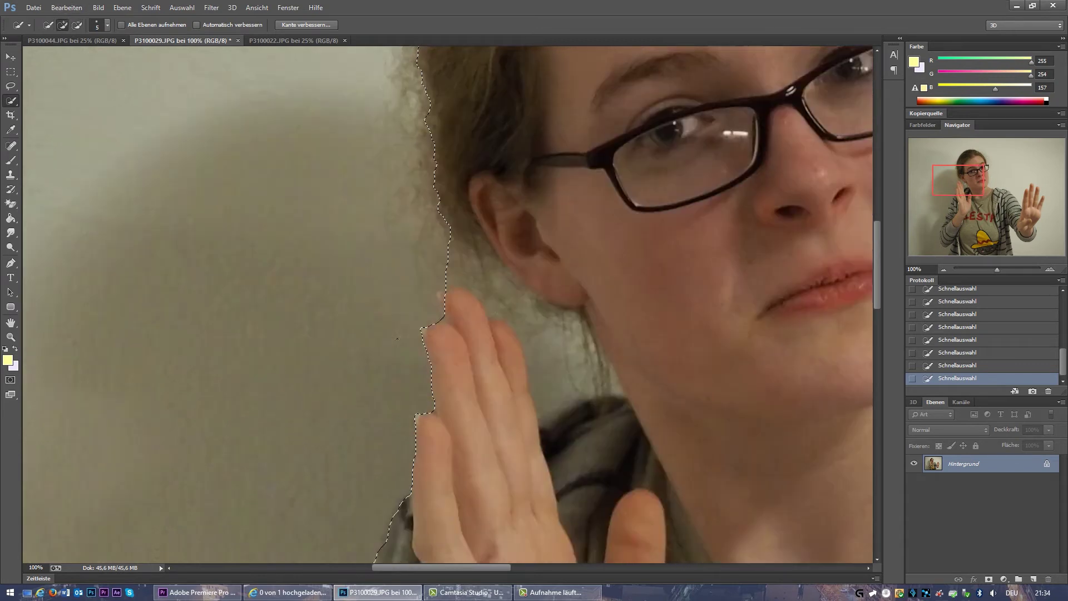
{"action": "scroll", "coordinate": [435, 396], "scroll_direction": "down", "scroll_amount": 1}
{"action": "scroll", "coordinate": [439, 395], "scroll_direction": "up", "scroll_amount": 2}
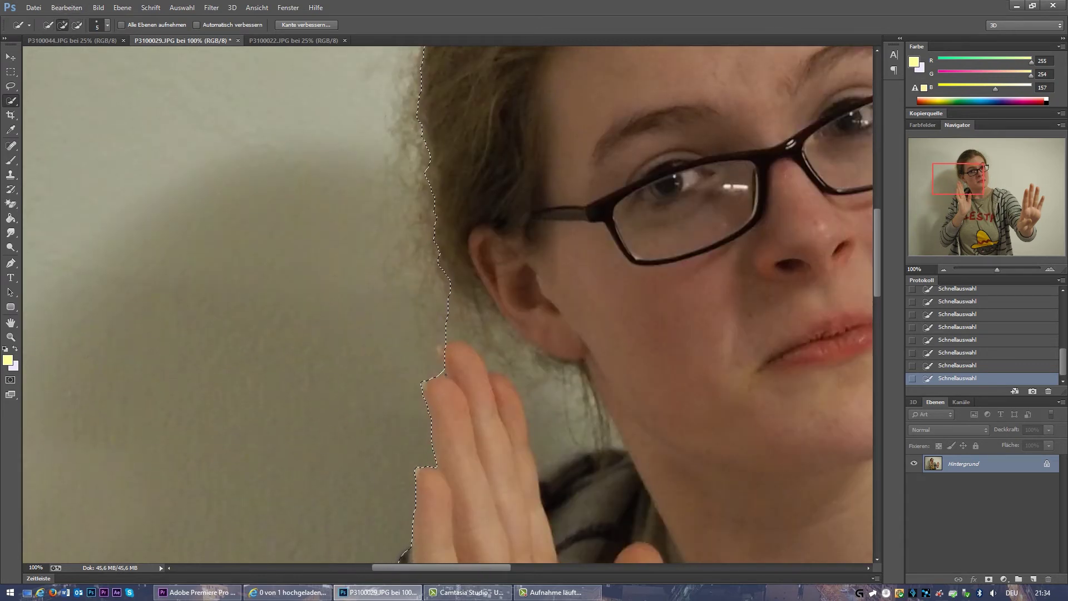
{"action": "scroll", "coordinate": [154, 102], "scroll_direction": "up", "scroll_amount": 1}
Zoom to 200–300% on the fingertips near the ear to fix the edge there
{"action": "left_click_drag", "start_coordinate": [958, 177], "coordinate": [964, 190]}
{"action": "key", "text": "ctrl+plus"}
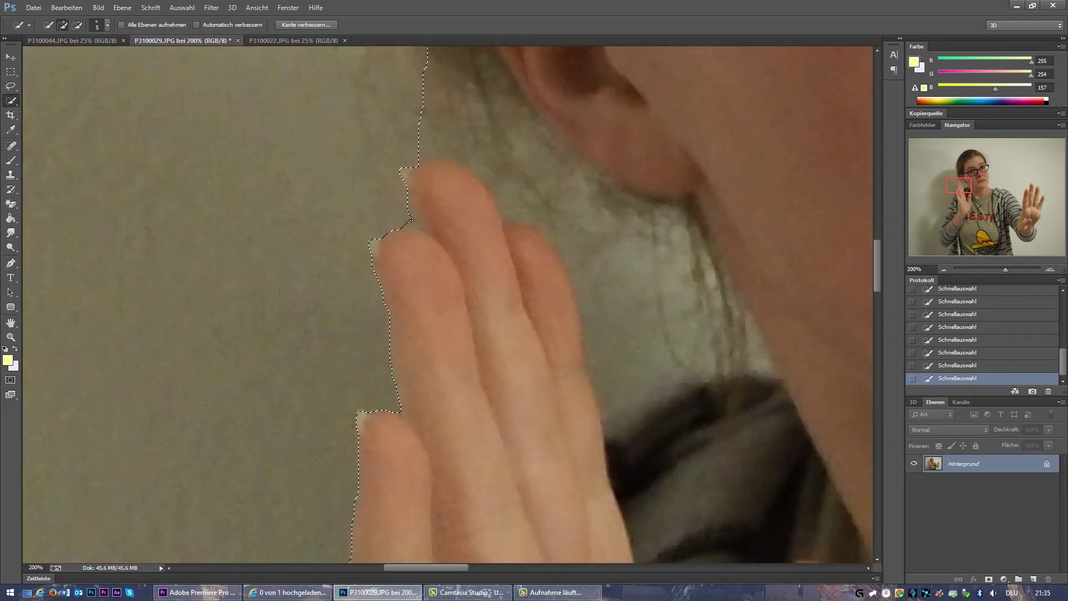
{"action": "scroll", "coordinate": [429, 239], "scroll_direction": "up", "scroll_amount": 1}
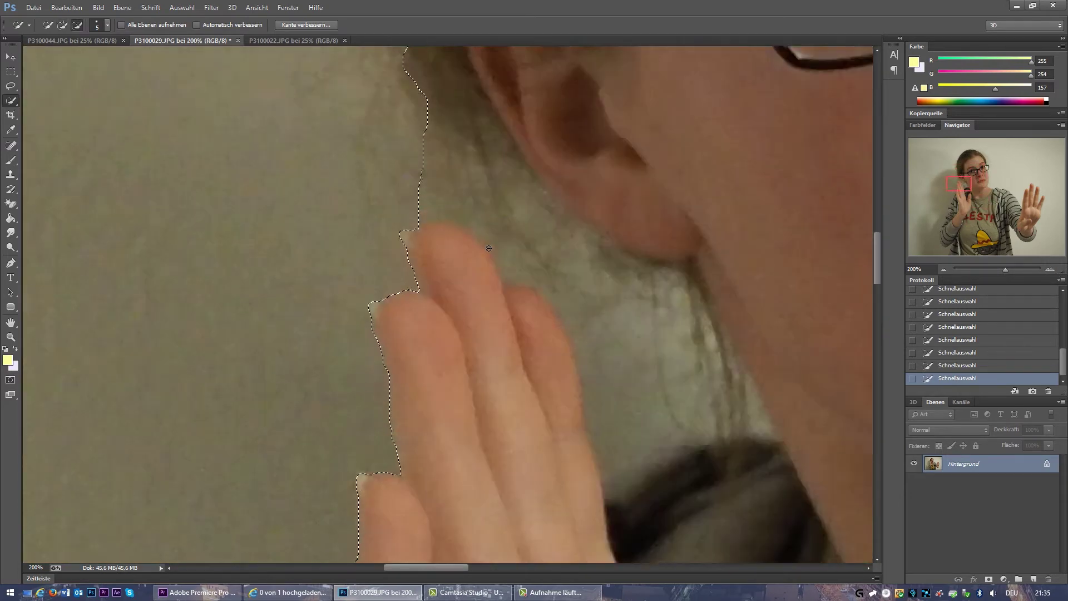
{"action": "scroll", "coordinate": [460, 243], "scroll_direction": "up", "scroll_amount": 1}
{"action": "left_click", "coordinate": [944, 269]}
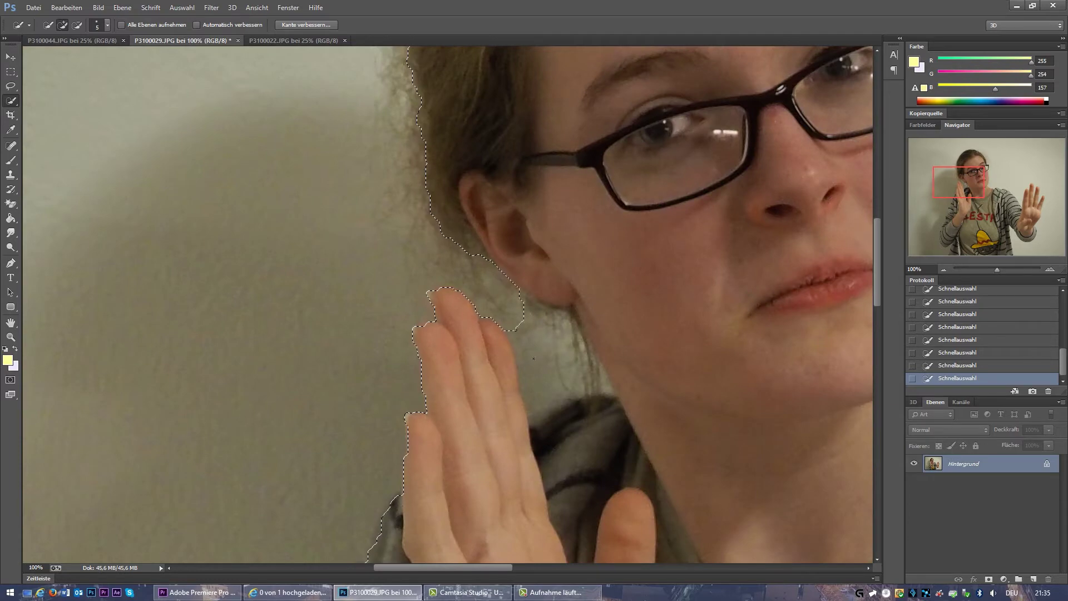
{"action": "key", "text": "ctrl+plus"}
{"action": "key", "text": "ctrl+plus"}
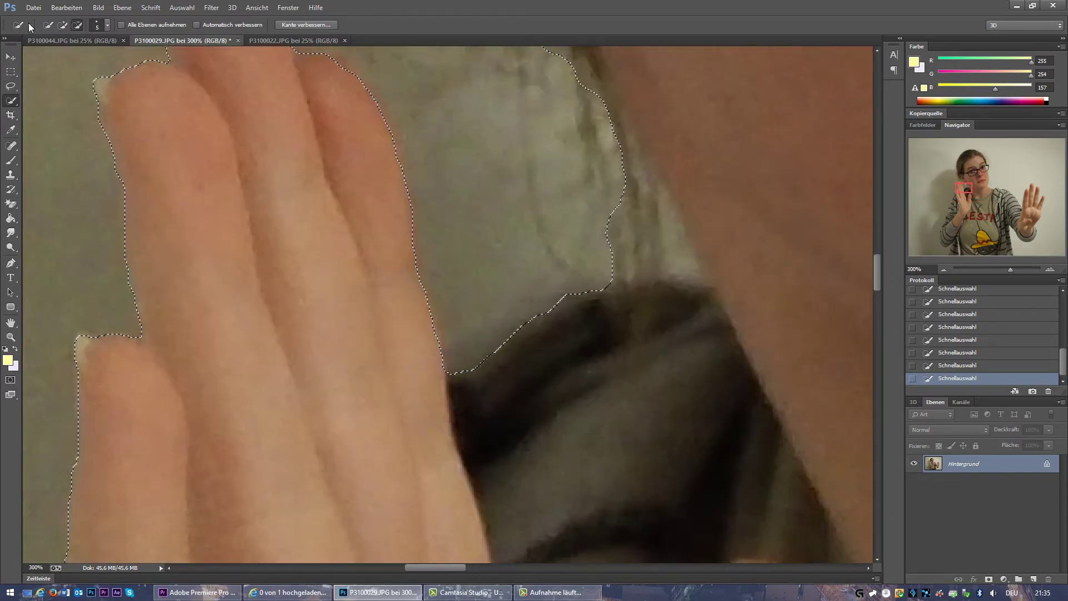
In Add to Selection mode, add more of the sweater to the selection
{"action": "left_click", "coordinate": [63, 25]}
{"action": "scroll", "coordinate": [445, 278], "scroll_direction": "up", "scroll_amount": 2}
{"action": "left_click_drag", "start_coordinate": [711, 389], "coordinate": [619, 272]}
{"action": "scroll", "coordinate": [619, 272], "scroll_direction": "down", "scroll_amount": 1}
{"action": "scroll", "coordinate": [627, 257], "scroll_direction": "down", "scroll_amount": 1}
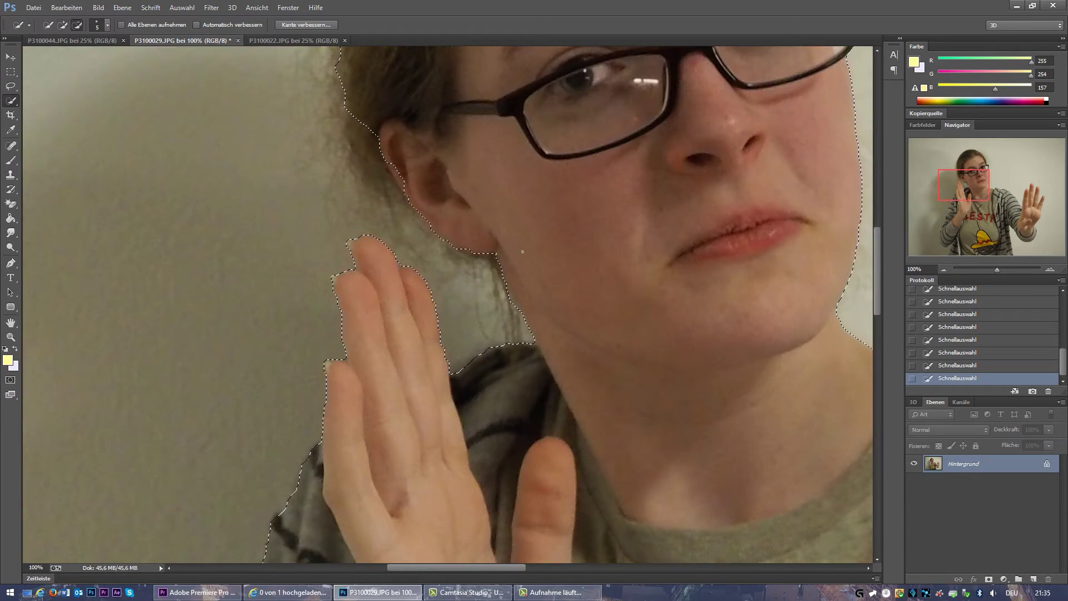
{"action": "scroll", "coordinate": [500, 229], "scroll_direction": "up", "scroll_amount": 1}
{"action": "left_click_drag", "start_coordinate": [975, 192], "coordinate": [970, 185]}
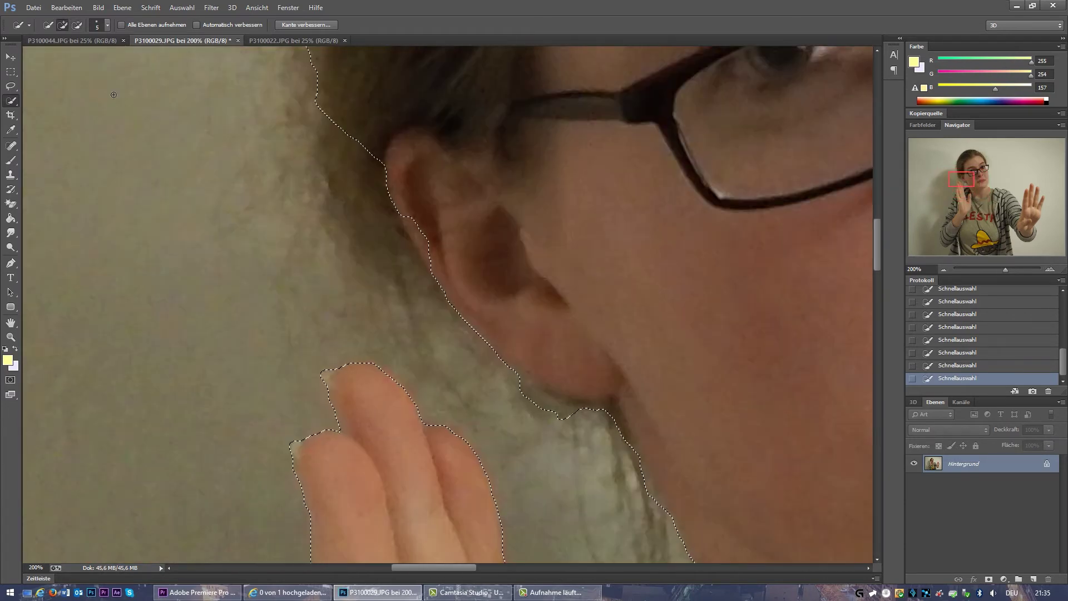
Pan along the raised fingers, smoothing the ring-finger edge and filling the gaps between fingers
{"action": "scroll", "coordinate": [603, 345], "scroll_direction": "down", "scroll_amount": 3}
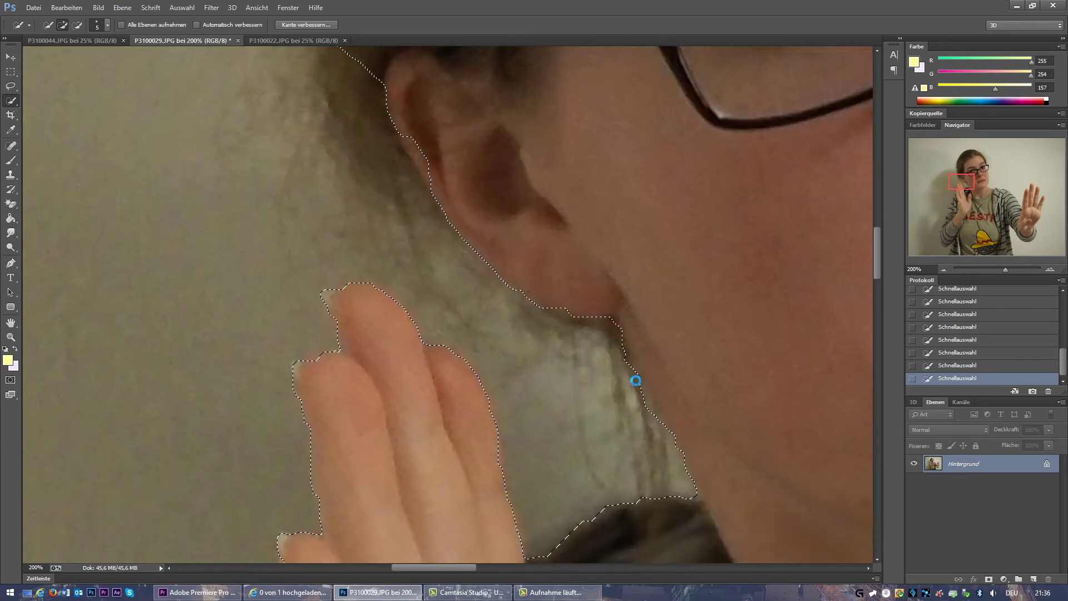
{"action": "scroll", "coordinate": [684, 389], "scroll_direction": "up", "scroll_amount": 2}
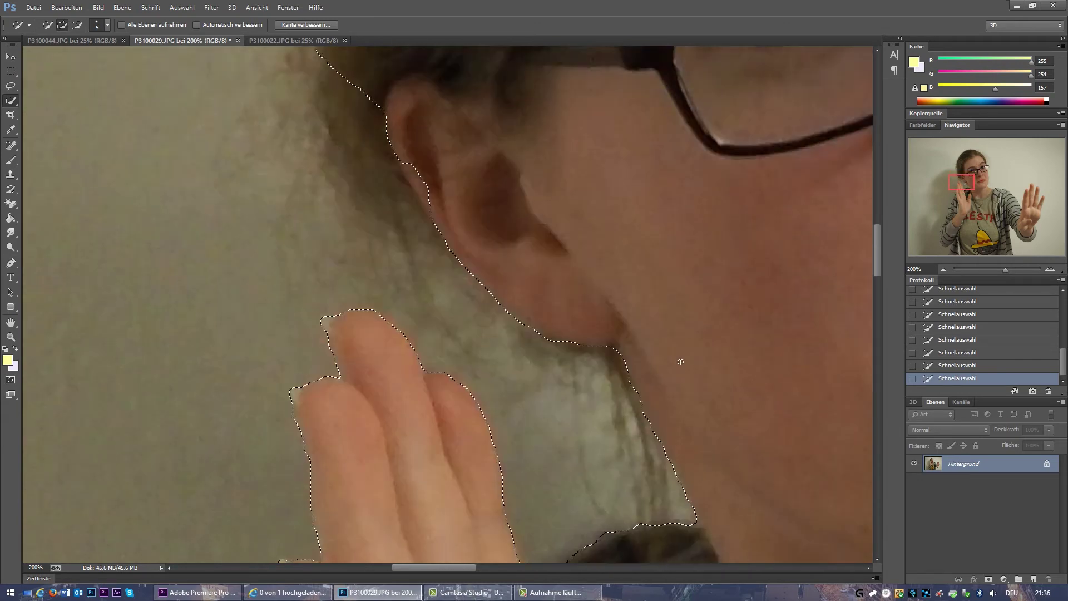
{"action": "scroll", "coordinate": [683, 362], "scroll_direction": "up", "scroll_amount": 4}
{"action": "scroll", "coordinate": [383, 300], "scroll_direction": "up", "scroll_amount": 3}
{"action": "scroll", "coordinate": [378, 300], "scroll_direction": "down", "scroll_amount": 3}
{"action": "scroll", "coordinate": [367, 301], "scroll_direction": "down", "scroll_amount": 1}
{"action": "scroll", "coordinate": [351, 302], "scroll_direction": "up", "scroll_amount": 2}
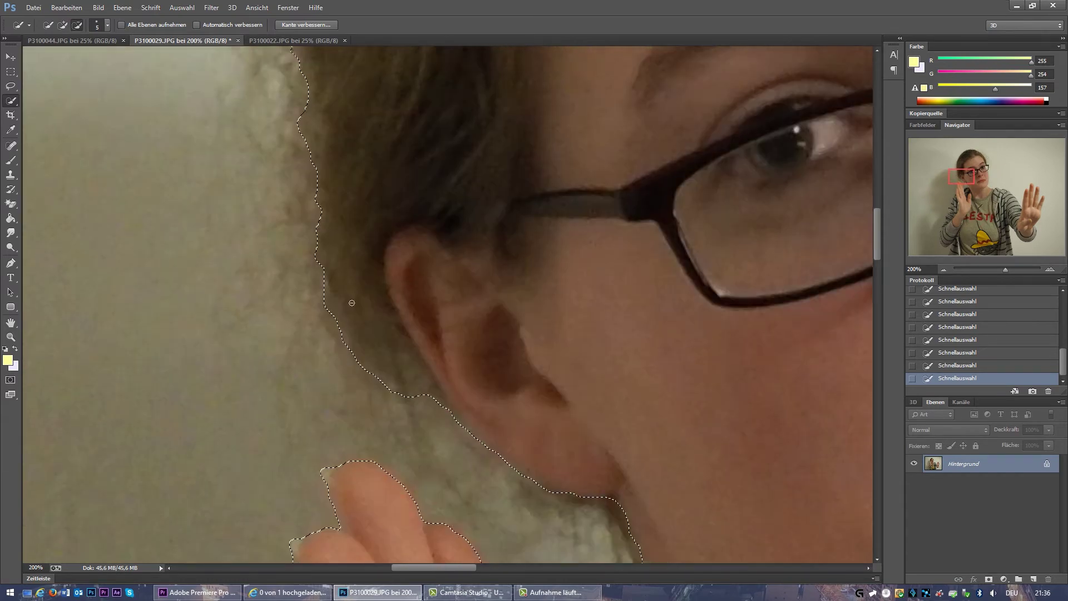
{"action": "scroll", "coordinate": [351, 302], "scroll_direction": "up", "scroll_amount": 5}
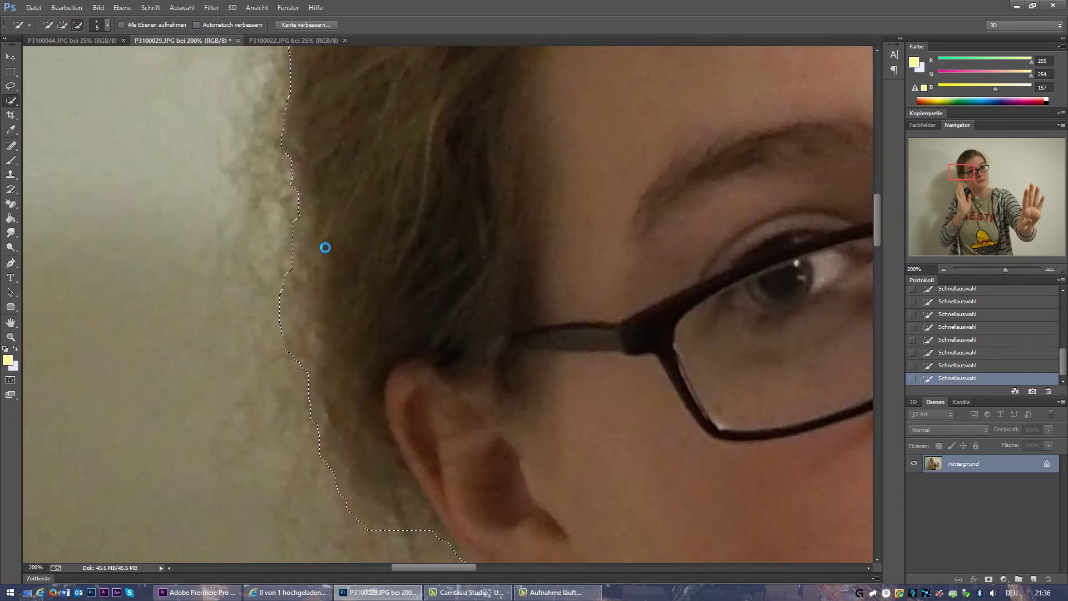
{"action": "scroll", "coordinate": [312, 278], "scroll_direction": "up", "scroll_amount": 5}
{"action": "scroll", "coordinate": [333, 355], "scroll_direction": "up", "scroll_amount": 5}
{"action": "scroll", "coordinate": [390, 300], "scroll_direction": "up", "scroll_amount": 5}
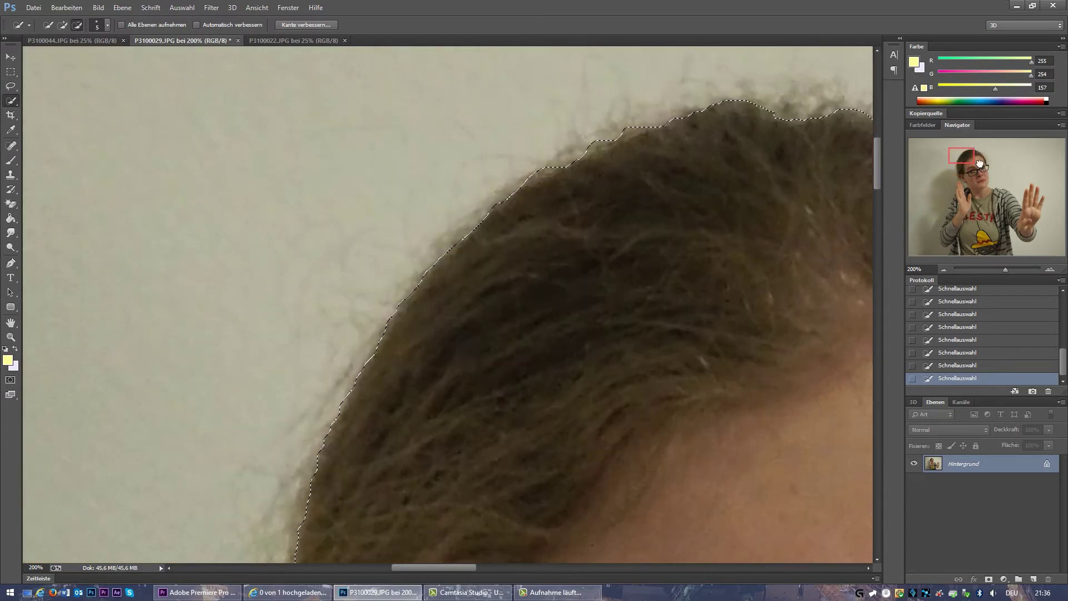
{"action": "scroll", "coordinate": [445, 244], "scroll_direction": "up", "scroll_amount": 5}
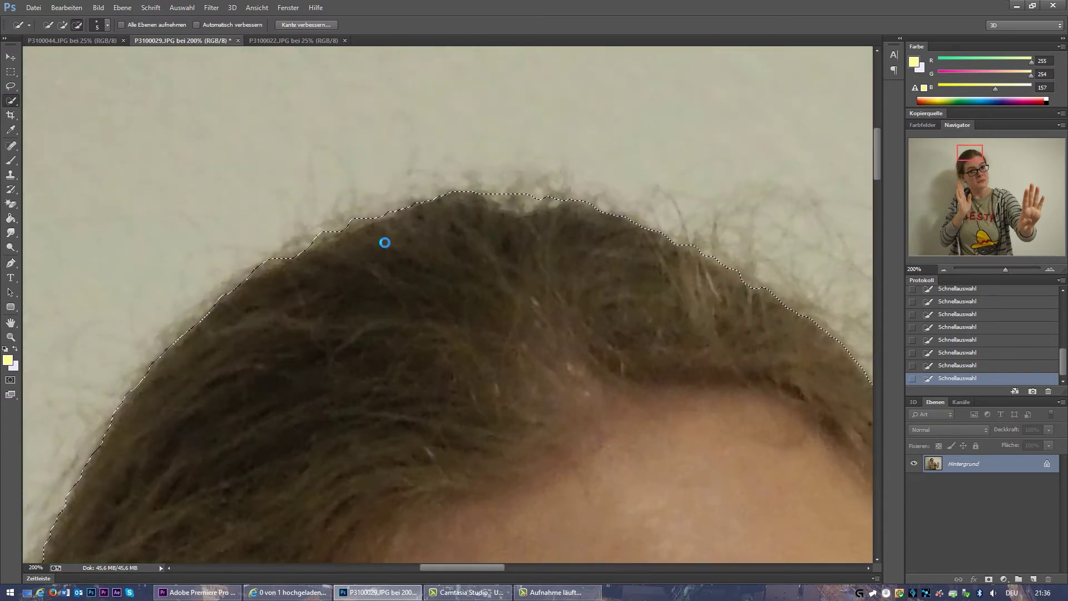
{"action": "scroll", "coordinate": [326, 246], "scroll_direction": "down", "scroll_amount": 10}
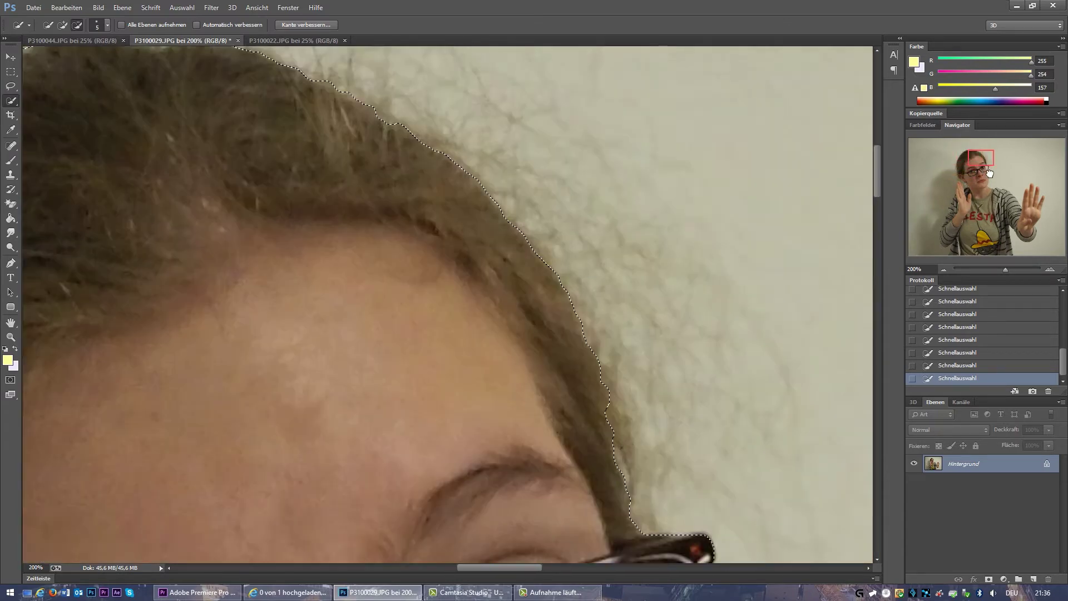
{"action": "scroll", "coordinate": [533, 338], "scroll_direction": "down", "scroll_amount": 4}
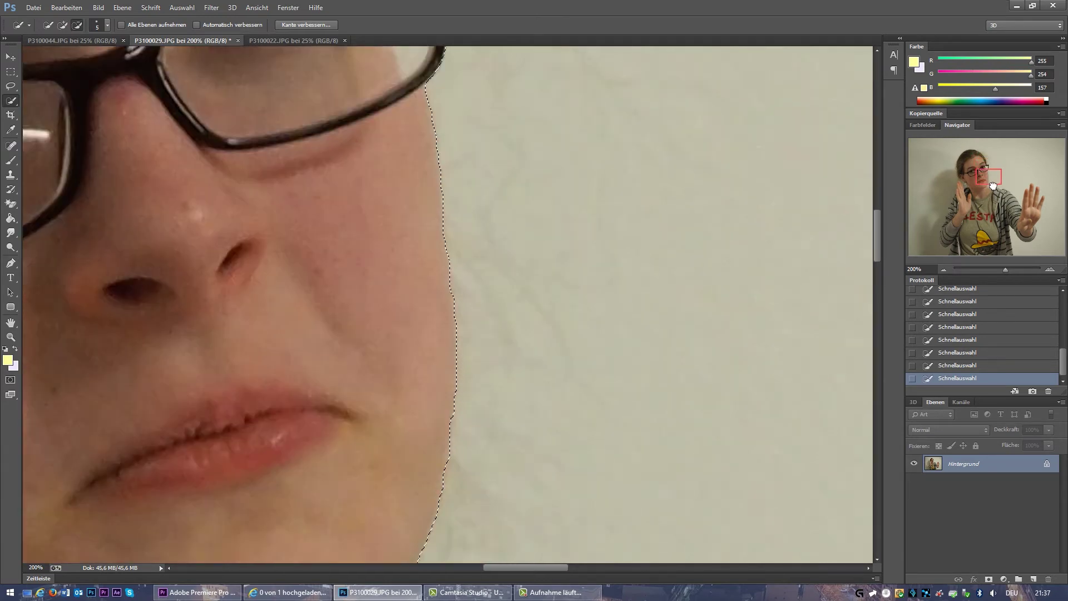
{"action": "scroll", "coordinate": [534, 338], "scroll_direction": "down", "scroll_amount": 4}
{"action": "scroll", "coordinate": [534, 338], "scroll_direction": "down", "scroll_amount": 3}
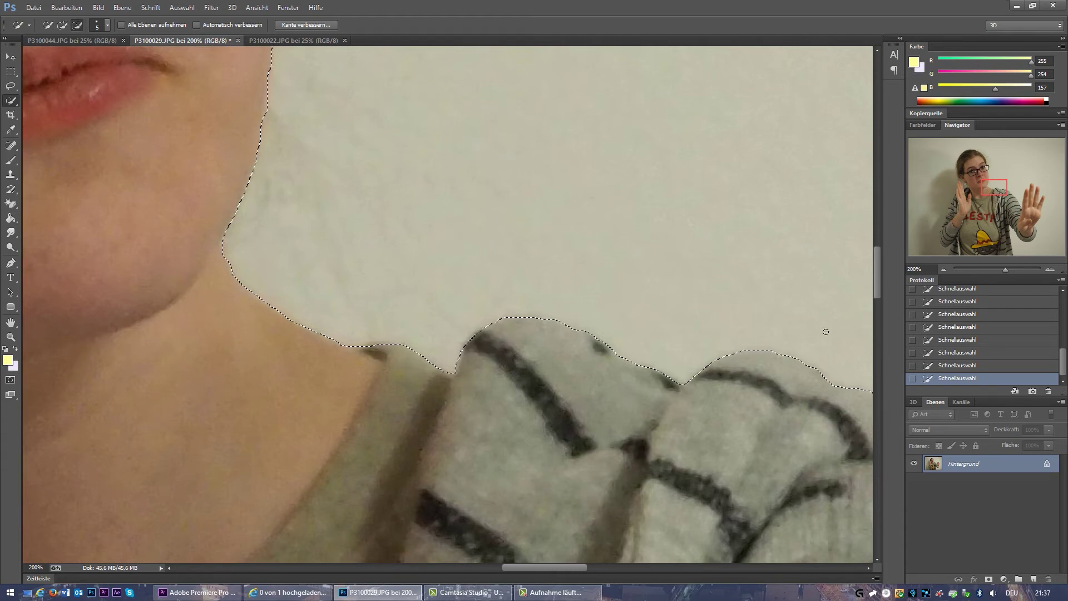
{"action": "scroll", "coordinate": [732, 346], "scroll_direction": "down", "scroll_amount": 3}
{"action": "scroll", "coordinate": [733, 346], "scroll_direction": "right", "scroll_amount": 5}
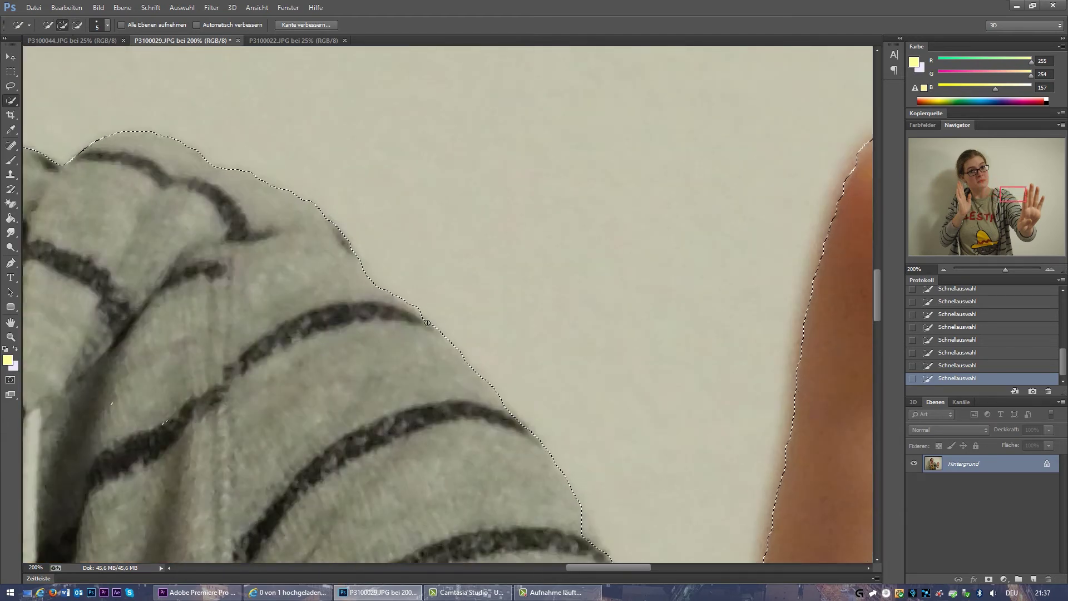
{"action": "scroll", "coordinate": [202, 432], "scroll_direction": "down", "scroll_amount": 3}
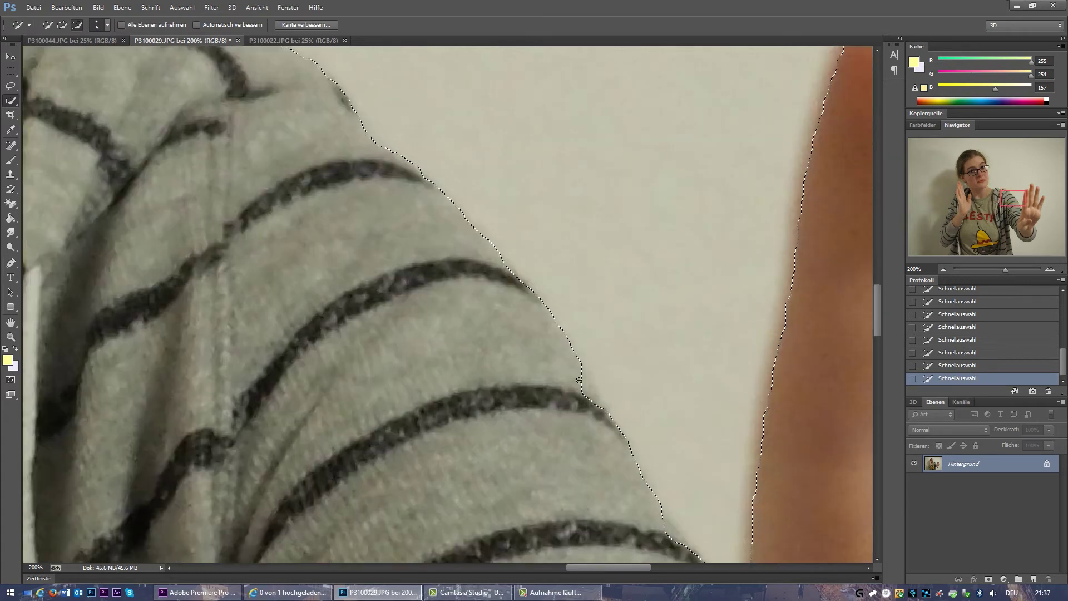
{"action": "scroll", "coordinate": [623, 381], "scroll_direction": "down", "scroll_amount": 3}
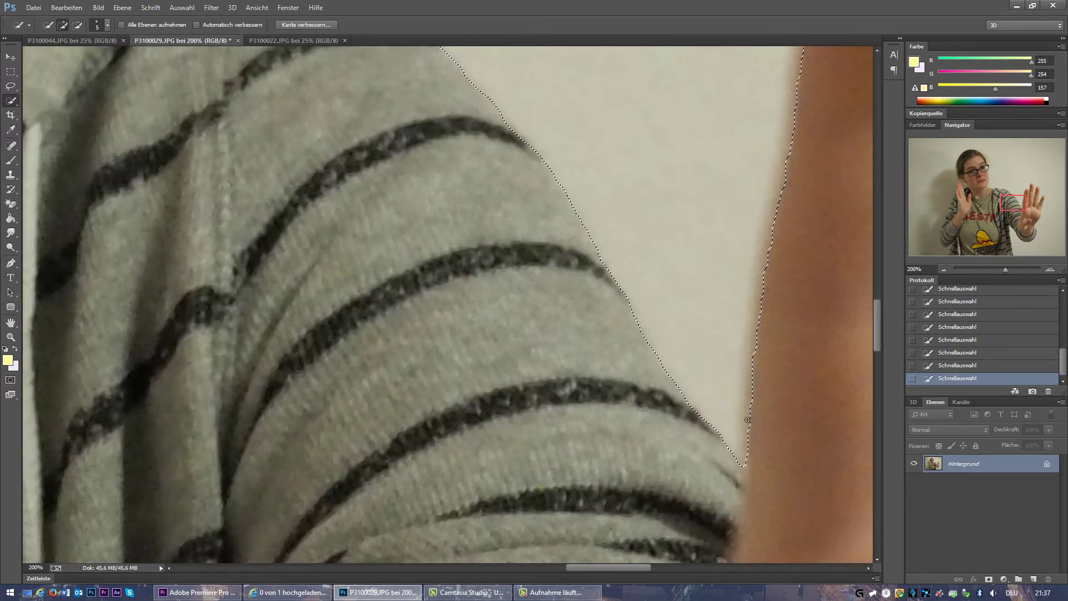
{"action": "scroll", "coordinate": [641, 286], "scroll_direction": "up", "scroll_amount": 8}
{"action": "scroll", "coordinate": [642, 286], "scroll_direction": "right", "scroll_amount": 7}
{"action": "scroll", "coordinate": [641, 287], "scroll_direction": "down", "scroll_amount": 5}
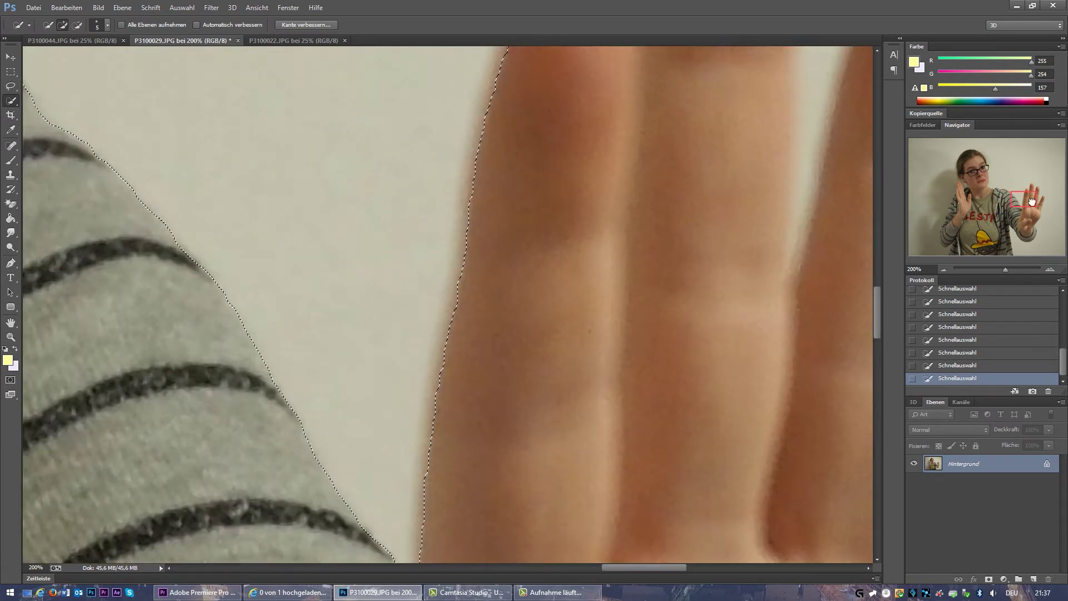
{"action": "scroll", "coordinate": [642, 286], "scroll_direction": "up", "scroll_amount": 3}
{"action": "scroll", "coordinate": [642, 286], "scroll_direction": "right", "scroll_amount": 7}
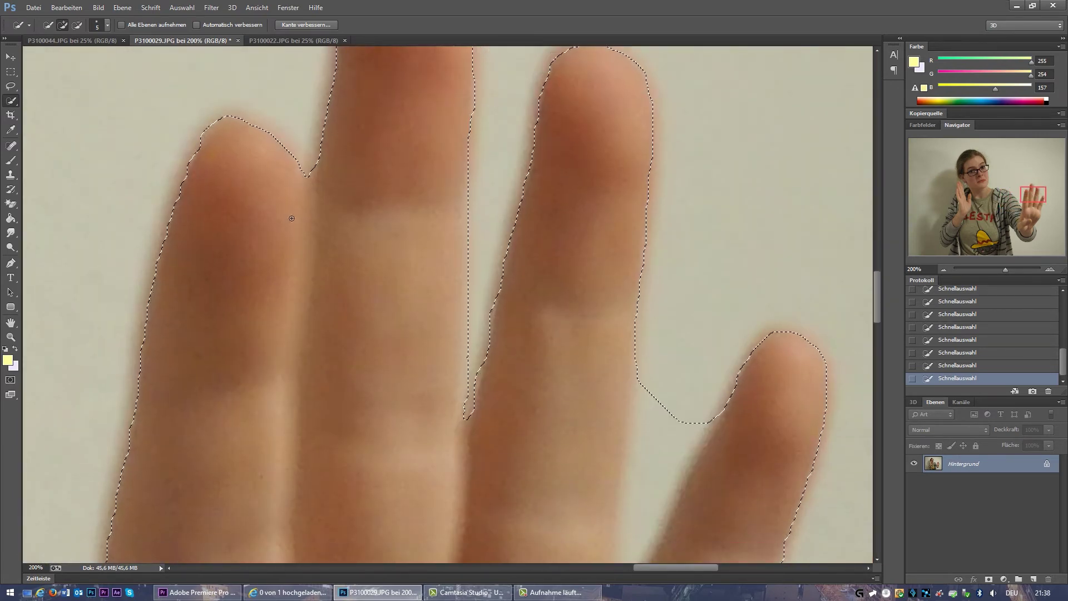
{"action": "left_click", "coordinate": [489, 393]}
{"action": "scroll", "coordinate": [500, 363], "scroll_direction": "up", "scroll_amount": 2}
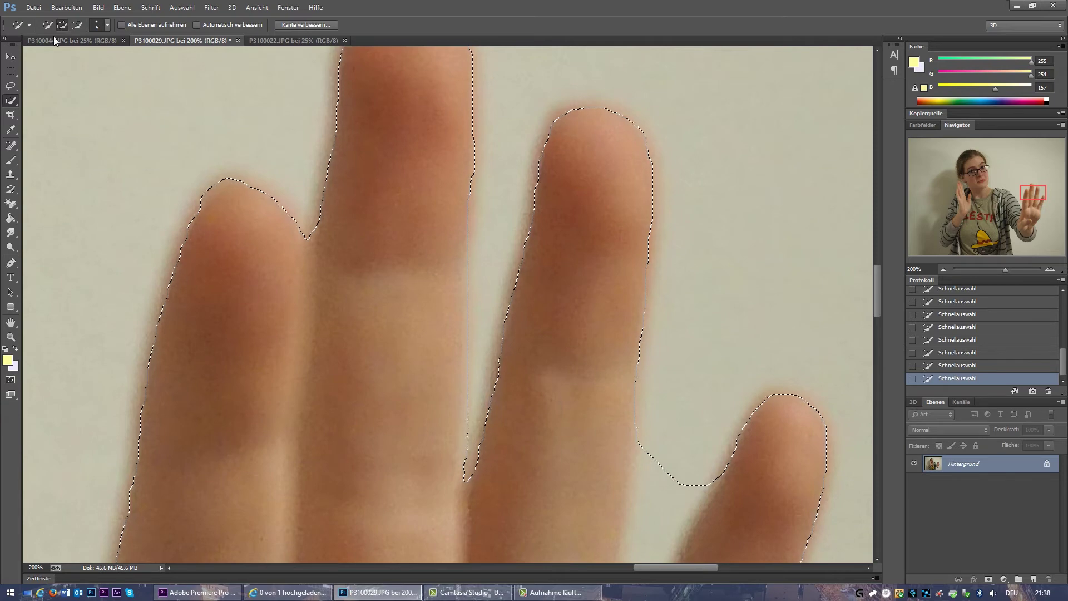
{"action": "scroll", "coordinate": [544, 349], "scroll_direction": "up", "scroll_amount": 6}
{"action": "scroll", "coordinate": [543, 349], "scroll_direction": "down", "scroll_amount": 12}
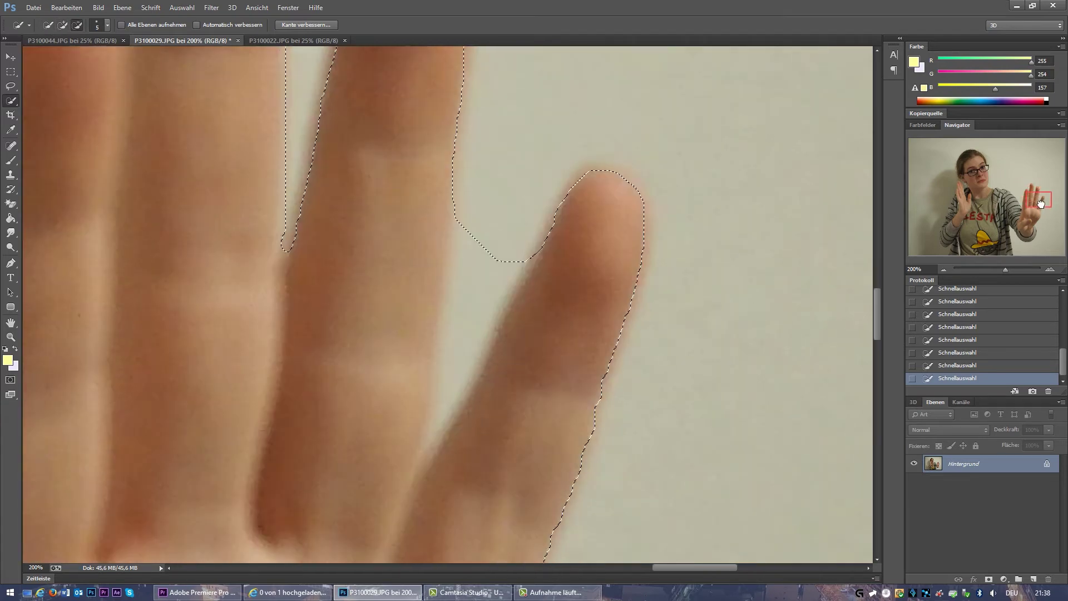
{"action": "left_click", "coordinate": [433, 450]}
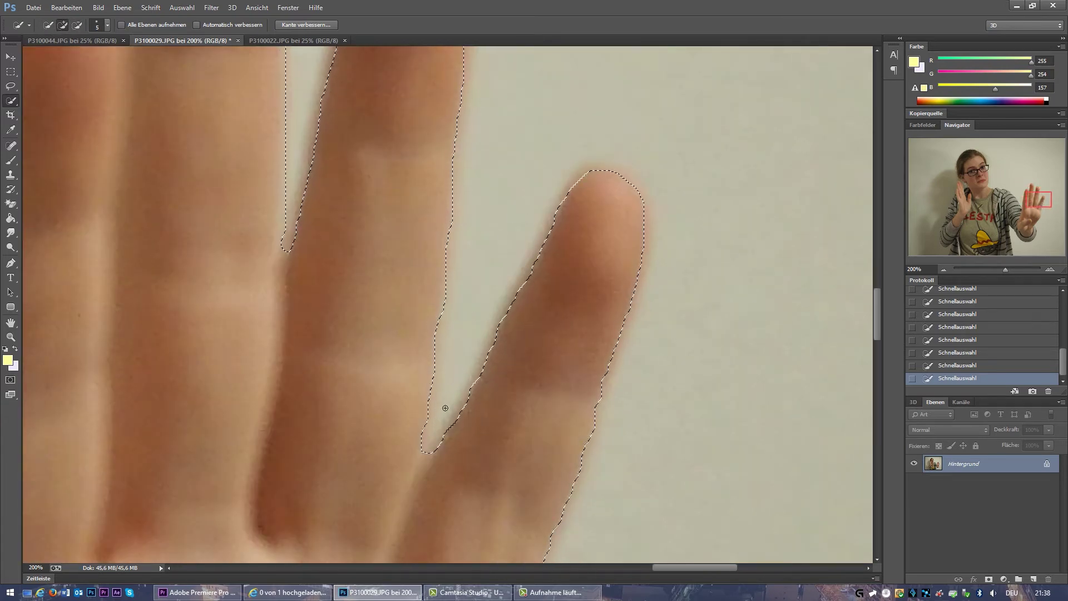
{"action": "scroll", "coordinate": [556, 323], "scroll_direction": "down", "scroll_amount": 5}
{"action": "scroll", "coordinate": [635, 302], "scroll_direction": "down", "scroll_amount": 10}
Check the lower hand and striped sleeve, then fit the whole photo in the window
{"action": "left_click_drag", "start_coordinate": [1038, 238], "coordinate": [1045, 227]}
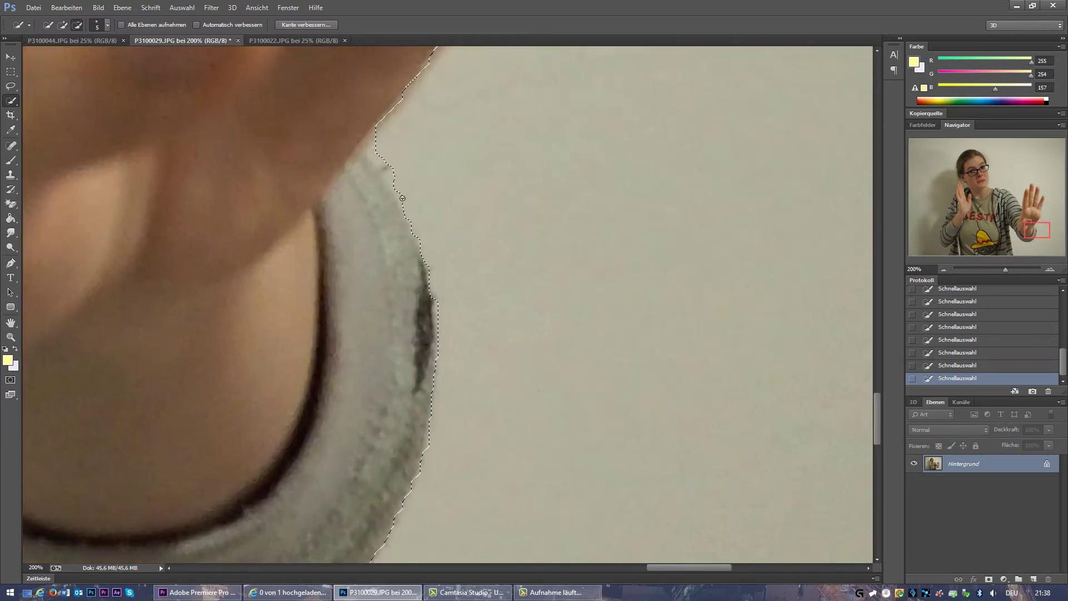
{"action": "scroll", "coordinate": [483, 293], "scroll_direction": "down", "scroll_amount": 3}
{"action": "scroll", "coordinate": [445, 297], "scroll_direction": "down", "scroll_amount": 3}
{"action": "left_click_drag", "start_coordinate": [1037, 232], "coordinate": [1018, 252]}
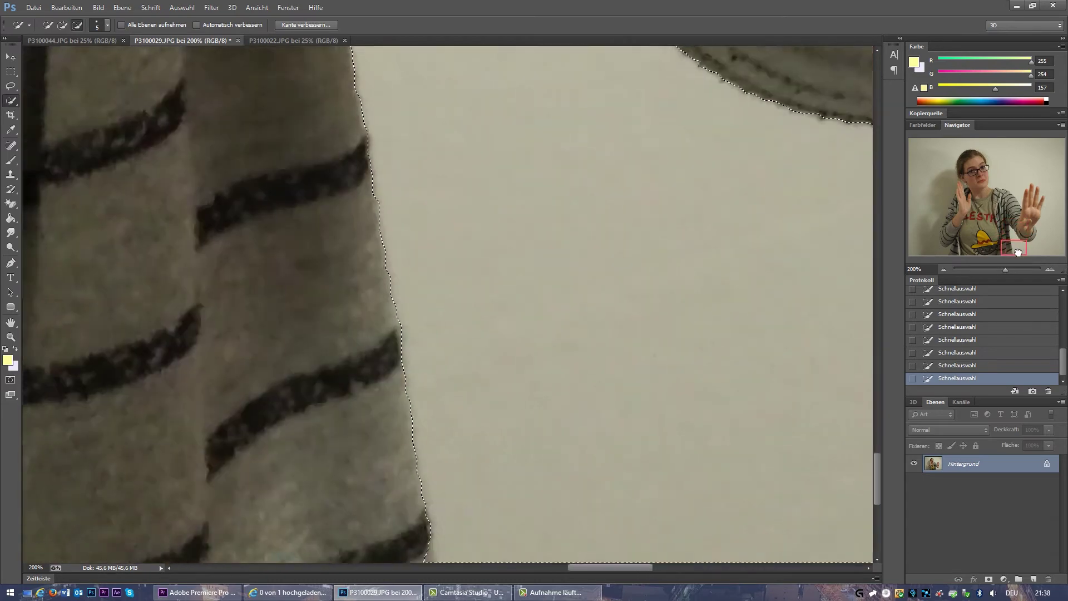
{"action": "left_click", "coordinate": [943, 268]}
Duplicate the Hintergrund layer as 'Hintergrund Kopie'
{"action": "left_click", "coordinate": [942, 269]}
{"action": "key", "text": "m"}
{"action": "right_click", "coordinate": [971, 466]}
{"action": "left_click", "coordinate": [968, 360]}
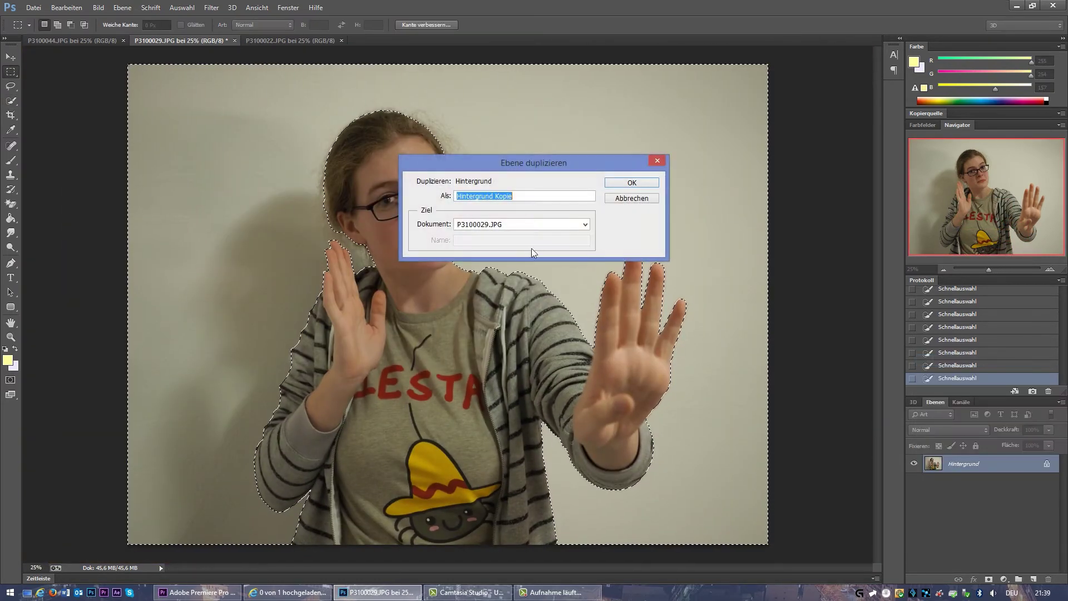
{"action": "left_click", "coordinate": [640, 182]}
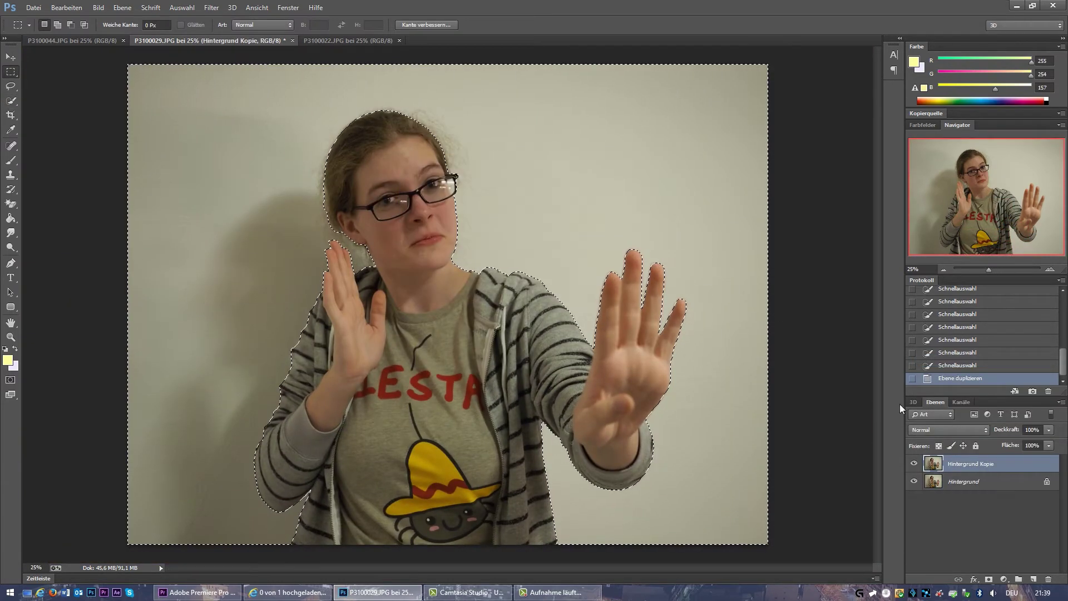
Delete the original Hintergrund layer and erase the selected background around the person
{"action": "right_click", "coordinate": [971, 481]}
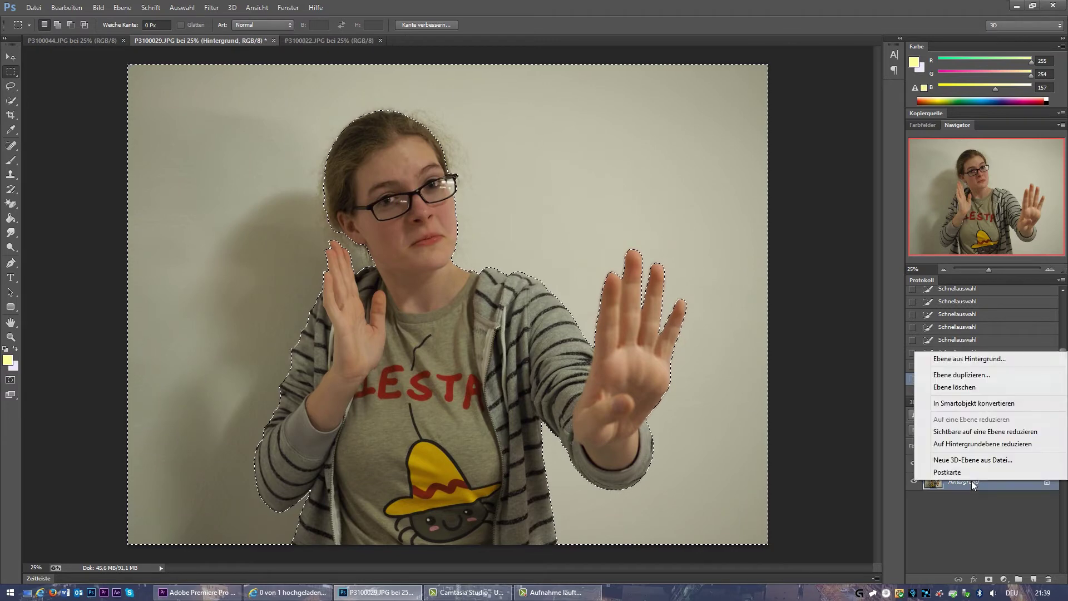
{"action": "left_click", "coordinate": [955, 387]}
{"action": "left_click", "coordinate": [505, 219]}
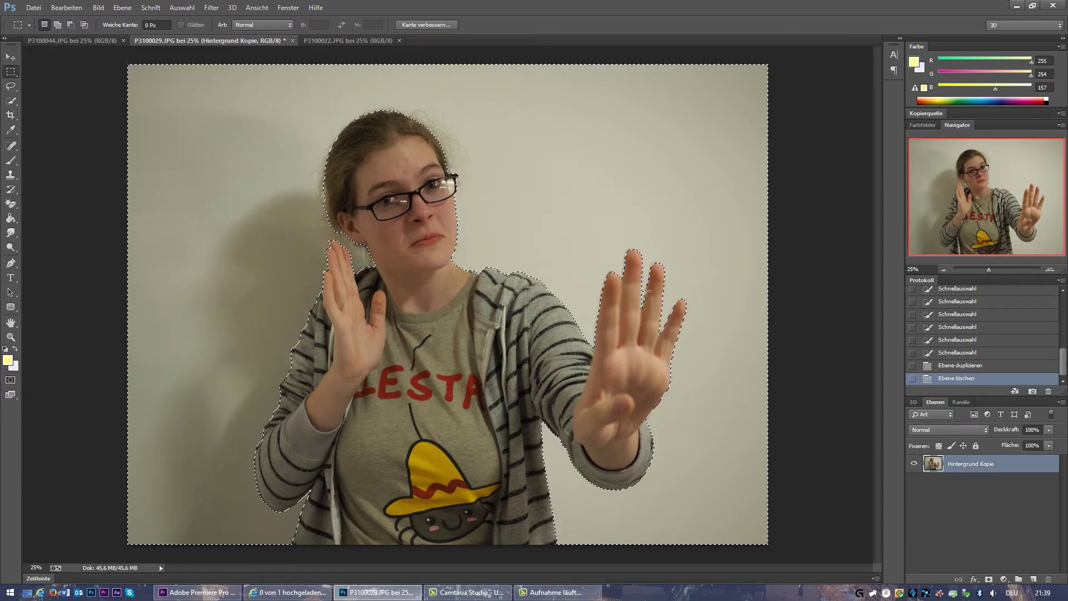
{"action": "key", "text": "Delete"}
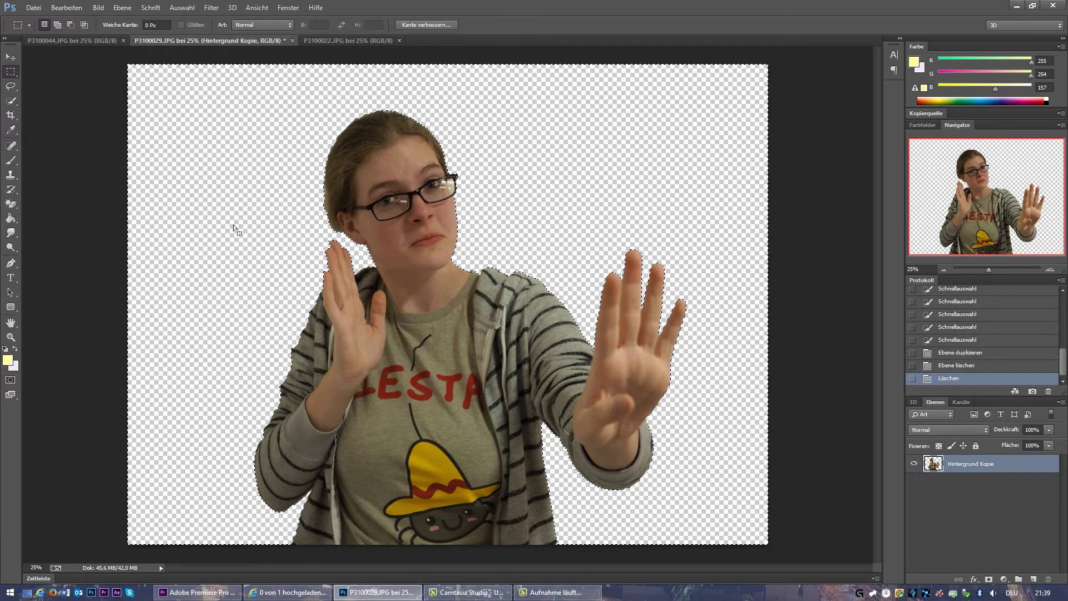
{"action": "key", "text": "ctrl+minus"}
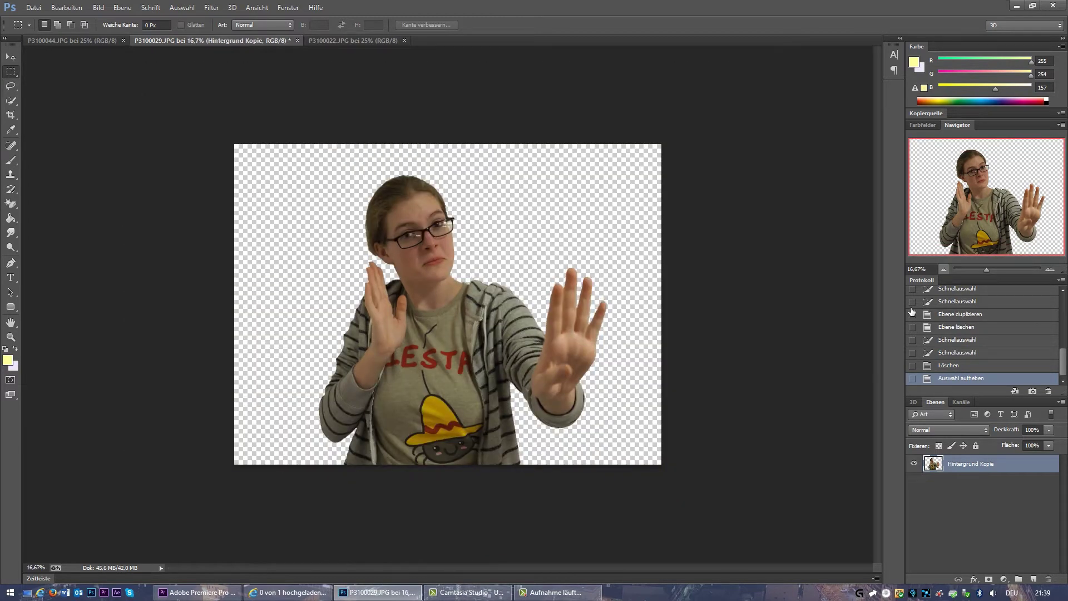
Give Hintergrund Kopie a black outside Kontur stroke outlining the woman, then zoom to 50%
{"action": "double_click", "coordinate": [938, 465]}
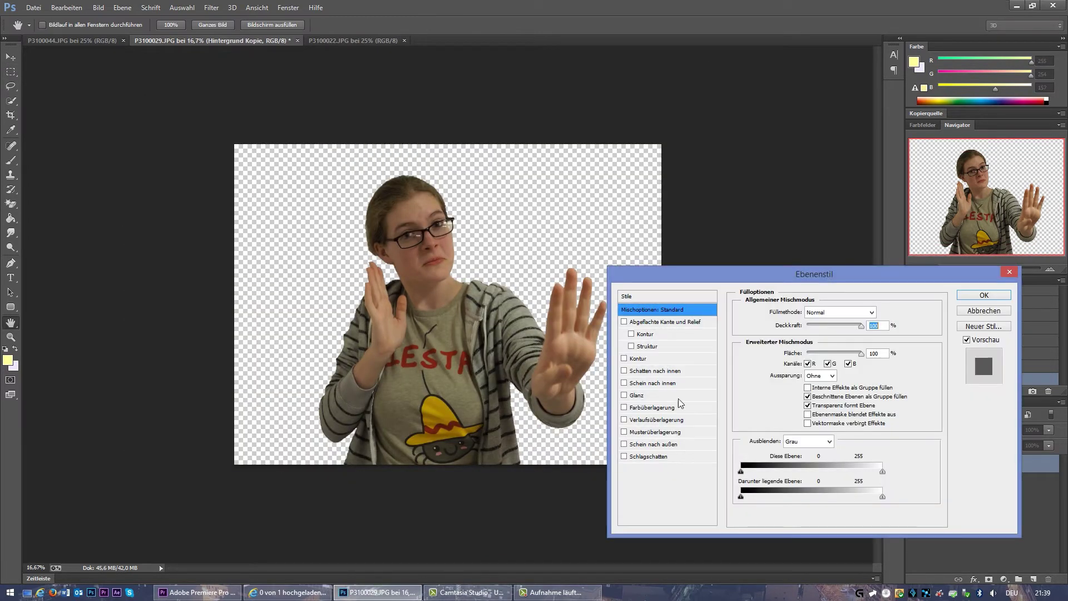
{"action": "left_click", "coordinate": [624, 358]}
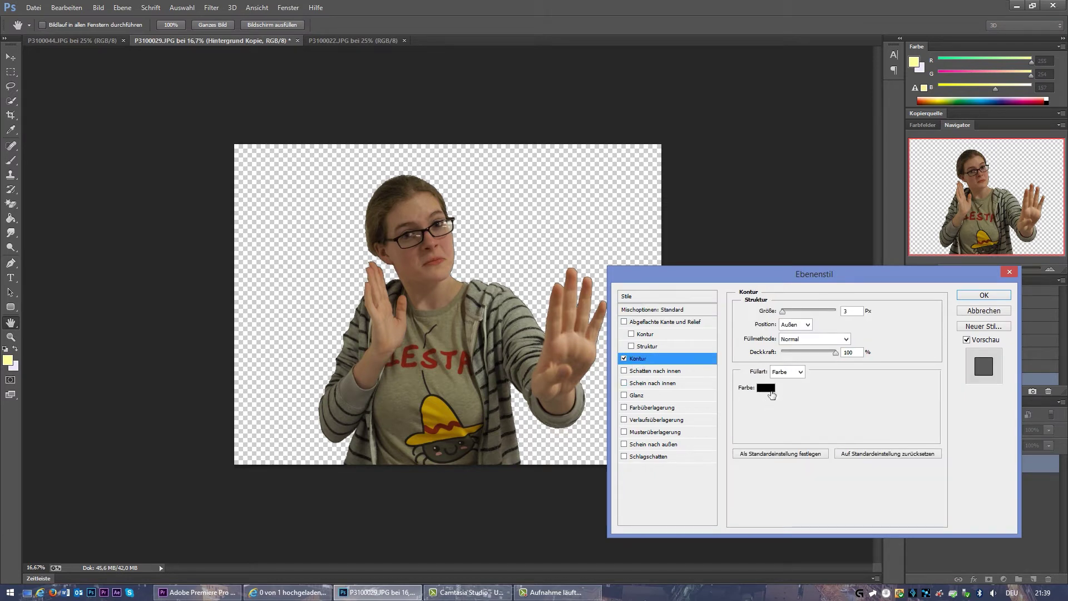
{"action": "left_click_drag", "start_coordinate": [787, 312], "coordinate": [786, 312]}
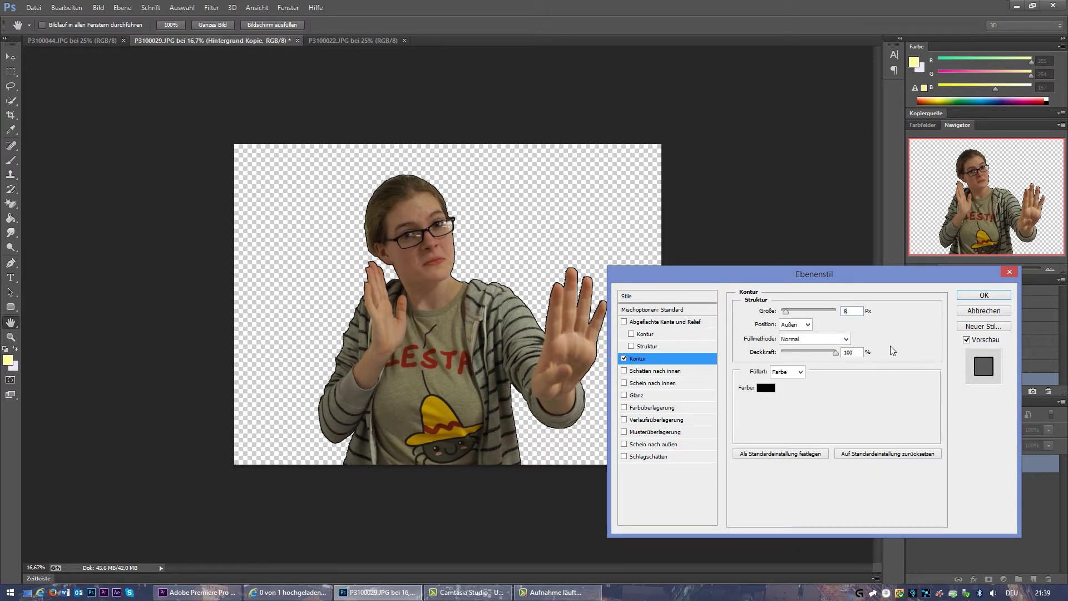
{"action": "type", "text": "3"}
{"action": "key", "text": "Return"}
{"action": "left_click", "coordinate": [1049, 270]}
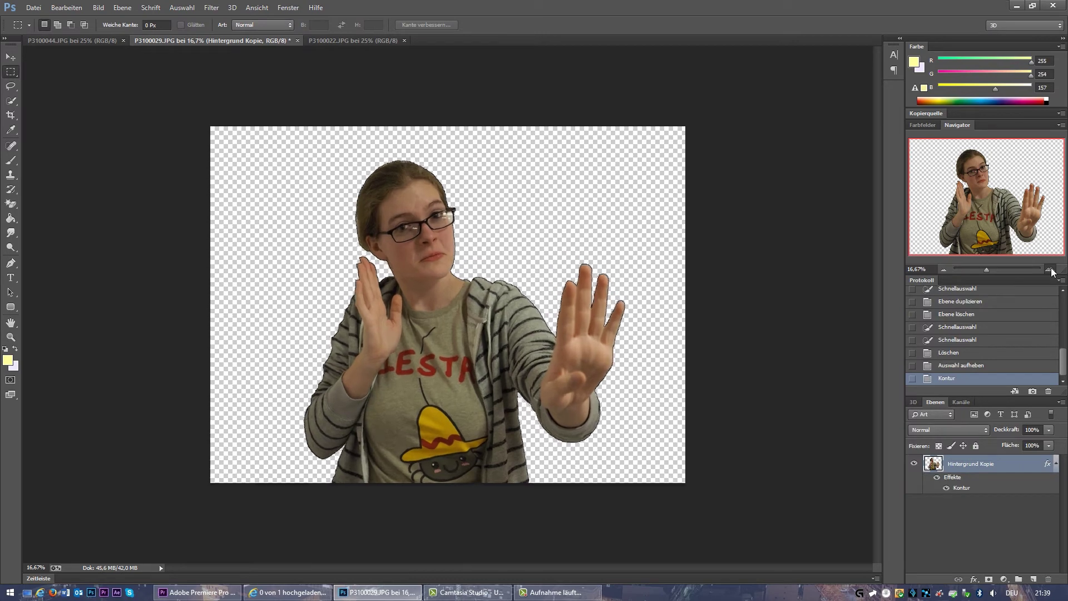
{"action": "left_click", "coordinate": [1051, 272]}
Zoom in on the head and lasso-delete the stray blobs above the hair
{"action": "left_click_drag", "start_coordinate": [995, 192], "coordinate": [1010, 204]}
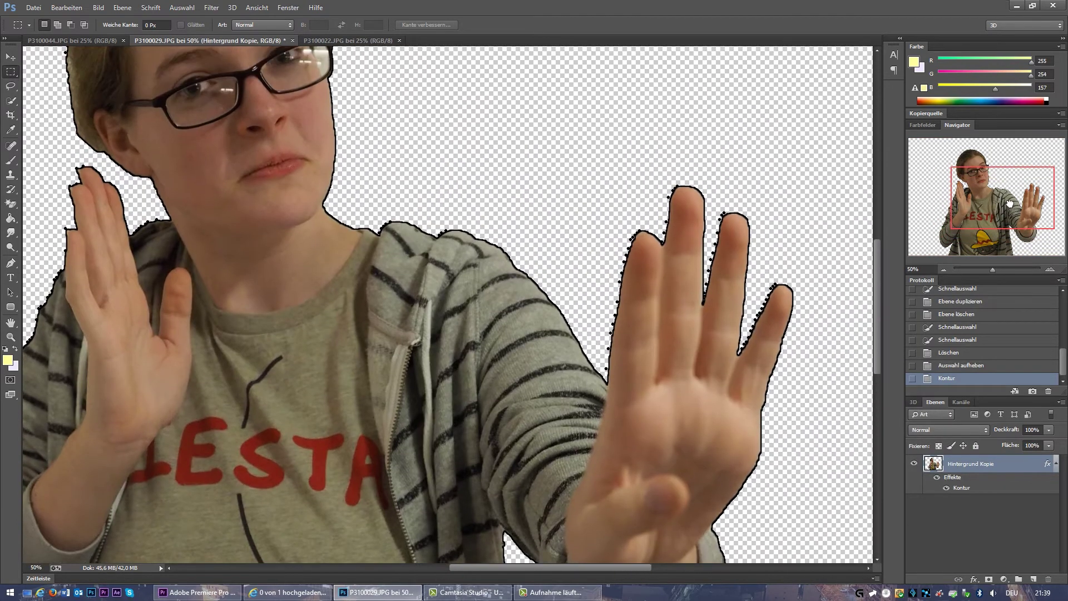
{"action": "left_click_drag", "start_coordinate": [993, 187], "coordinate": [956, 169]}
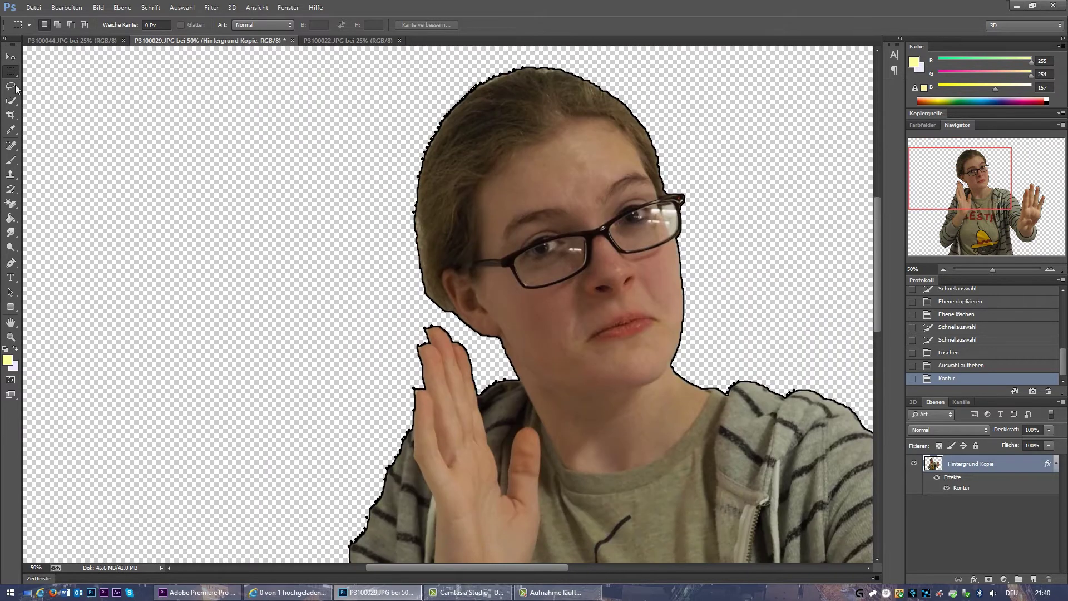
{"action": "key", "text": "l"}
{"action": "key", "text": "ctrl+1"}
{"action": "left_click_drag", "start_coordinate": [441, 198], "coordinate": [562, 168]}
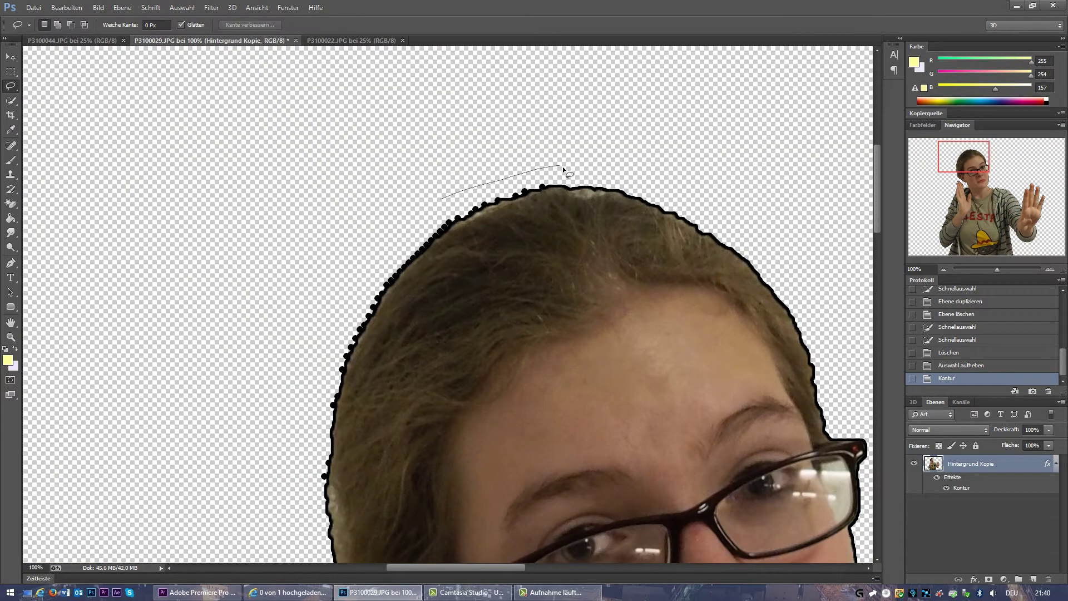
{"action": "key", "text": "Delete"}
{"action": "key", "text": "ctrl+d"}
{"action": "mouse_move", "coordinate": [511, 204]}
{"action": "left_mouse_down"}
{"action": "mouse_move", "coordinate": [557, 183]}
{"action": "mouse_move", "coordinate": [444, 222]}
{"action": "left_mouse_up"}
{"action": "key", "text": "Delete"}
{"action": "key", "text": "ctrl+d"}
{"action": "key", "text": "Delete"}
{"action": "key", "text": "ctrl+d"}
Zoom closer and remove stray blobs and a bump along the hairline
{"action": "key", "text": "ctrl+plus"}
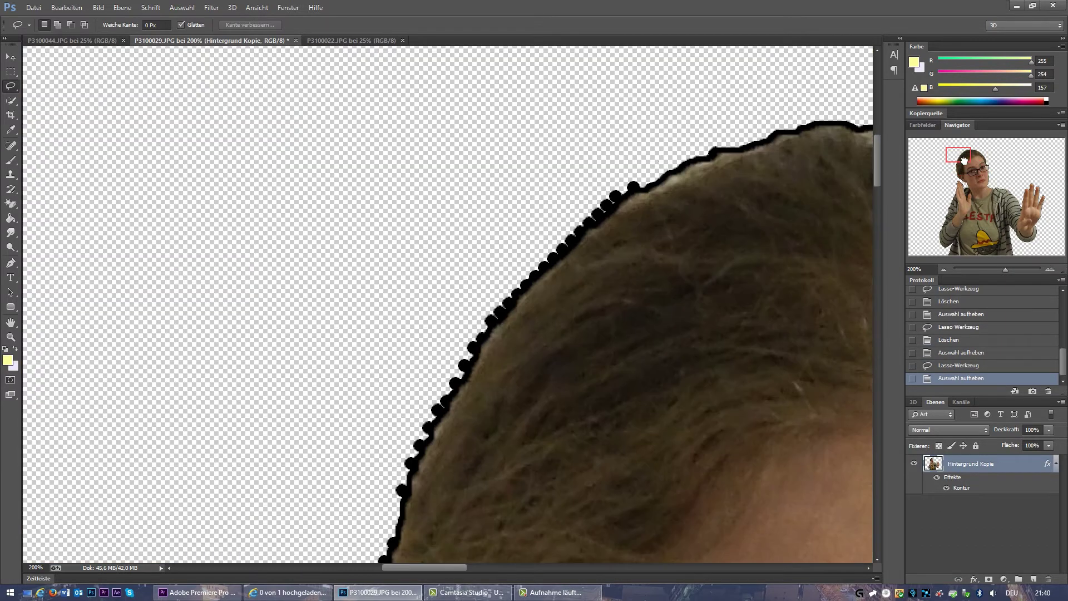
{"action": "left_click_drag", "start_coordinate": [624, 196], "coordinate": [444, 263]}
{"action": "key", "text": "Delete"}
{"action": "key", "text": "ctrl+d"}
{"action": "left_click_drag", "start_coordinate": [685, 101], "coordinate": [714, 97]}
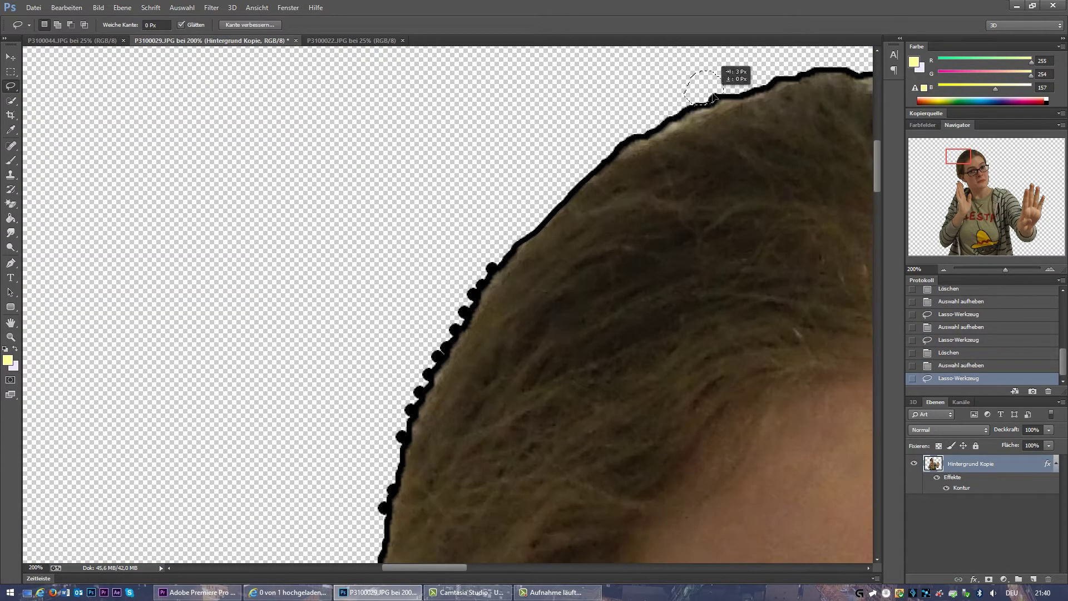
{"action": "key", "text": "Delete"}
{"action": "key", "text": "ctrl+d"}
{"action": "left_click_drag", "start_coordinate": [421, 325], "coordinate": [495, 248]}
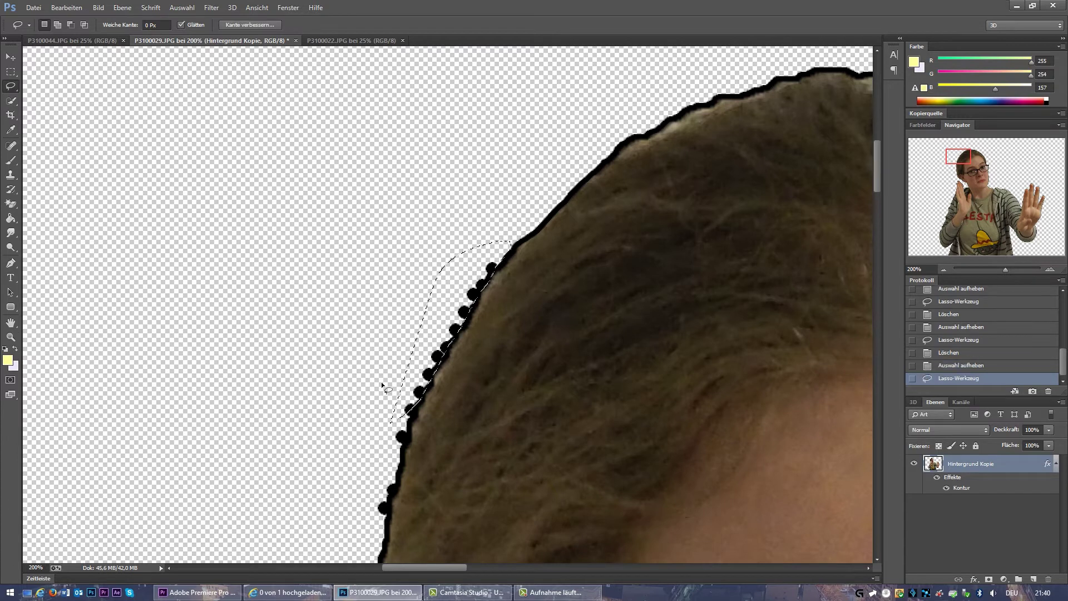
Move down and delete the stray blobs along the neck edge
{"action": "scroll", "coordinate": [393, 422], "scroll_direction": "down", "scroll_amount": 5}
{"action": "scroll", "coordinate": [389, 306], "scroll_direction": "down", "scroll_amount": 5}
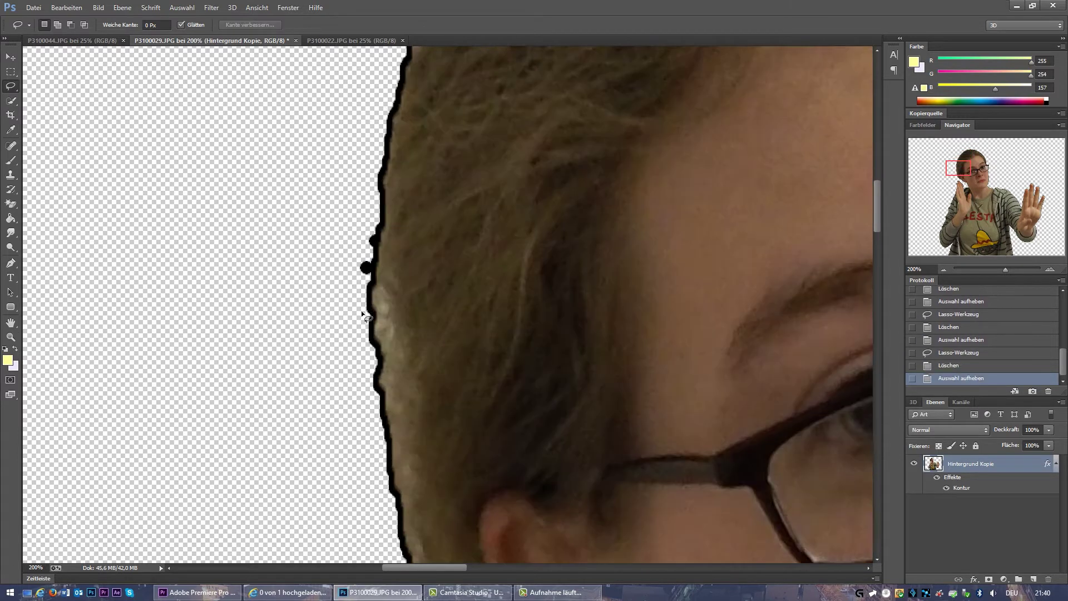
{"action": "scroll", "coordinate": [389, 306], "scroll_direction": "down", "scroll_amount": 5}
{"action": "scroll", "coordinate": [575, 305], "scroll_direction": "down", "scroll_amount": 5}
{"action": "scroll", "coordinate": [575, 305], "scroll_direction": "down", "scroll_amount": 3}
{"action": "scroll", "coordinate": [717, 251], "scroll_direction": "down", "scroll_amount": 1}
{"action": "left_click_drag", "start_coordinate": [714, 238], "coordinate": [741, 335]}
{"action": "key", "text": "Delete"}
{"action": "scroll", "coordinate": [717, 295], "scroll_direction": "down", "scroll_amount": 3}
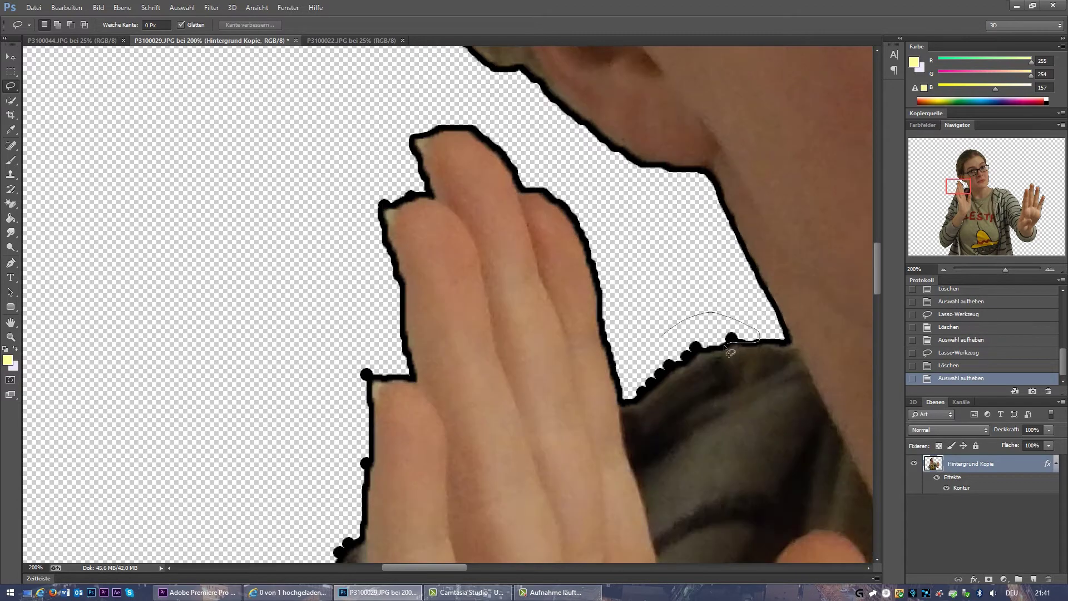
{"action": "scroll", "coordinate": [655, 353], "scroll_direction": "up", "scroll_amount": 1}
Delete the stray pixels along the finger edge
{"action": "left_click_drag", "start_coordinate": [565, 196], "coordinate": [587, 270]}
{"action": "left_click_drag", "start_coordinate": [621, 419], "coordinate": [623, 421]}
{"action": "scroll", "coordinate": [440, 229], "scroll_direction": "down", "scroll_amount": 5}
{"action": "left_click_drag", "start_coordinate": [364, 250], "coordinate": [358, 275]}
{"action": "key", "text": "Delete"}
{"action": "key", "text": "ctrl+d"}
Work down the lower outline, drawing lasso selections around stray specks
{"action": "scroll", "coordinate": [357, 275], "scroll_direction": "down", "scroll_amount": 3}
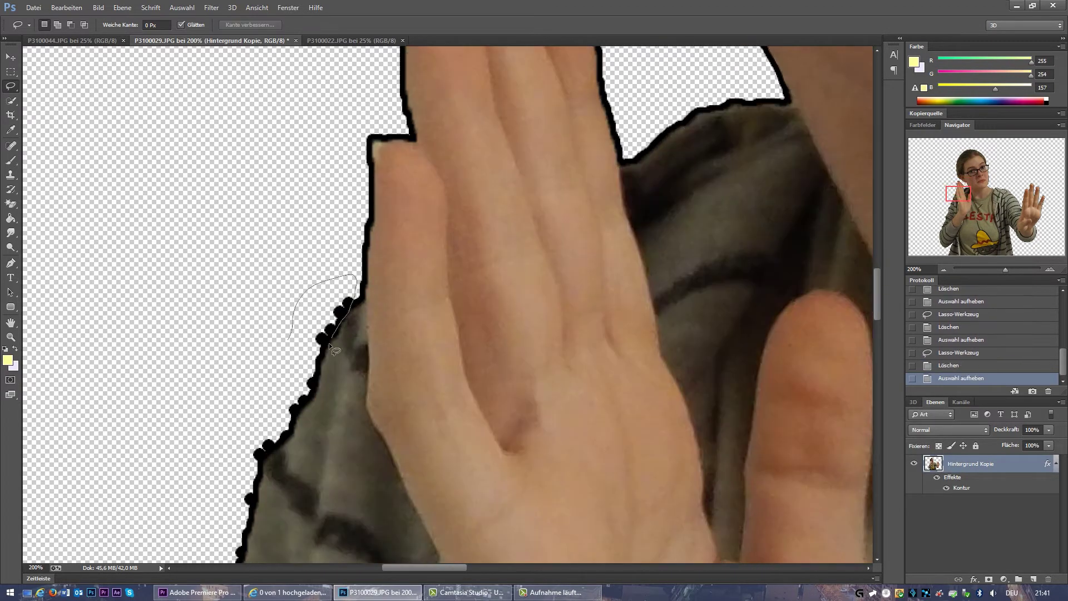
{"action": "scroll", "coordinate": [500, 301], "scroll_direction": "left", "scroll_amount": 4}
{"action": "left_click_drag", "start_coordinate": [489, 324], "coordinate": [512, 287]}
{"action": "scroll", "coordinate": [454, 378], "scroll_direction": "down", "scroll_amount": 3}
{"action": "left_click_drag", "start_coordinate": [451, 300], "coordinate": [452, 346]}
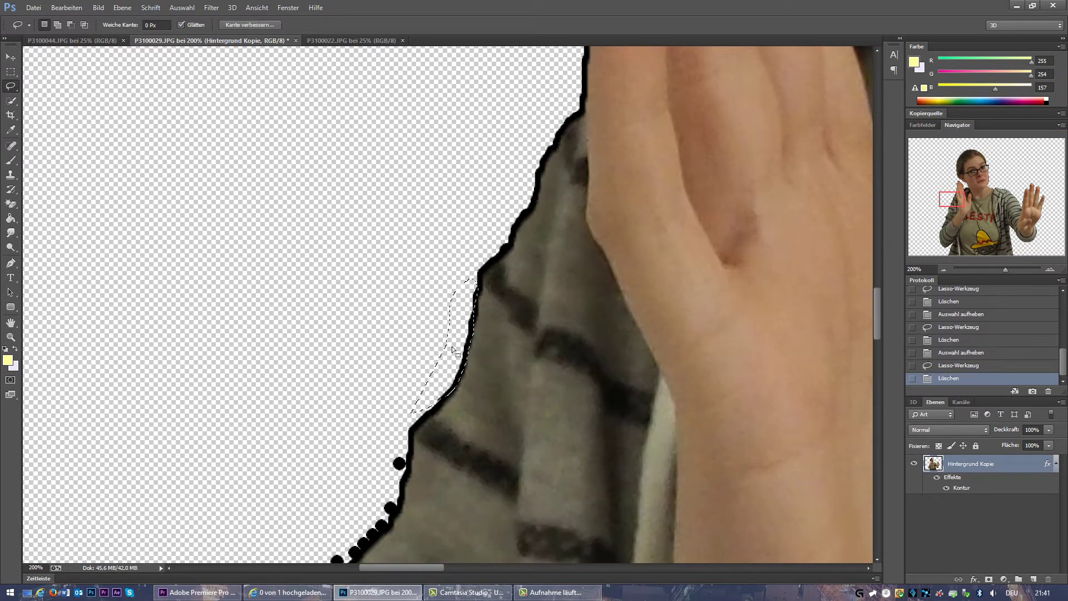
{"action": "scroll", "coordinate": [404, 326], "scroll_direction": "right", "scroll_amount": 2}
{"action": "scroll", "coordinate": [310, 412], "scroll_direction": "down", "scroll_amount": 5}
{"action": "left_click_drag", "start_coordinate": [310, 413], "coordinate": [312, 325]}
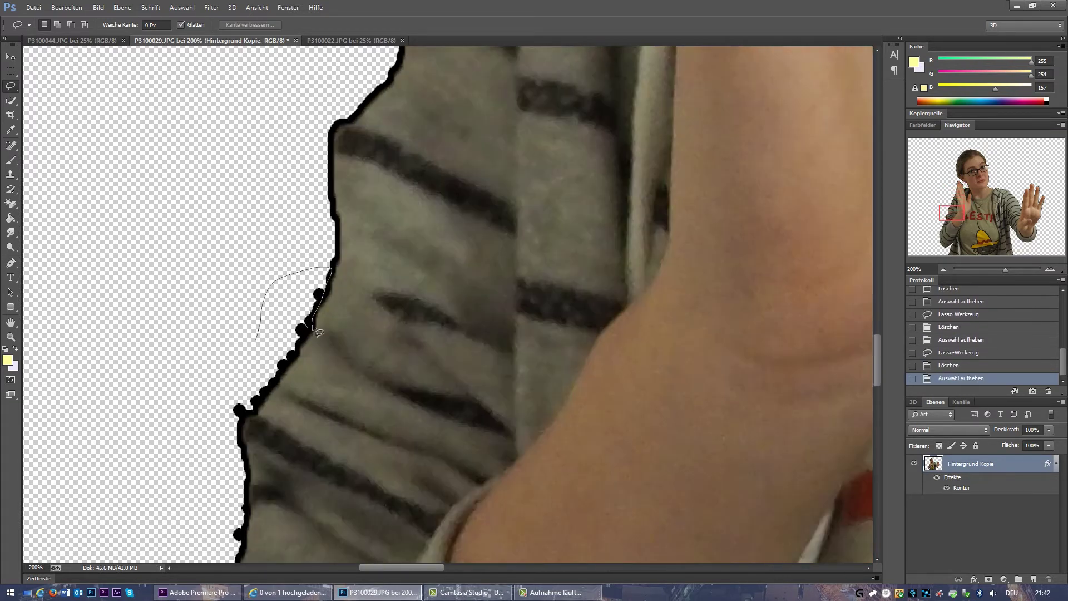
{"action": "scroll", "coordinate": [245, 424], "scroll_direction": "down", "scroll_amount": 5}
{"action": "left_click_drag", "start_coordinate": [244, 424], "coordinate": [209, 228]}
{"action": "scroll", "coordinate": [244, 261], "scroll_direction": "down", "scroll_amount": 2}
{"action": "left_click_drag", "start_coordinate": [243, 262], "coordinate": [172, 284]}
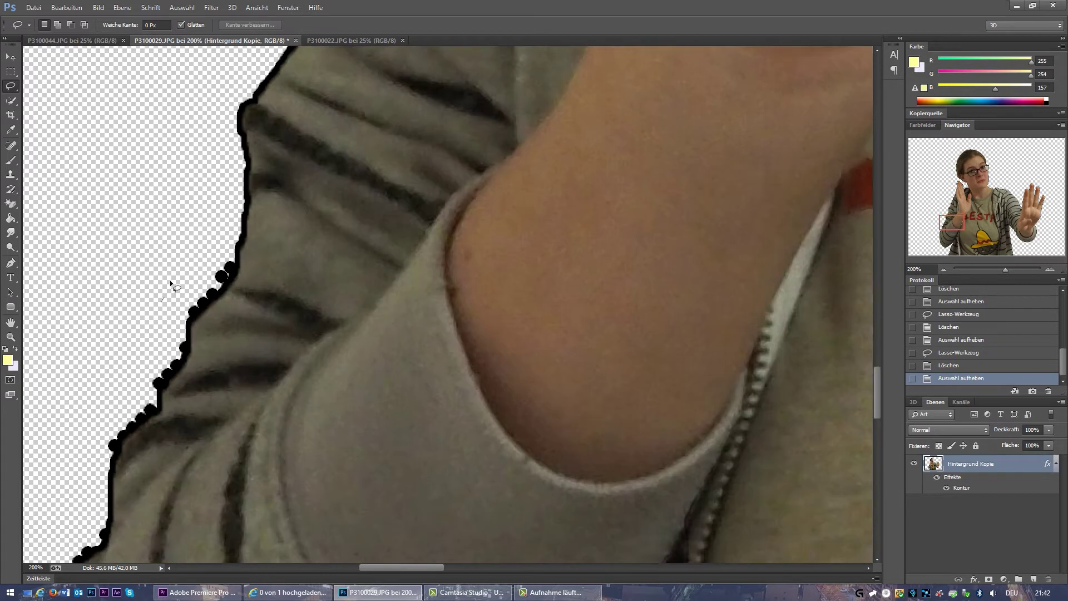
{"action": "scroll", "coordinate": [197, 292], "scroll_direction": "down", "scroll_amount": 5}
{"action": "left_click_drag", "start_coordinate": [118, 219], "coordinate": [188, 205]}
{"action": "scroll", "coordinate": [150, 261], "scroll_direction": "down", "scroll_amount": 5}
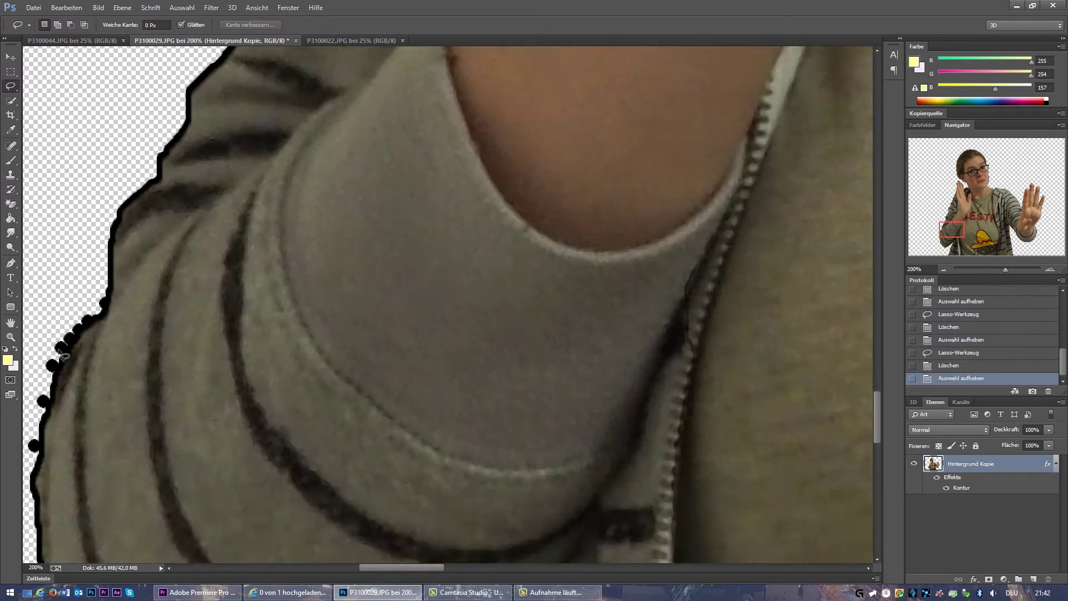
{"action": "scroll", "coordinate": [150, 262], "scroll_direction": "left", "scroll_amount": 5}
Remove the stray pixels along the sweater edge
{"action": "mouse_move", "coordinate": [150, 261]}
{"action": "left_mouse_down"}
{"action": "mouse_move", "coordinate": [327, 319]}
{"action": "mouse_move", "coordinate": [447, 269]}
{"action": "left_mouse_up"}
{"action": "scroll", "coordinate": [327, 319], "scroll_direction": "down", "scroll_amount": 5}
{"action": "scroll", "coordinate": [327, 318], "scroll_direction": "right", "scroll_amount": 5}
{"action": "scroll", "coordinate": [389, 256], "scroll_direction": "down", "scroll_amount": 4}
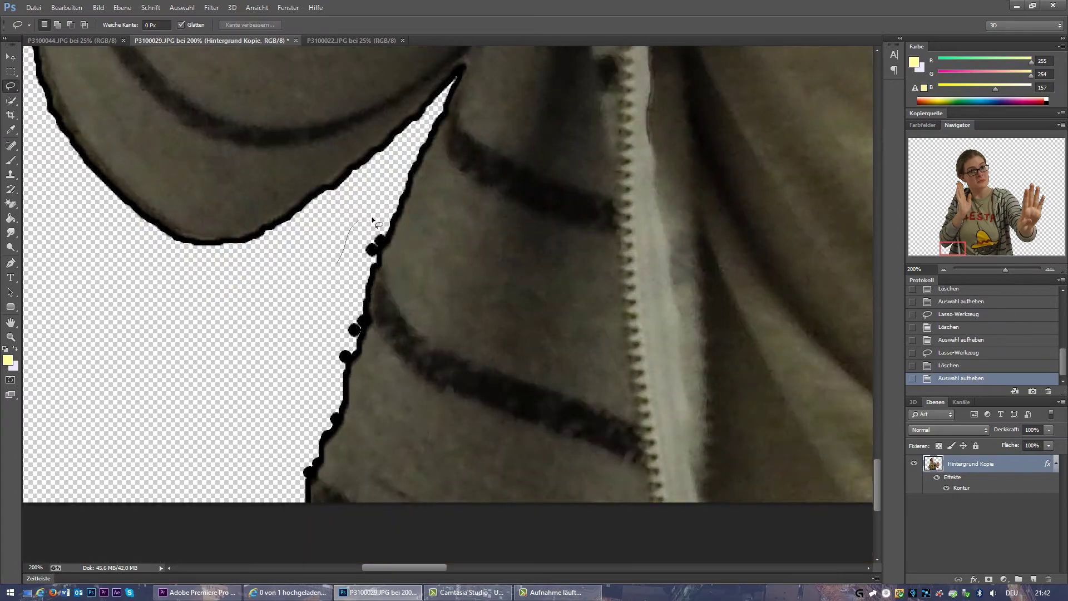
{"action": "scroll", "coordinate": [371, 222], "scroll_direction": "down", "scroll_amount": 1}
{"action": "scroll", "coordinate": [316, 312], "scroll_direction": "down", "scroll_amount": 1}
{"action": "scroll", "coordinate": [292, 302], "scroll_direction": "down", "scroll_amount": 1}
{"action": "left_click_drag", "start_coordinate": [291, 302], "coordinate": [291, 306]}
{"action": "key", "text": "Delete"}
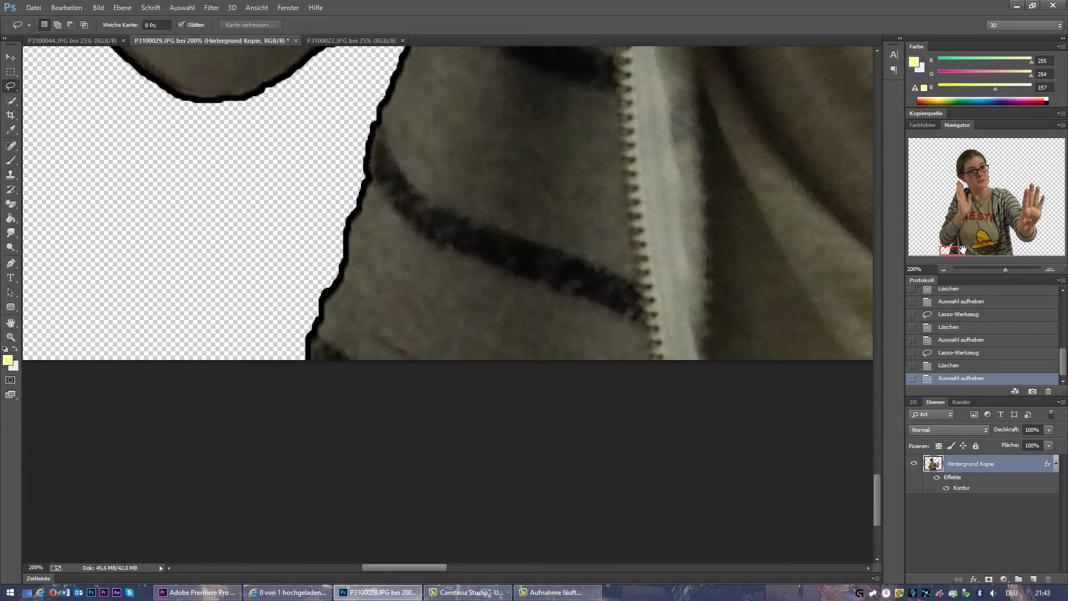
{"action": "scroll", "coordinate": [390, 312], "scroll_direction": "up", "scroll_amount": 5}
{"action": "scroll", "coordinate": [390, 311], "scroll_direction": "right", "scroll_amount": 10}
{"action": "left_click_drag", "start_coordinate": [390, 291], "coordinate": [453, 336]}
{"action": "key", "text": "Delete"}
{"action": "key", "text": "ctrl+d"}
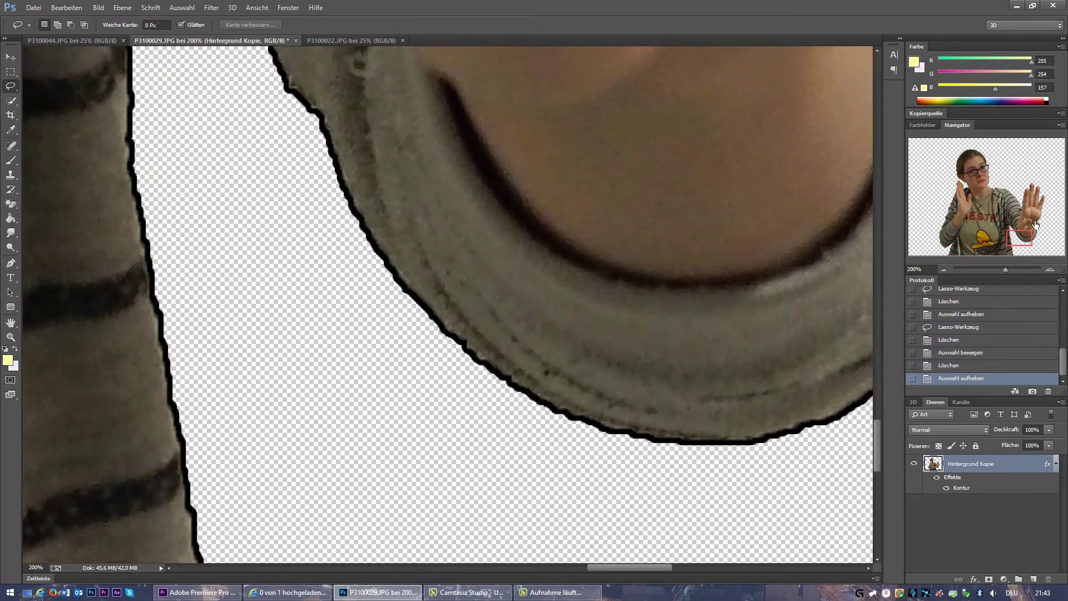
Clean the right hand's finger edges, including the bits beside the ring finger
{"action": "left_click", "coordinate": [1043, 199]}
{"action": "scroll", "coordinate": [410, 386], "scroll_direction": "down", "scroll_amount": 3}
{"action": "left_click_drag", "start_coordinate": [342, 323], "coordinate": [396, 247]}
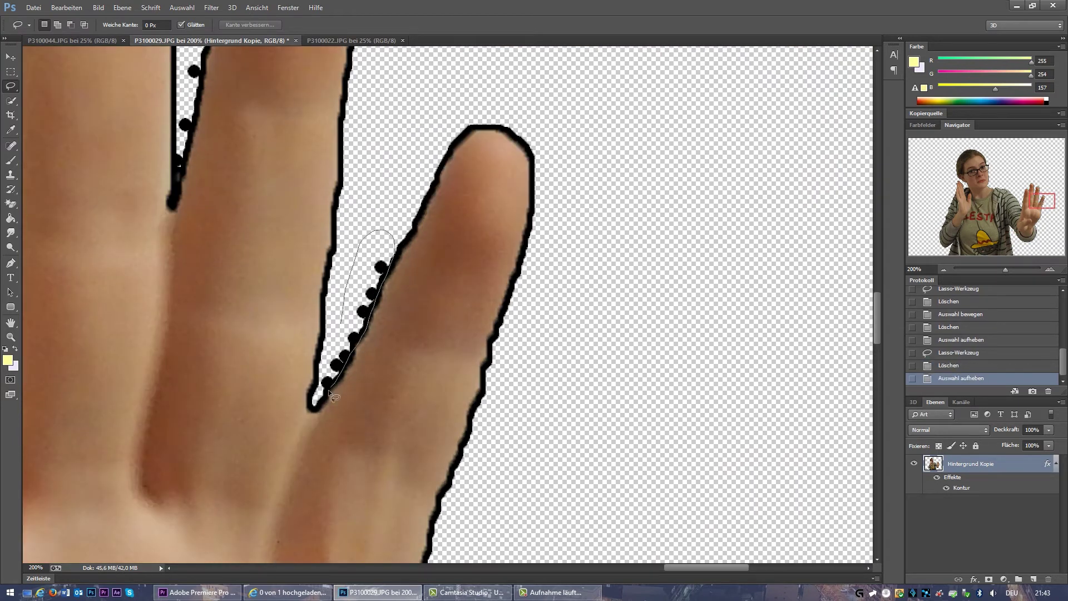
{"action": "key", "text": "Delete"}
{"action": "key", "text": "ctrl+d"}
{"action": "scroll", "coordinate": [365, 258], "scroll_direction": "up", "scroll_amount": 3}
{"action": "scroll", "coordinate": [365, 258], "scroll_direction": "left", "scroll_amount": 3}
{"action": "left_click_drag", "start_coordinate": [503, 192], "coordinate": [548, 184]}
{"action": "left_click_drag", "start_coordinate": [497, 383], "coordinate": [472, 467]}
{"action": "scroll", "coordinate": [483, 315], "scroll_direction": "down", "scroll_amount": 2}
{"action": "key", "text": "Delete"}
{"action": "key", "text": "ctrl+d"}
Delete the stray blobs over the fingertip and along the finger edge
{"action": "scroll", "coordinate": [467, 384], "scroll_direction": "down", "scroll_amount": 2}
{"action": "left_click_drag", "start_coordinate": [470, 334], "coordinate": [465, 383]}
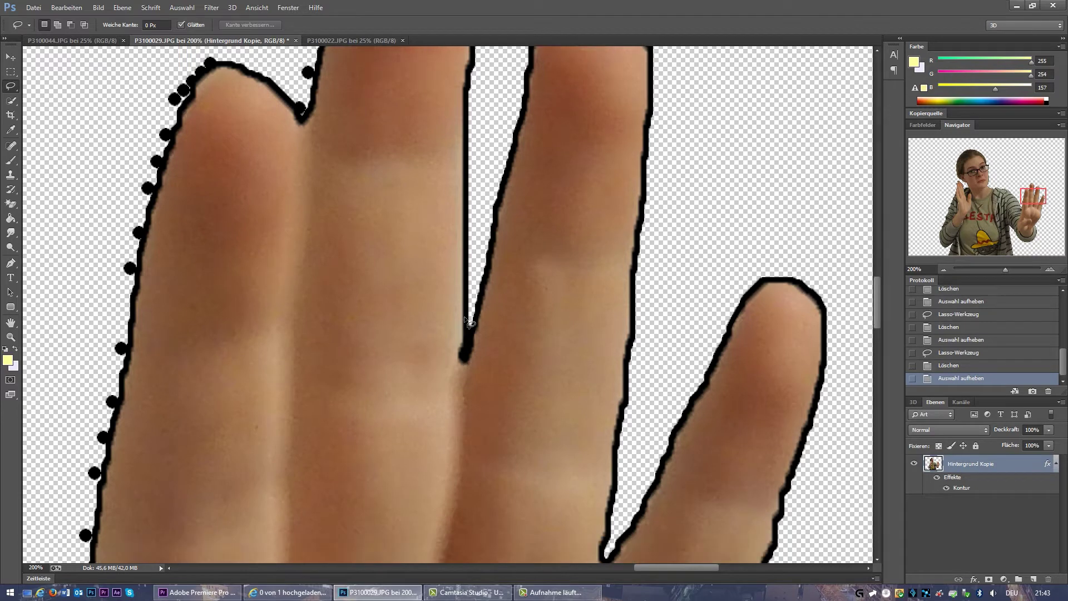
{"action": "scroll", "coordinate": [317, 173], "scroll_direction": "up", "scroll_amount": 5}
{"action": "left_click_drag", "start_coordinate": [317, 174], "coordinate": [364, 157]}
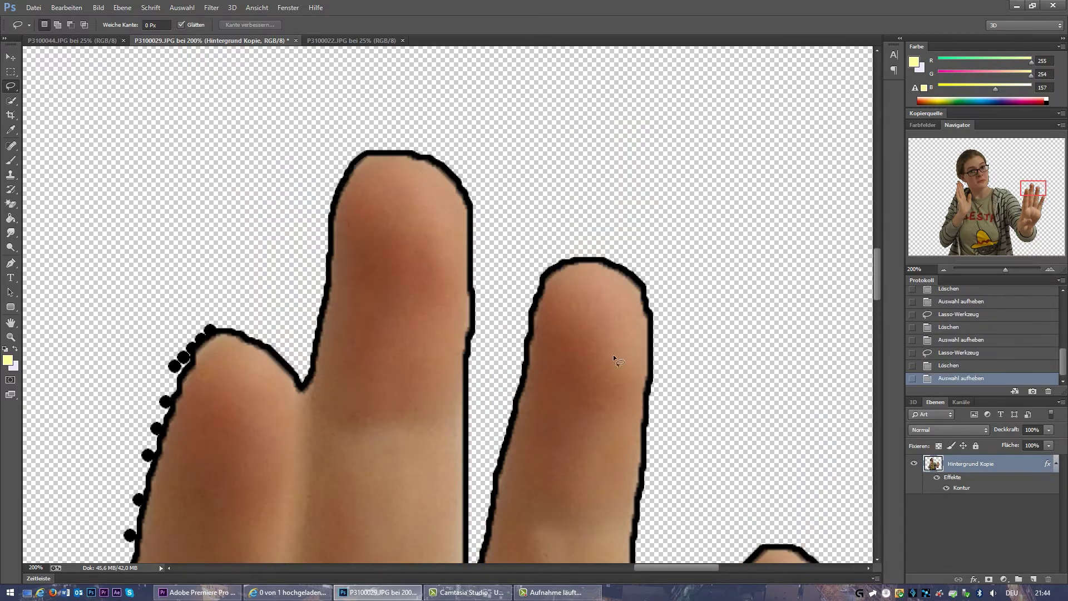
{"action": "scroll", "coordinate": [268, 262], "scroll_direction": "left", "scroll_amount": 5}
{"action": "scroll", "coordinate": [269, 261], "scroll_direction": "down", "scroll_amount": 3}
{"action": "scroll", "coordinate": [414, 198], "scroll_direction": "down", "scroll_amount": 3}
{"action": "left_click_drag", "start_coordinate": [415, 198], "coordinate": [445, 201]}
{"action": "key", "text": "Delete"}
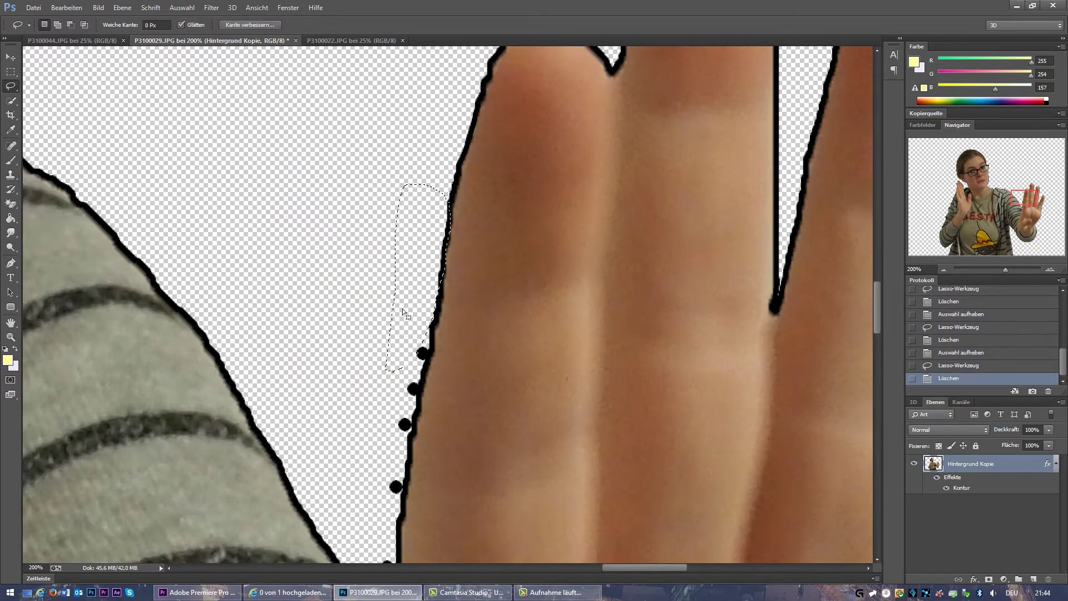
{"action": "key", "text": "ctrl+d"}
Lasso stray bits along the sleeve edge, then zoom out to view the whole image
{"action": "scroll", "coordinate": [385, 358], "scroll_direction": "down", "scroll_amount": 2}
{"action": "scroll", "coordinate": [384, 359], "scroll_direction": "down", "scroll_amount": 2}
{"action": "scroll", "coordinate": [389, 334], "scroll_direction": "down", "scroll_amount": 5}
{"action": "left_click_drag", "start_coordinate": [452, 348], "coordinate": [433, 349]}
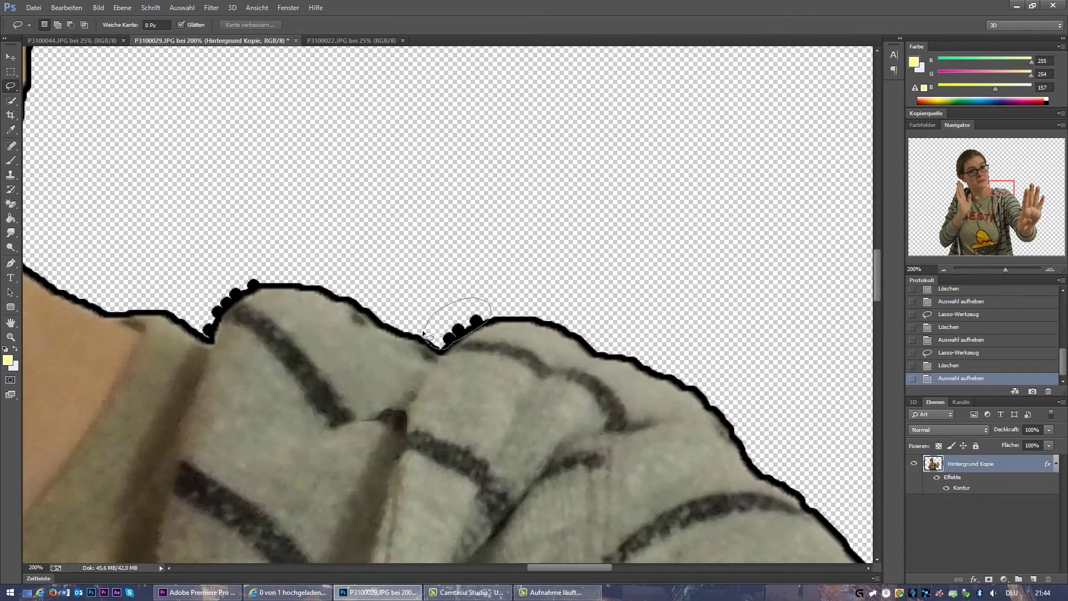
{"action": "scroll", "coordinate": [434, 350], "scroll_direction": "left", "scroll_amount": 8}
{"action": "scroll", "coordinate": [434, 350], "scroll_direction": "up", "scroll_amount": 2}
{"action": "key", "text": "ctrl+d"}
{"action": "left_click_drag", "start_coordinate": [987, 185], "coordinate": [957, 211]}
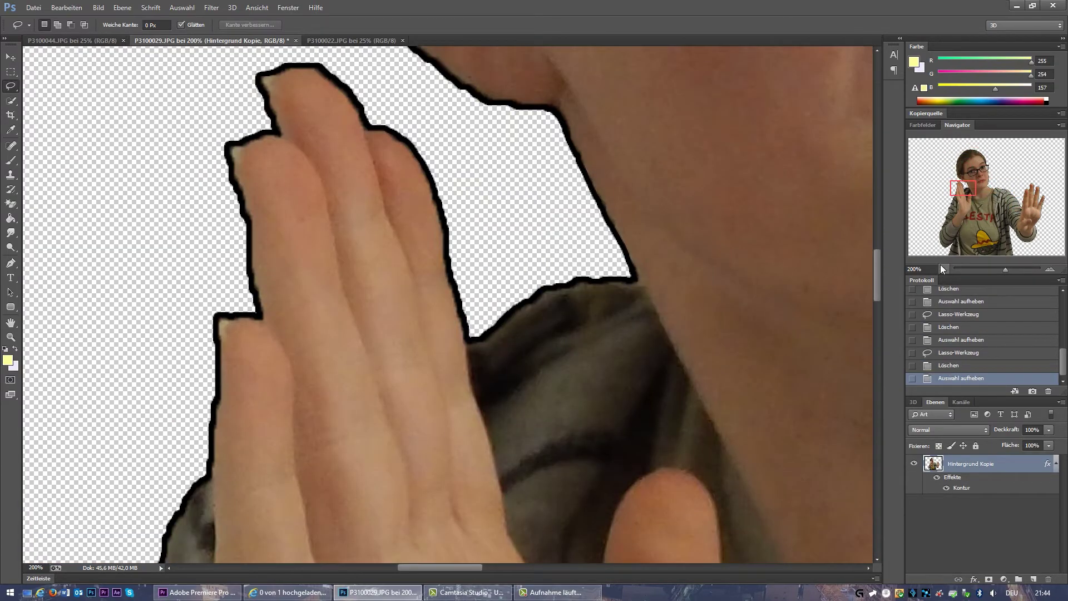
{"action": "left_click", "coordinate": [944, 269]}
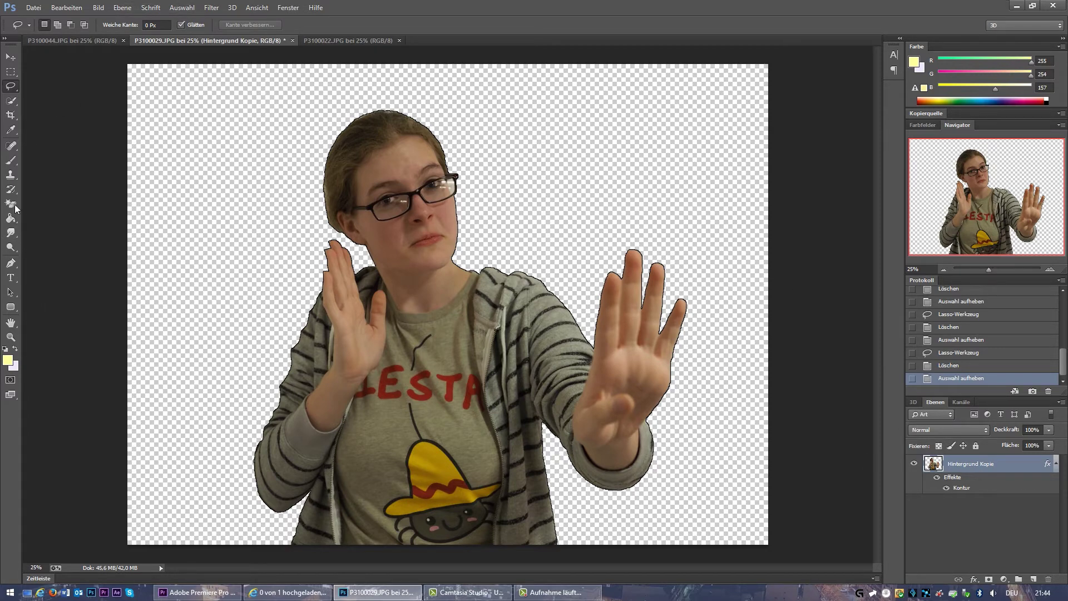
{"action": "left_click", "coordinate": [10, 219]}
{"action": "left_click", "coordinate": [122, 7]}
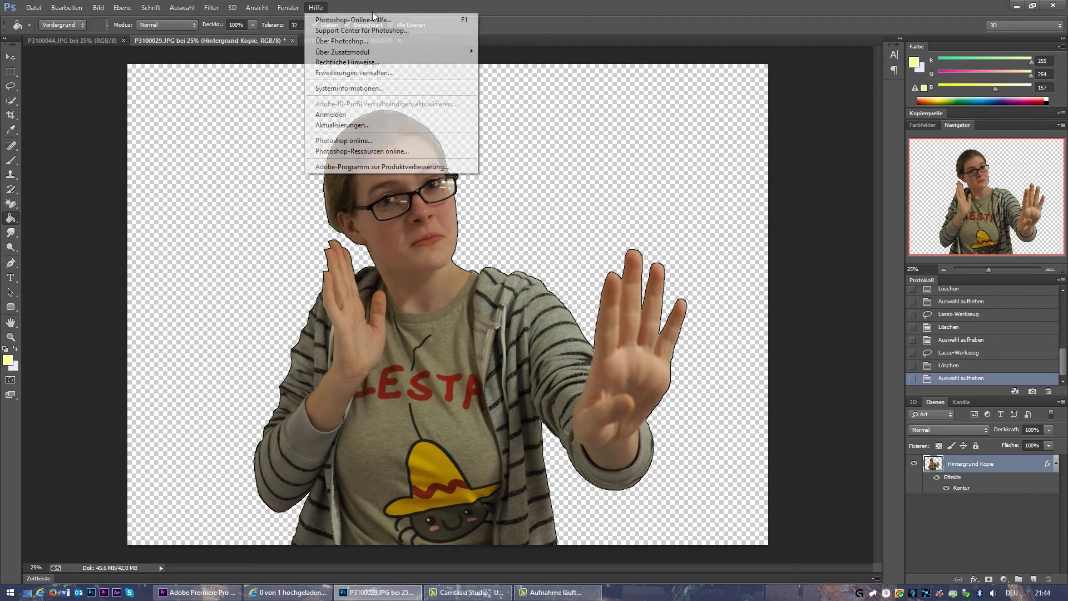
Add new layer Ebene 1, fill it pale yellow, and move it below the cut-out
{"action": "left_click", "coordinate": [396, 19]}
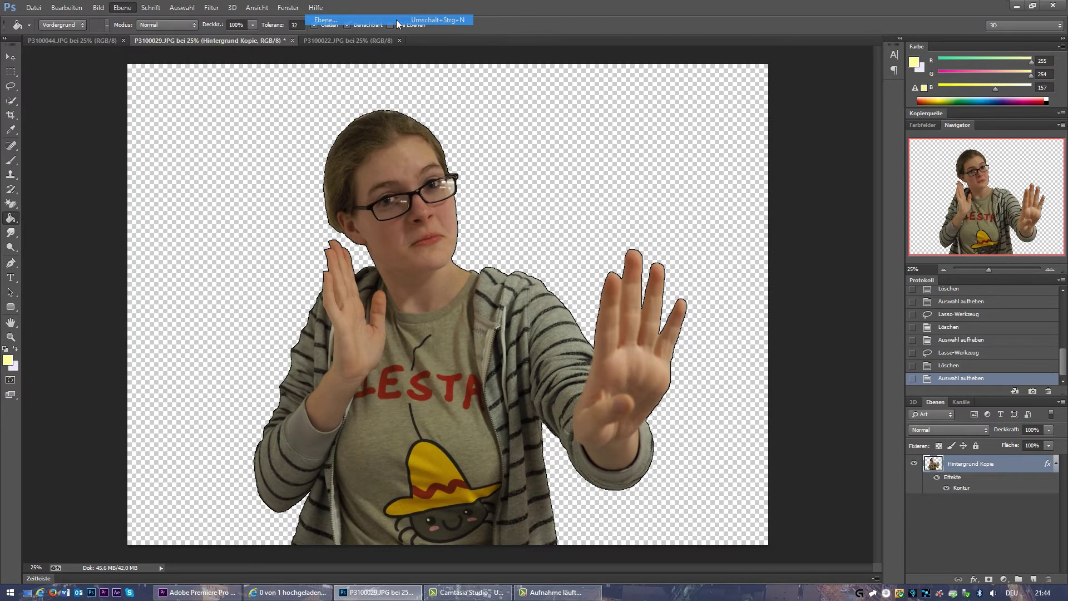
{"action": "left_click", "coordinate": [693, 183]}
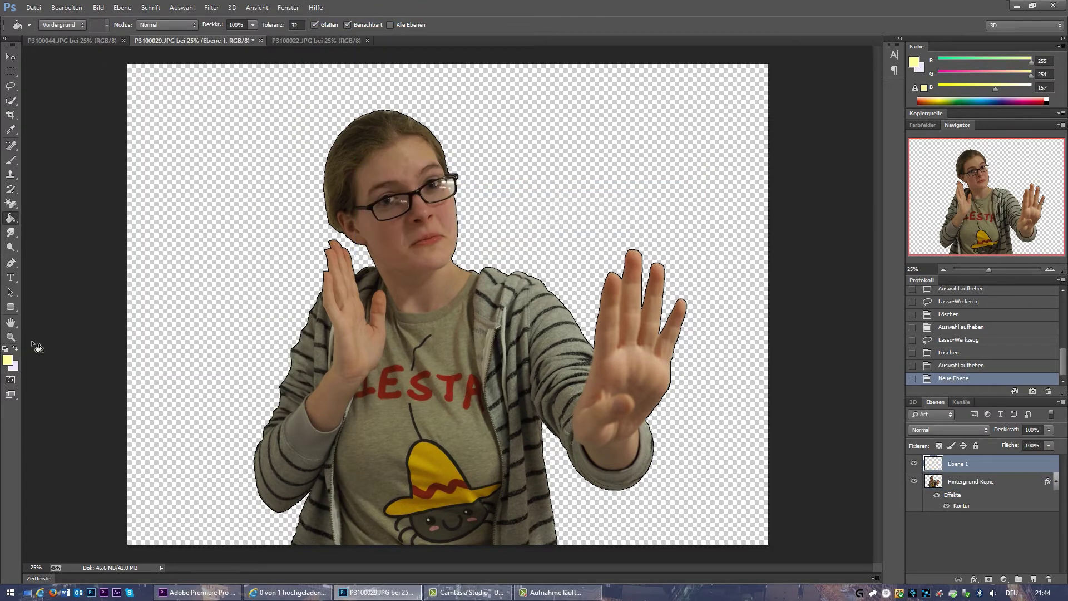
{"action": "left_click", "coordinate": [214, 299]}
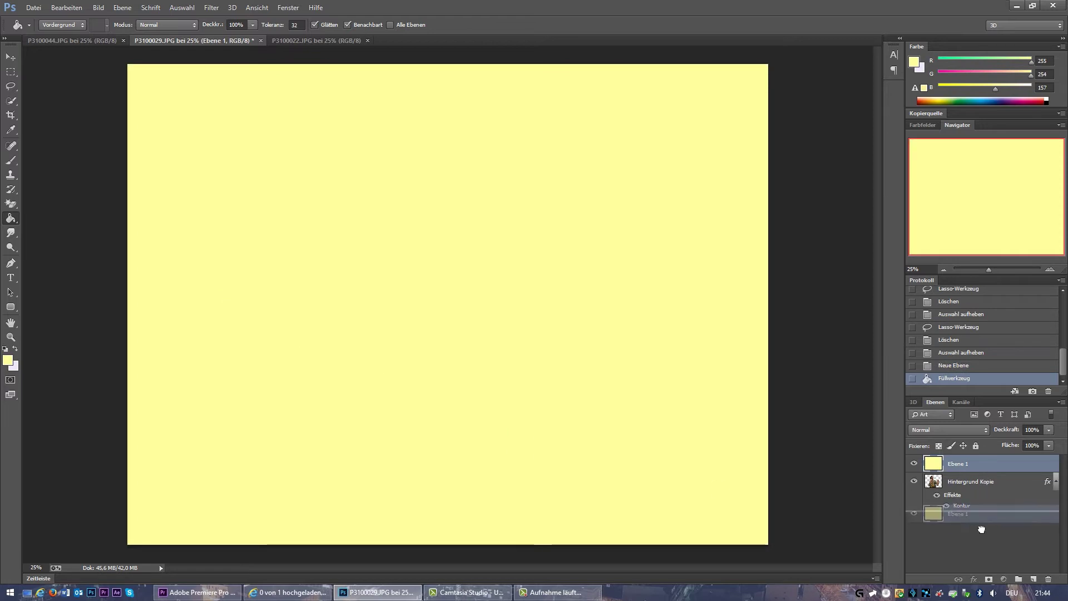
{"action": "left_click_drag", "start_coordinate": [962, 464], "coordinate": [979, 507]}
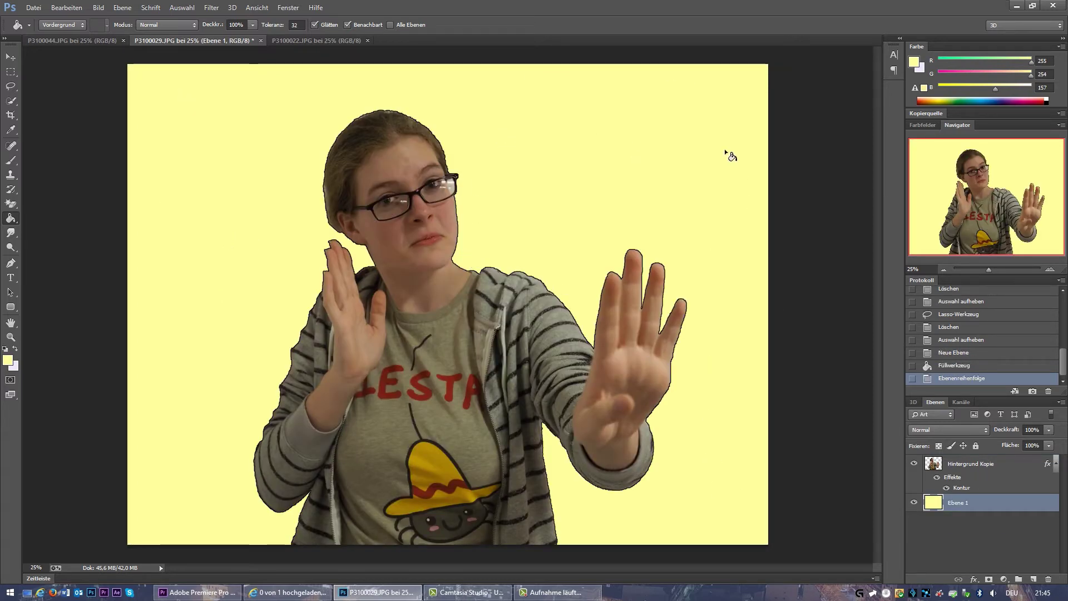
Check the shirt and hand up close, review at 33.33%, then skip ahead in the VLC video
{"action": "left_click", "coordinate": [1049, 269]}
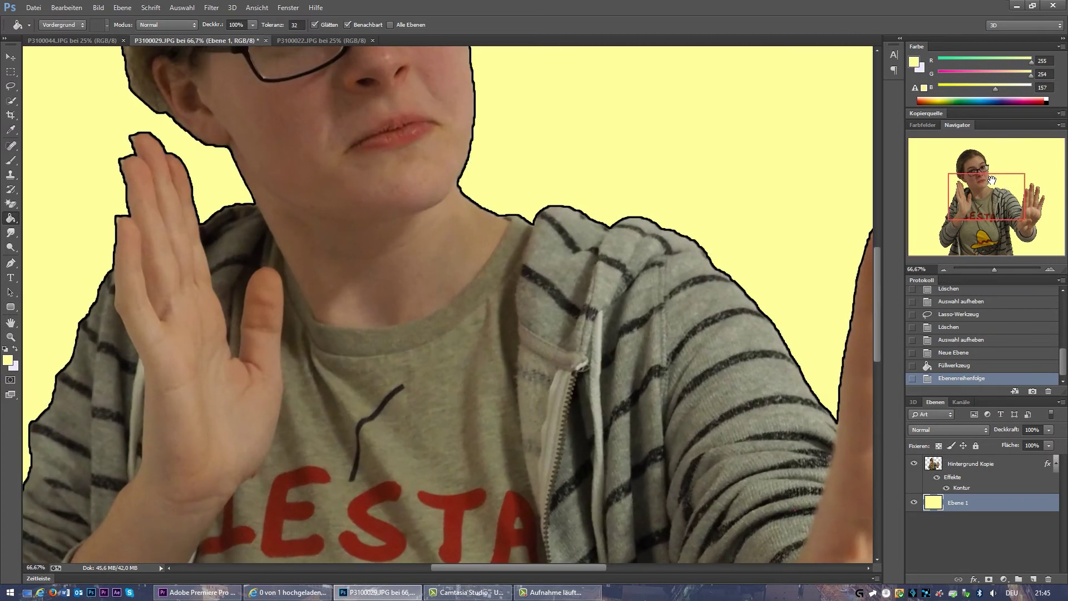
{"action": "mouse_move", "coordinate": [987, 220]}
{"action": "left_mouse_down"}
{"action": "mouse_move", "coordinate": [999, 229]}
{"action": "mouse_move", "coordinate": [980, 173]}
{"action": "left_mouse_up"}
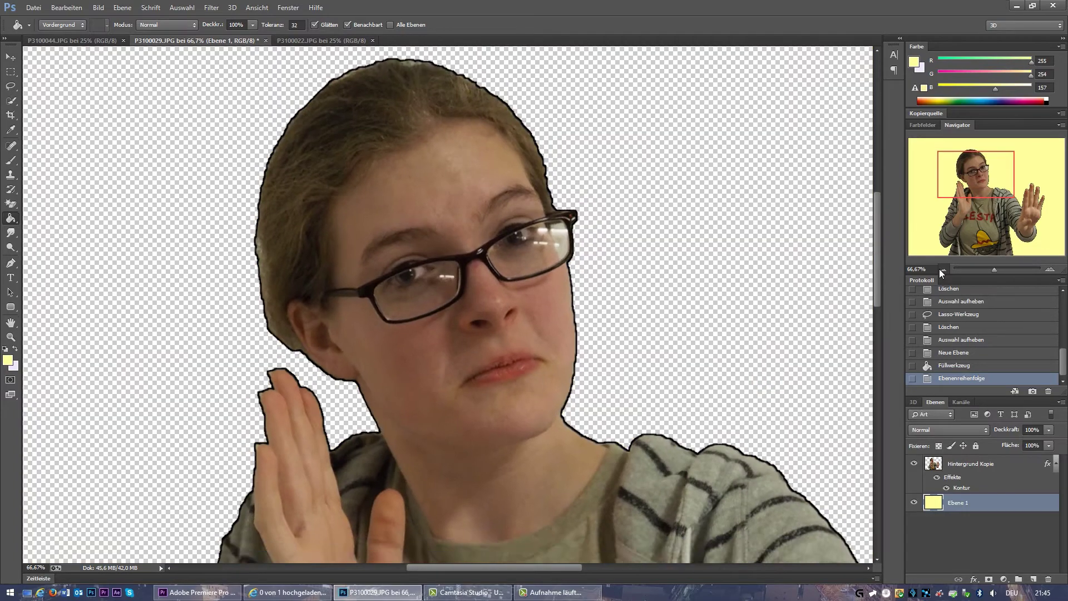
{"action": "left_click", "coordinate": [940, 270]}
{"action": "left_click", "coordinate": [940, 269]}
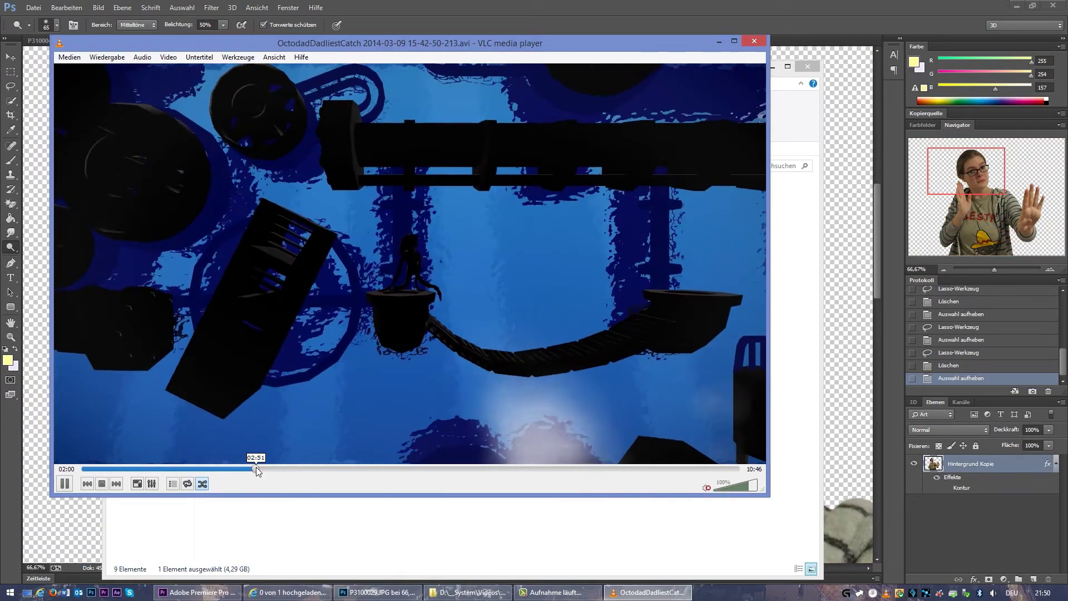
{"action": "left_click", "coordinate": [287, 468]}
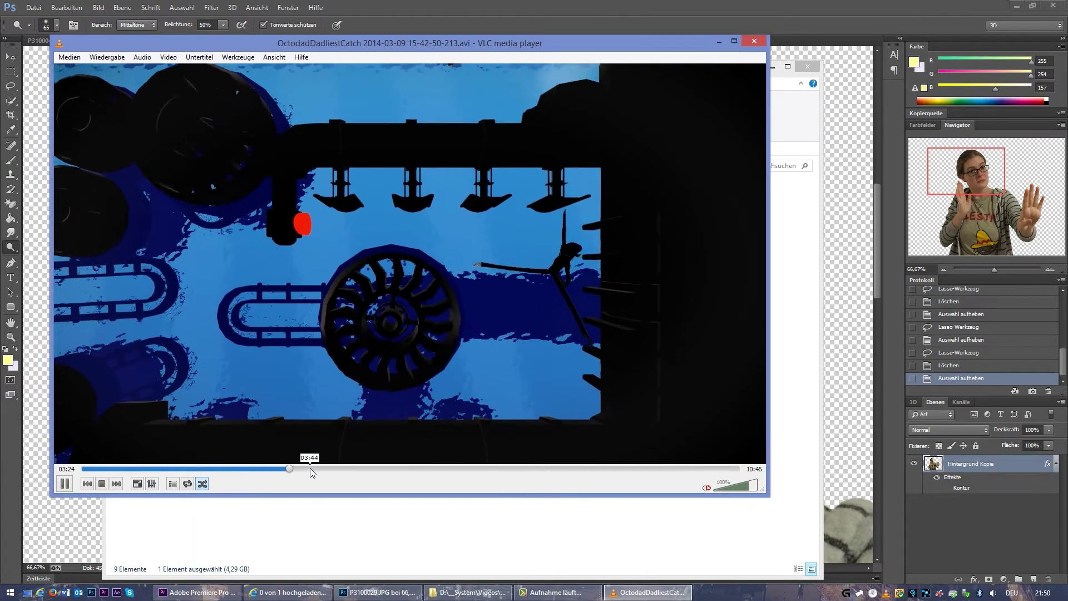
Scrub the Octodad video forward past the 06:31 EXIT scene to about 07:53
{"action": "left_click", "coordinate": [317, 468]}
{"action": "left_click", "coordinate": [343, 470]}
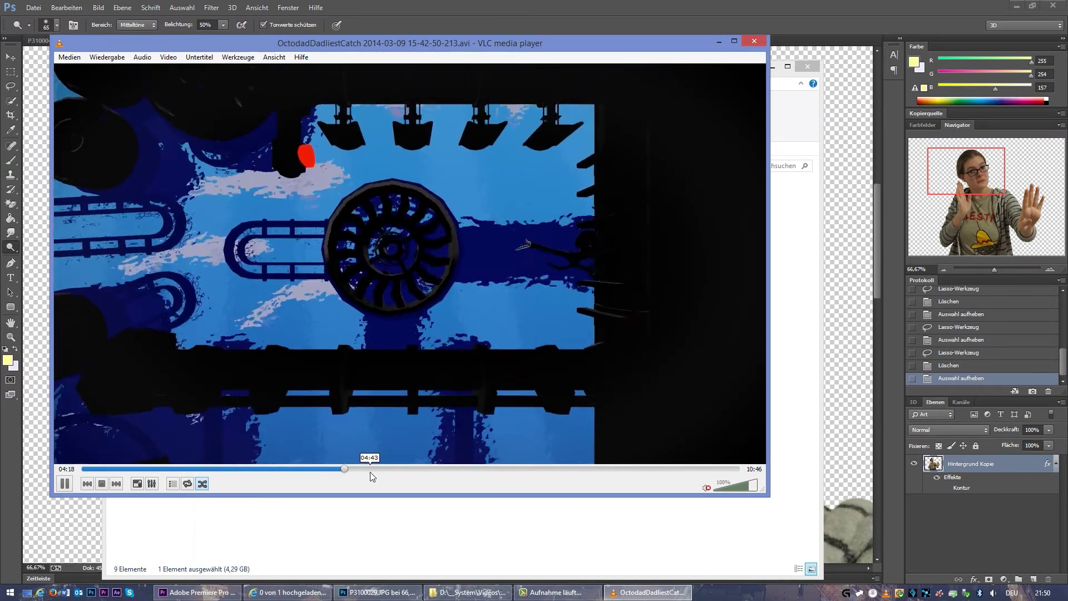
{"action": "left_click", "coordinate": [370, 470]}
{"action": "left_click_drag", "start_coordinate": [371, 472], "coordinate": [400, 470]}
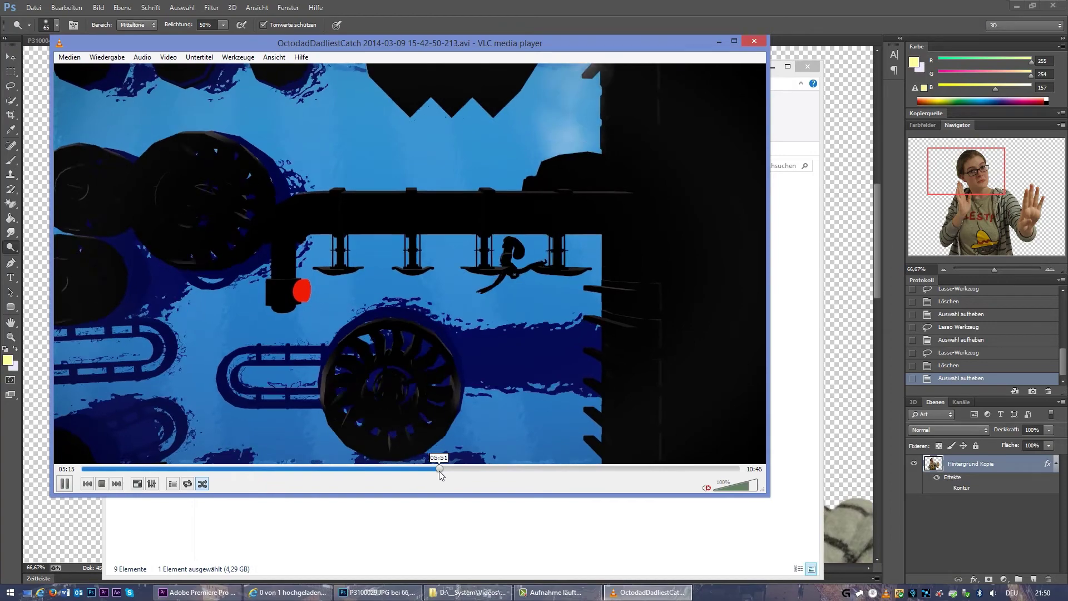
{"action": "left_click", "coordinate": [439, 471]}
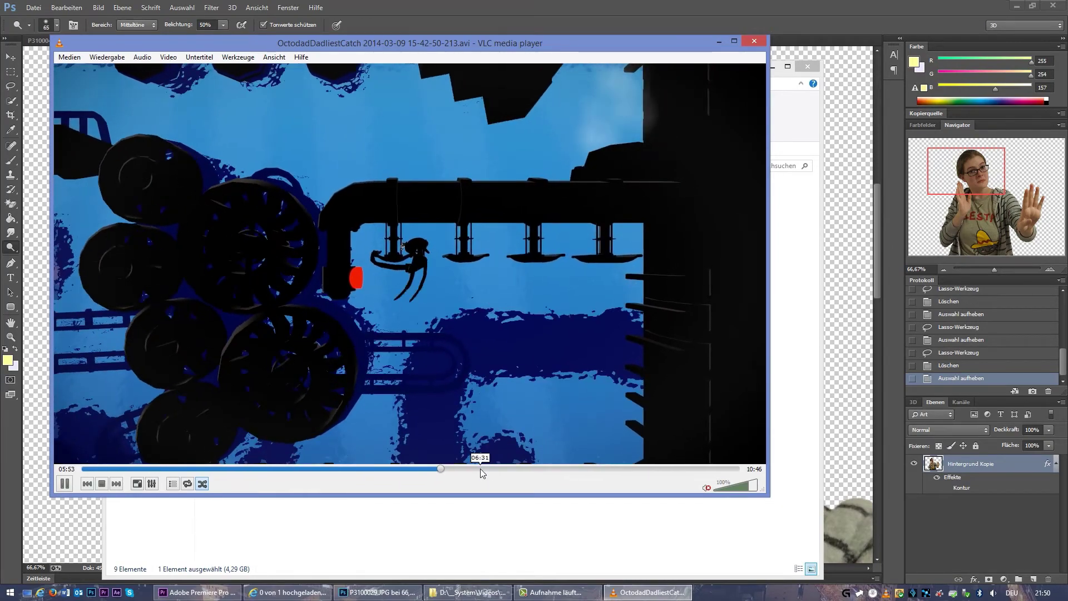
{"action": "left_click", "coordinate": [479, 469]}
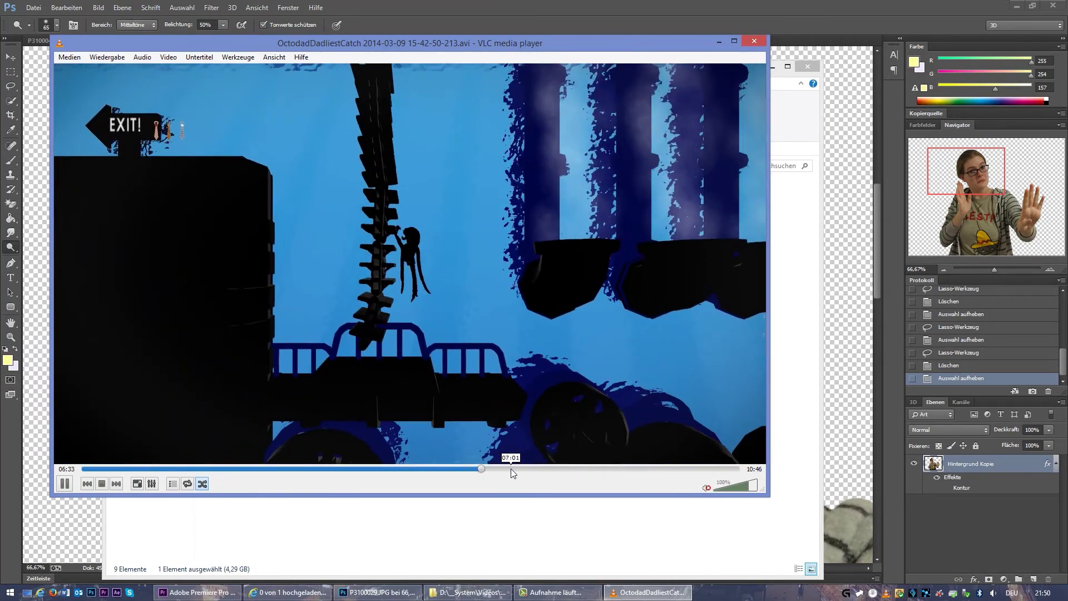
{"action": "left_click", "coordinate": [511, 468]}
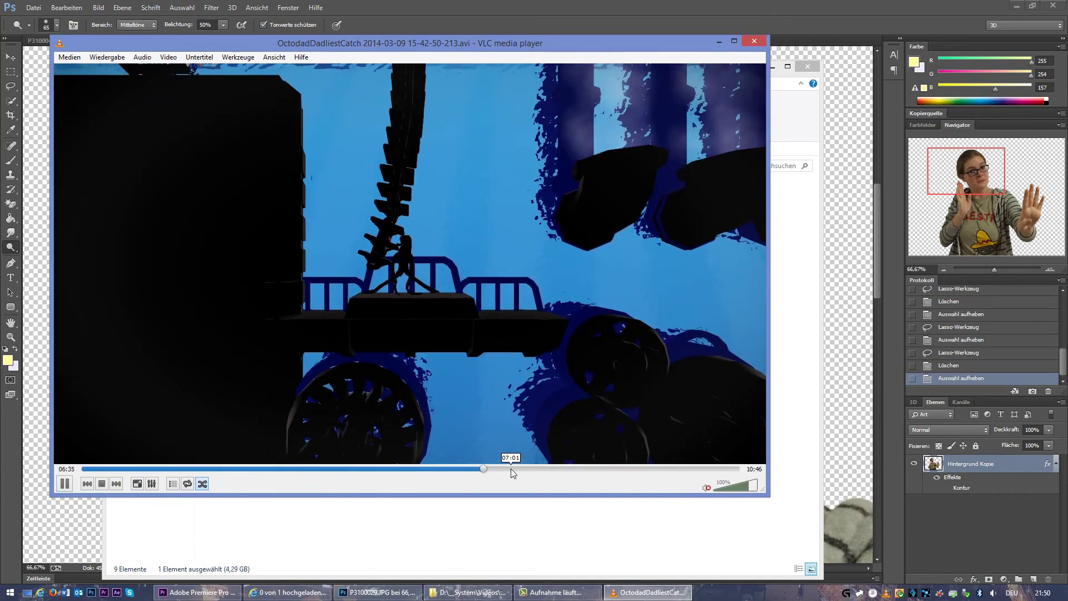
{"action": "left_click_drag", "start_coordinate": [509, 469], "coordinate": [563, 469]}
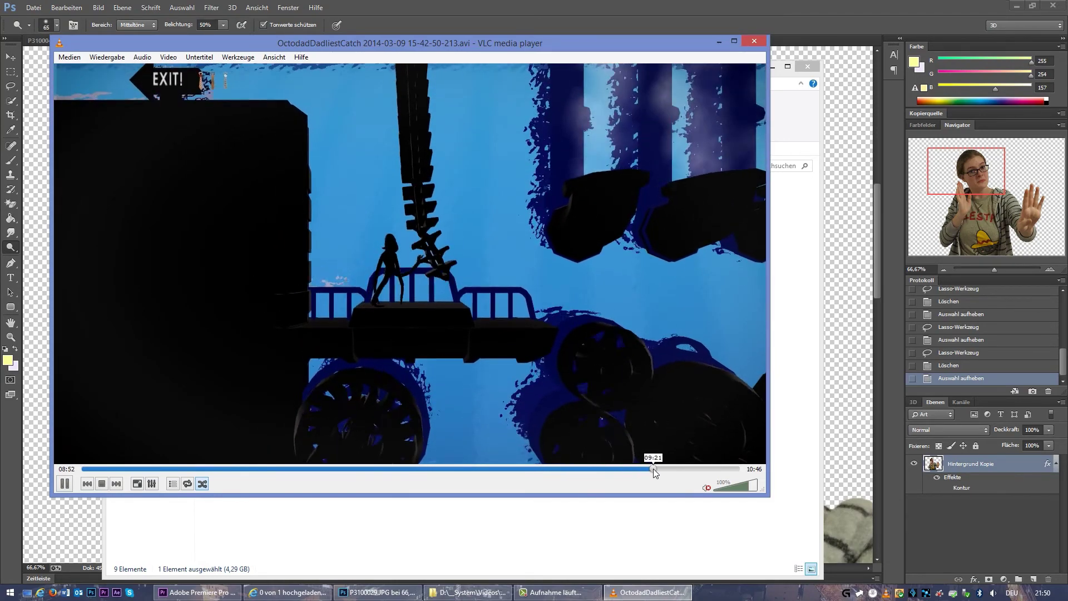
Jump to the later EXIT scene near 09:22 and pause on the frame
{"action": "left_click", "coordinate": [653, 468]}
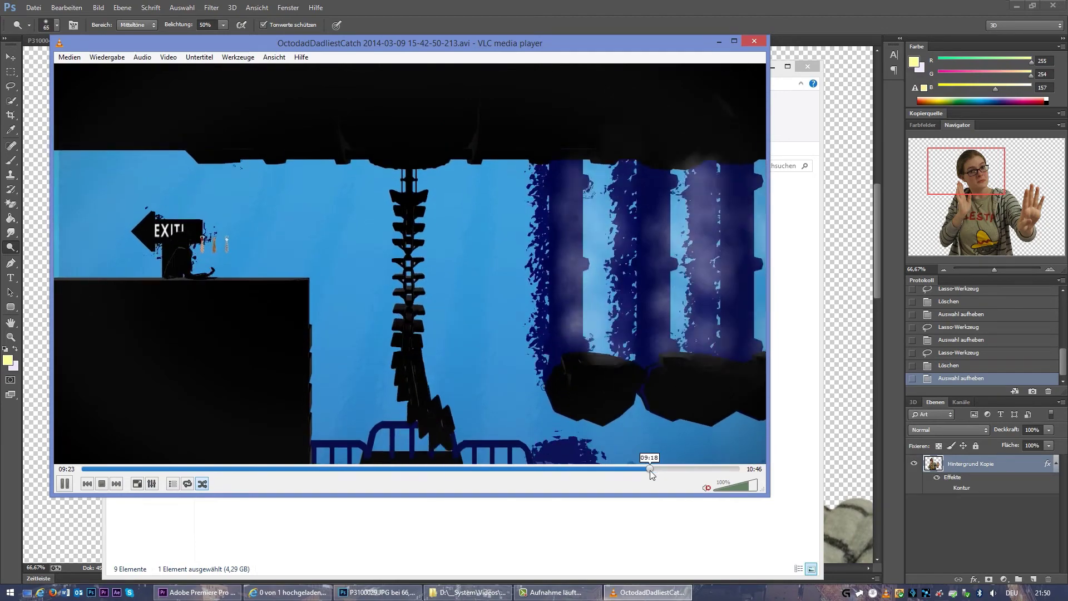
{"action": "left_click", "coordinate": [649, 469]}
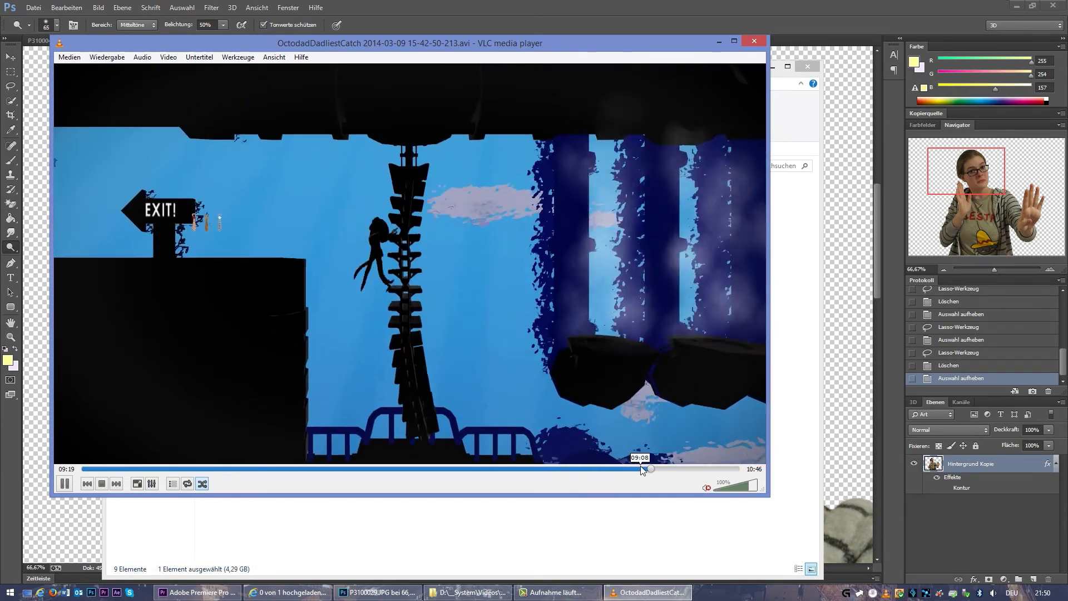
{"action": "key", "text": "space"}
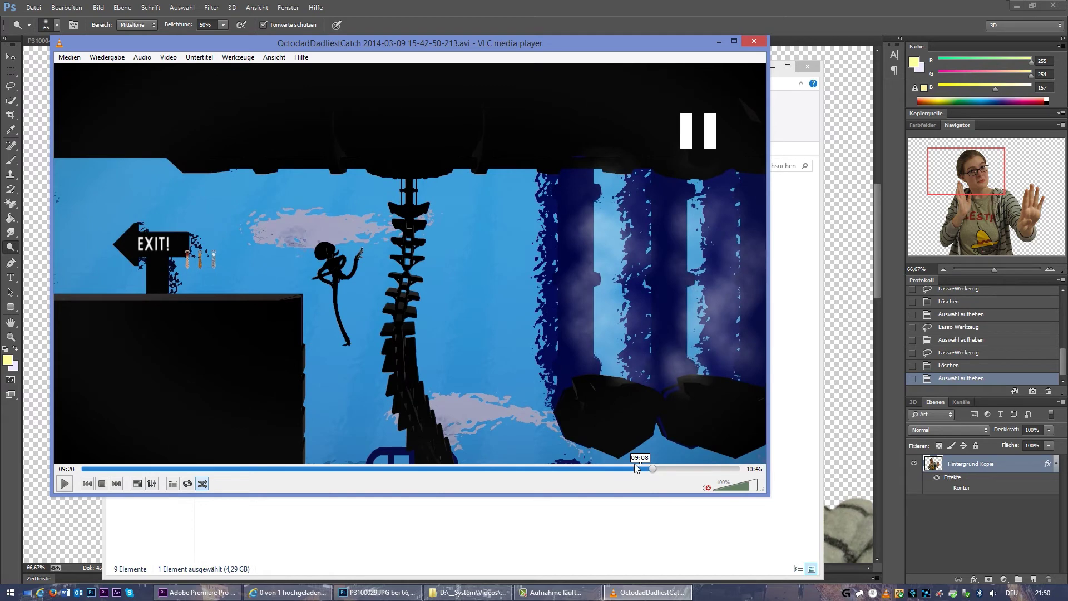
{"action": "key", "text": "space"}
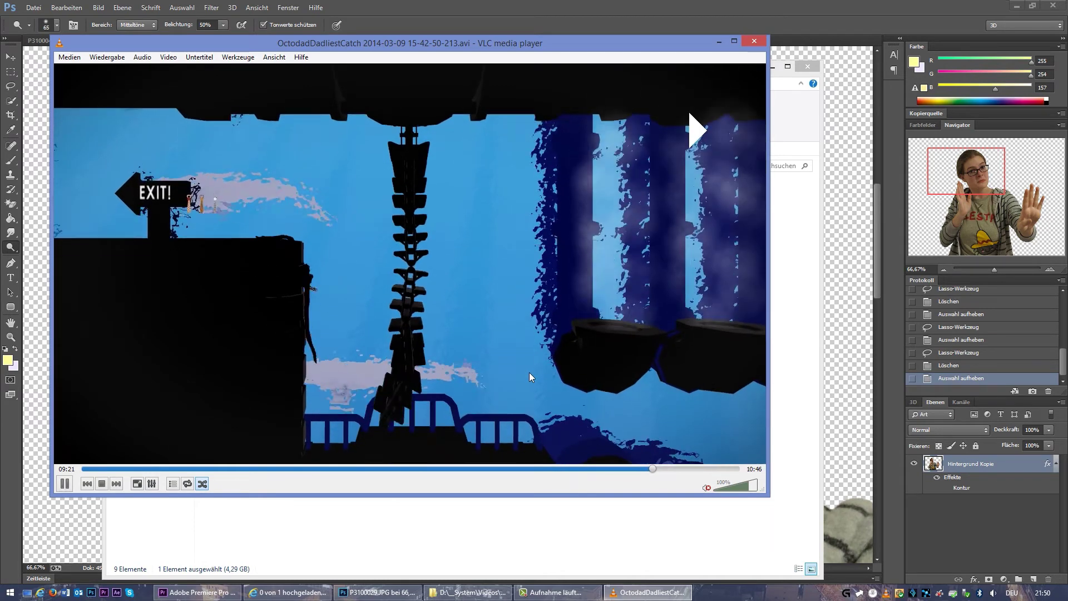
{"action": "key", "text": "space"}
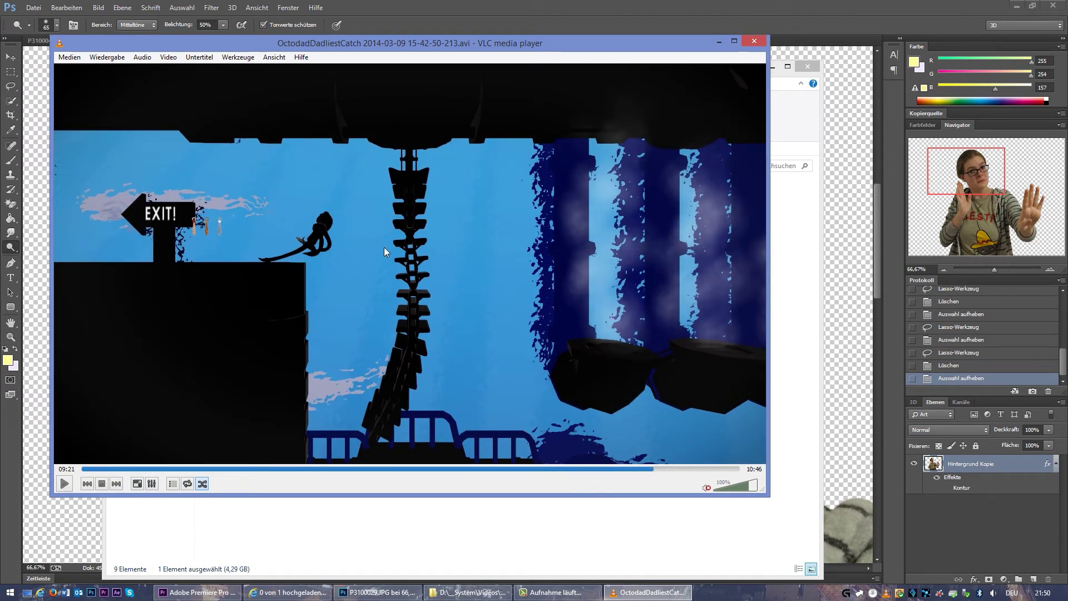
{"action": "key", "text": "space"}
{"action": "key", "text": "space"}
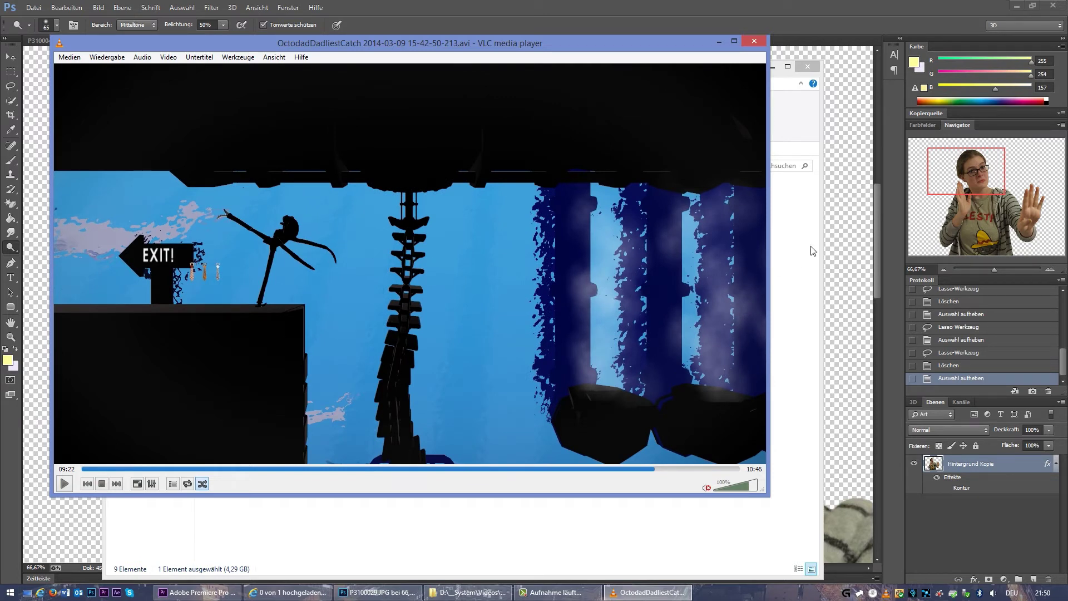
Minimize VLC, create a new document, and paste the screenshot in at 100% view
{"action": "left_click", "coordinate": [719, 43]}
{"action": "left_click", "coordinate": [28, 11]}
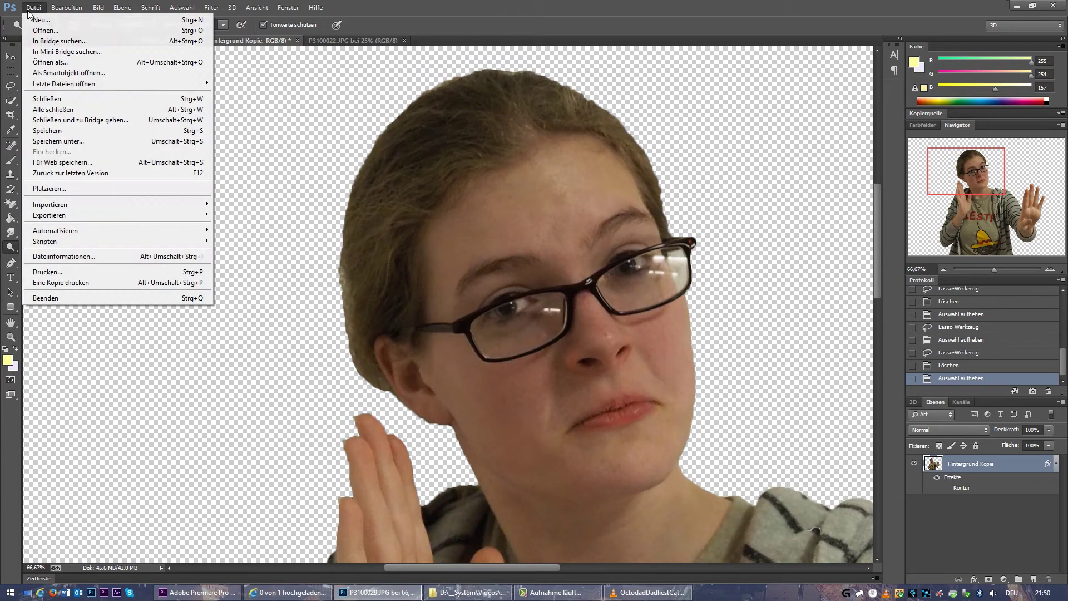
{"action": "left_click", "coordinate": [41, 20]}
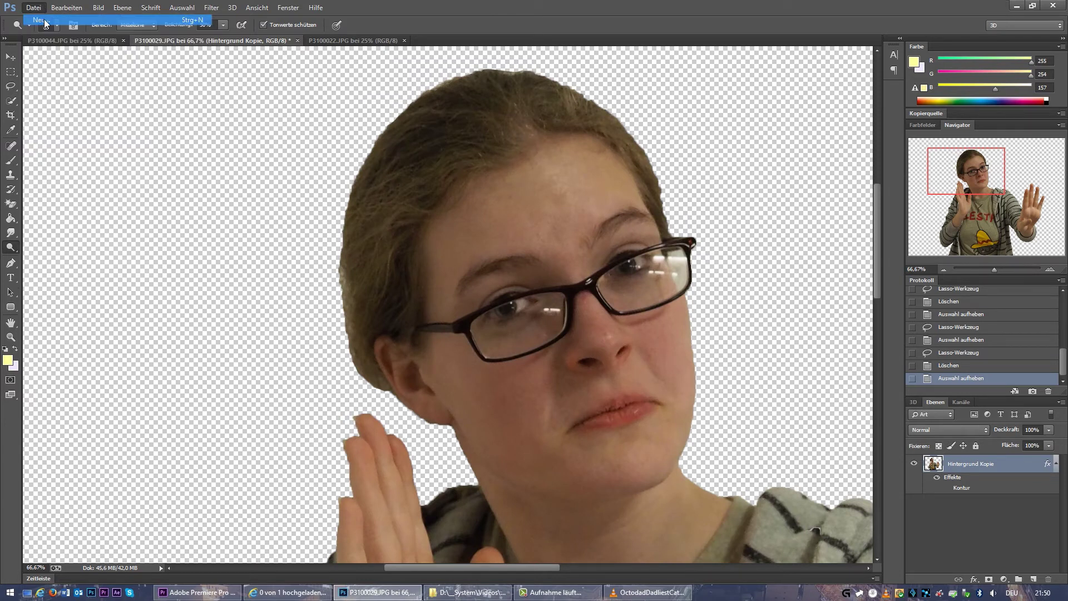
{"action": "left_click", "coordinate": [658, 155]}
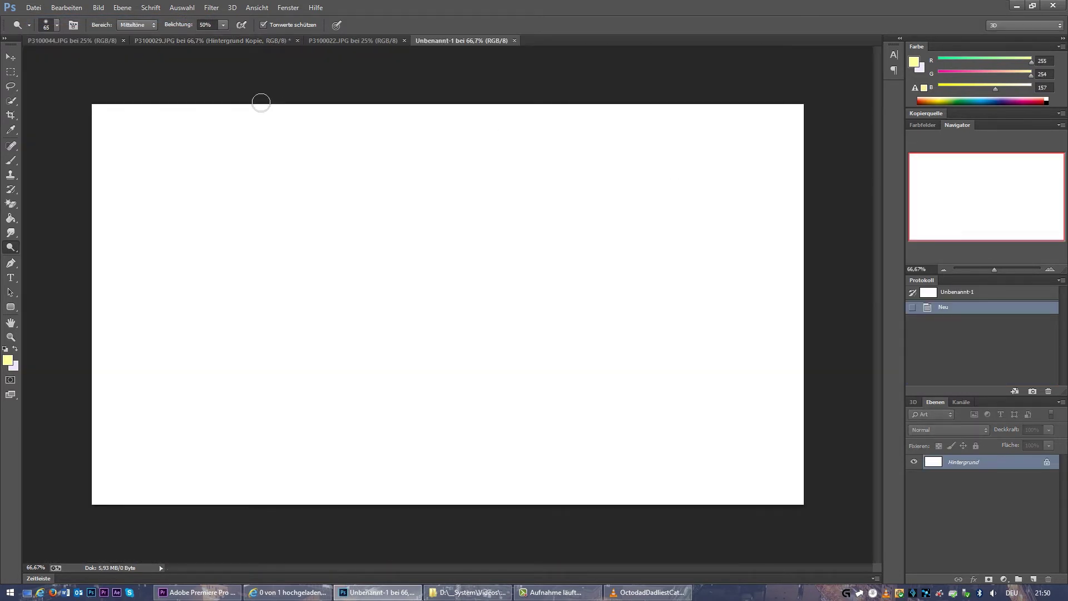
{"action": "left_click", "coordinate": [33, 7]}
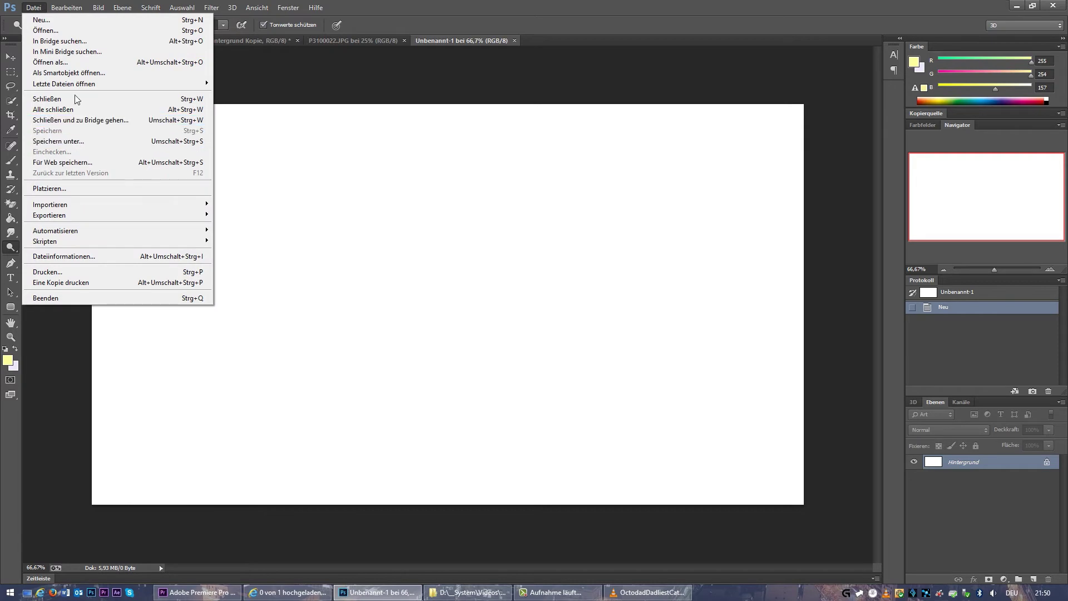
{"action": "left_click", "coordinate": [66, 104]}
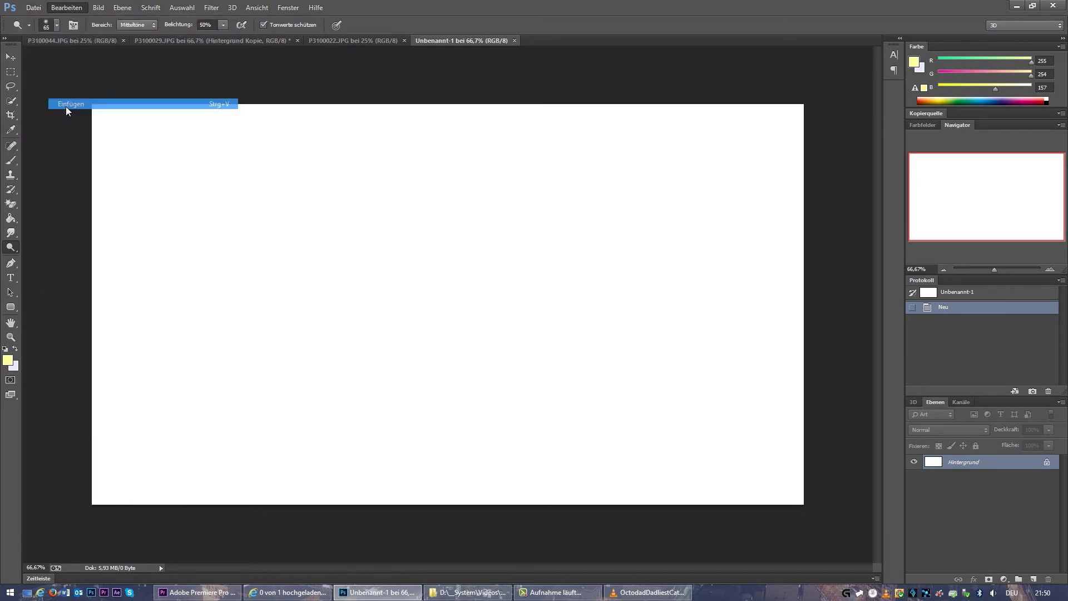
{"action": "key", "text": "ctrl+1"}
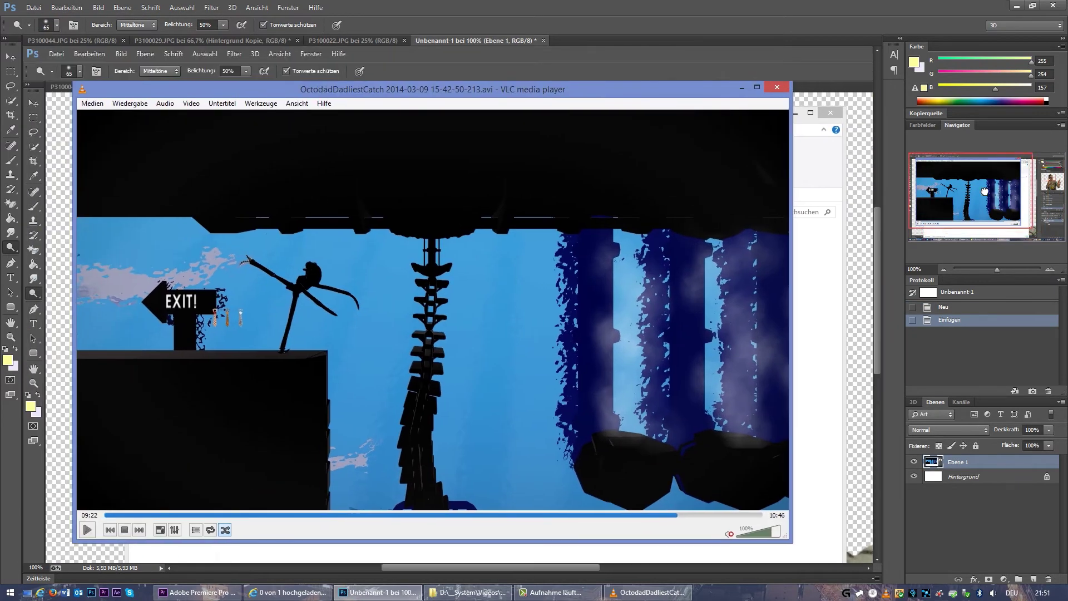
Place a fixed-size 1280×720 rectangular marquee aligned over the game frame
{"action": "left_click", "coordinate": [16, 71]}
{"action": "left_click", "coordinate": [248, 25]}
{"action": "left_click", "coordinate": [254, 55]}
{"action": "left_click", "coordinate": [319, 25]}
{"action": "type", "text": "720"}
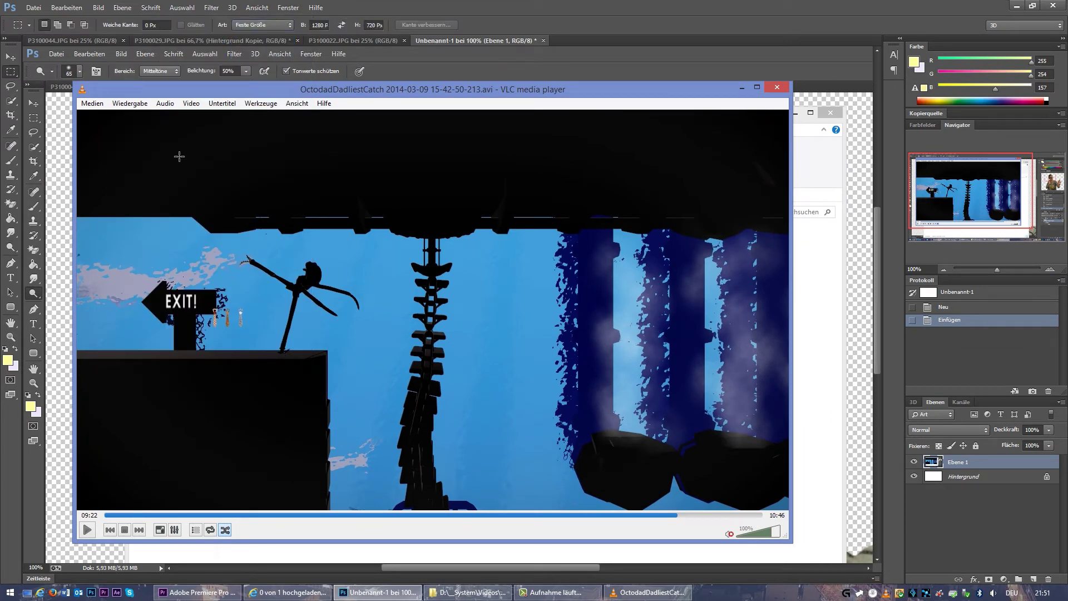
{"action": "left_click_drag", "start_coordinate": [179, 156], "coordinate": [260, 229]}
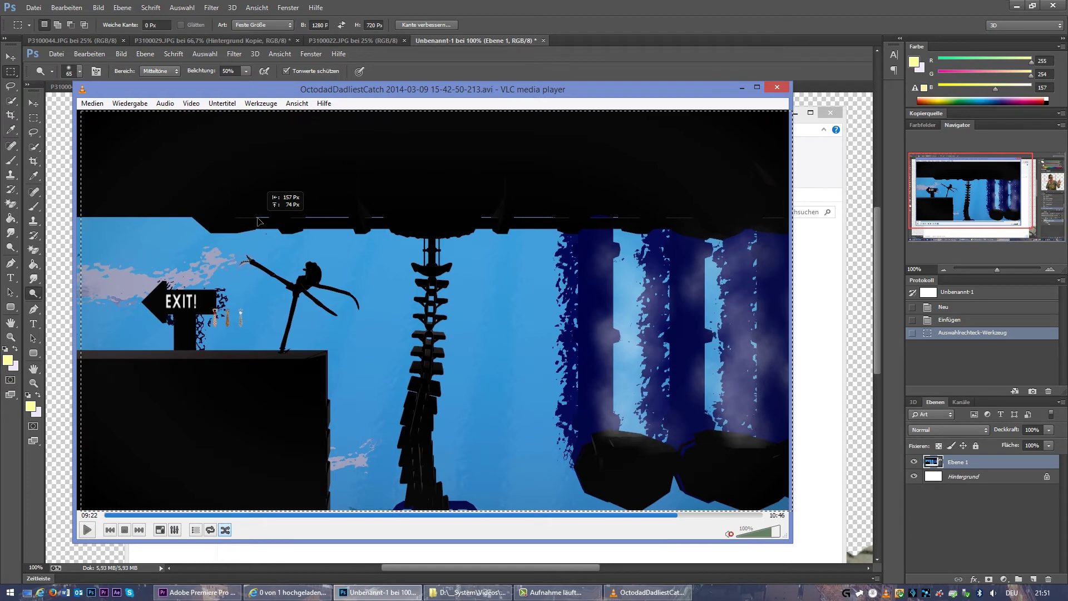
{"action": "left_click_drag", "start_coordinate": [255, 220], "coordinate": [255, 222]}
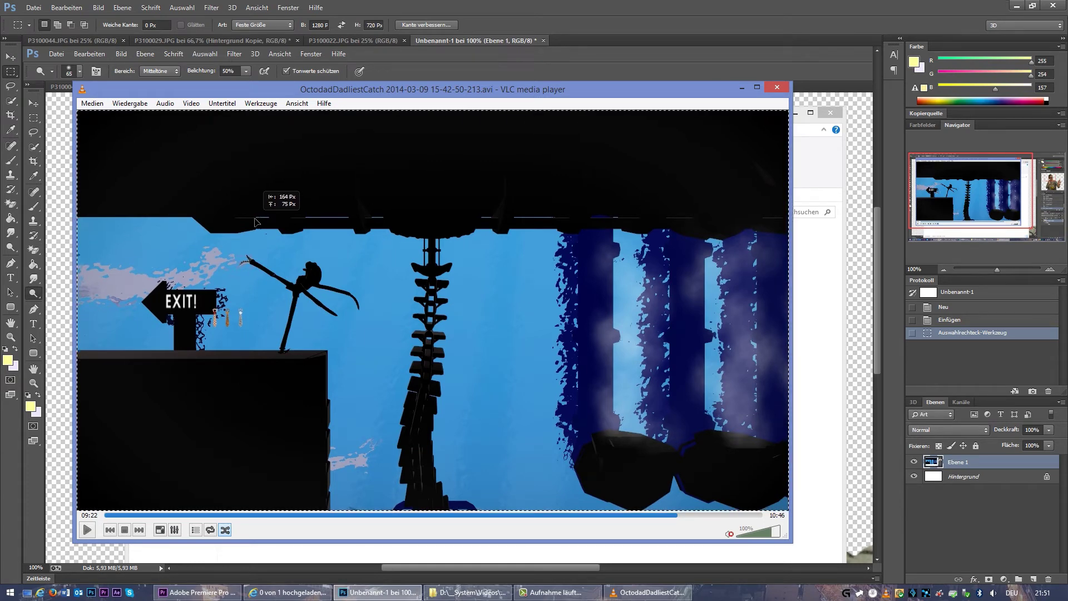
{"action": "left_click_drag", "start_coordinate": [255, 222], "coordinate": [254, 218]}
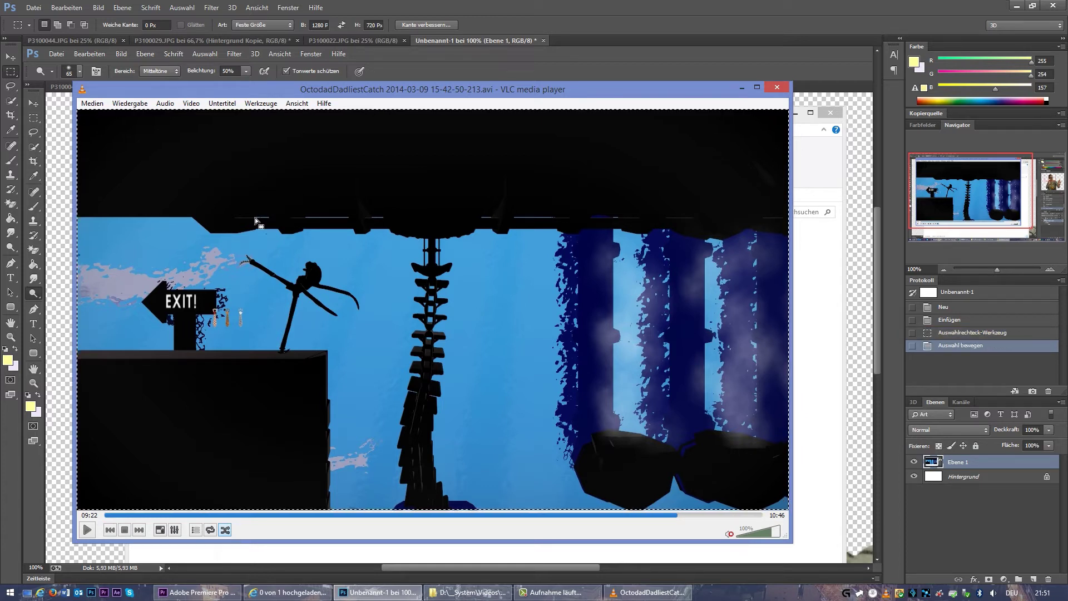
Crop the document to the 1280×720 selection and deselect
{"action": "scroll", "coordinate": [255, 218], "scroll_direction": "down", "scroll_amount": 2}
{"action": "left_click", "coordinate": [97, 8]}
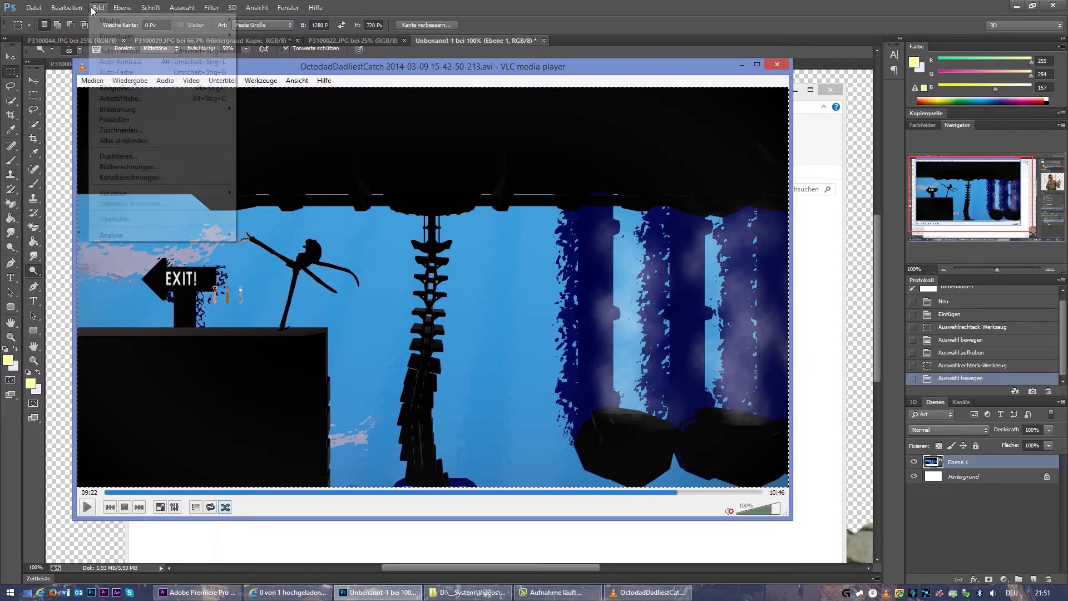
{"action": "left_click", "coordinate": [136, 120]}
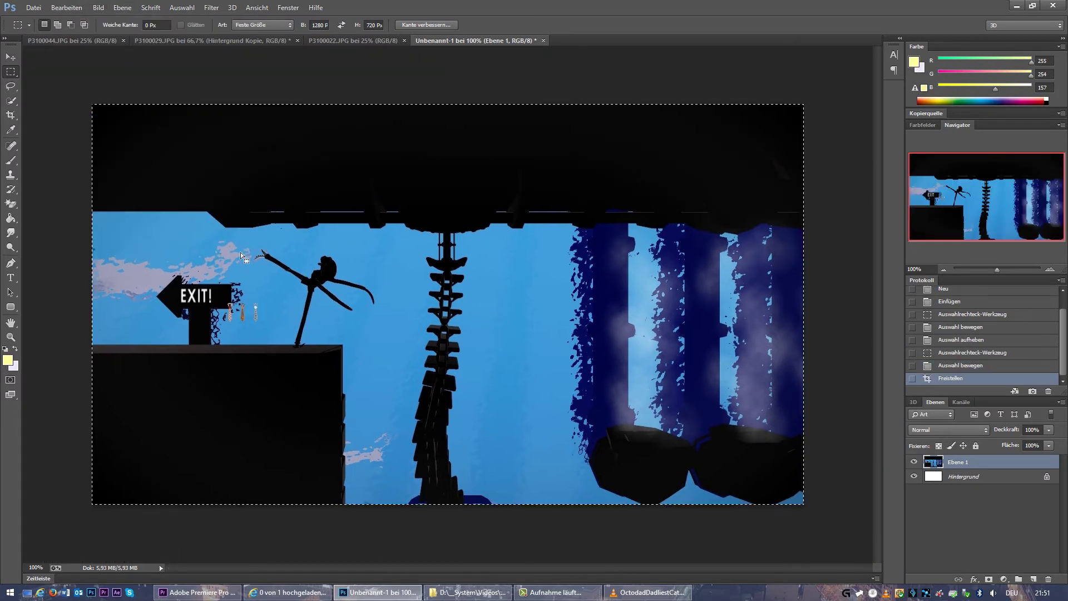
{"action": "key", "text": "ctrl+d"}
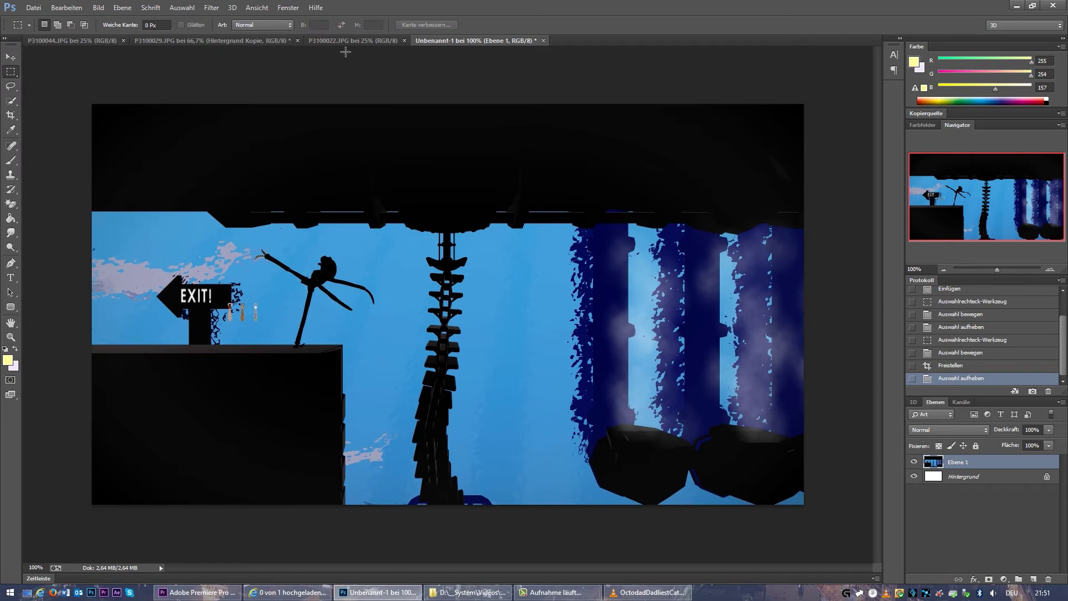
{"action": "left_click", "coordinate": [221, 41]}
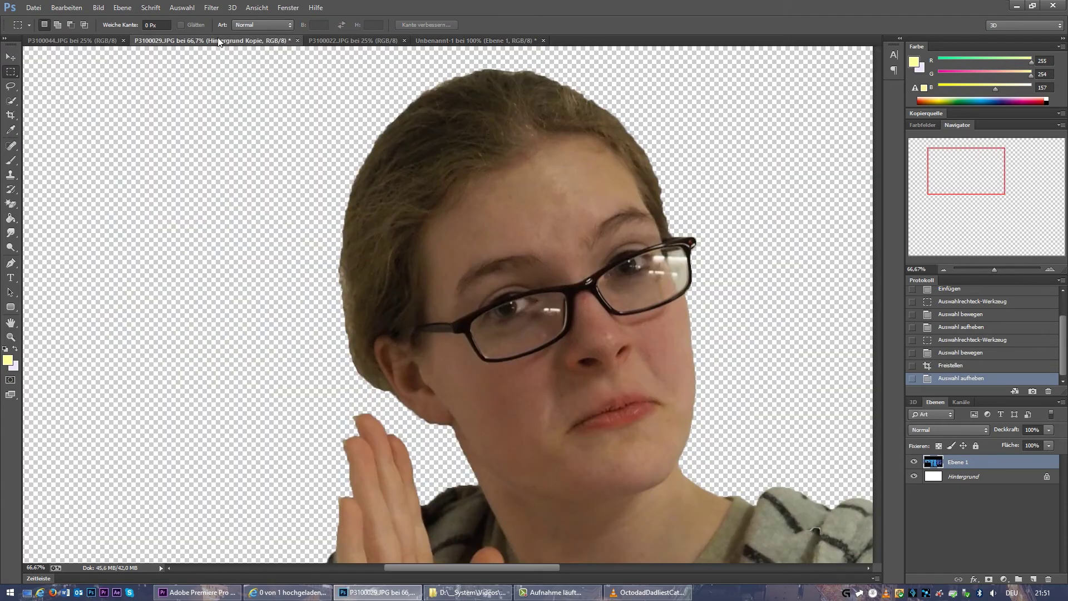
Resize the P3100029 cut-out photo to 1000 px wide
{"action": "left_click", "coordinate": [944, 271]}
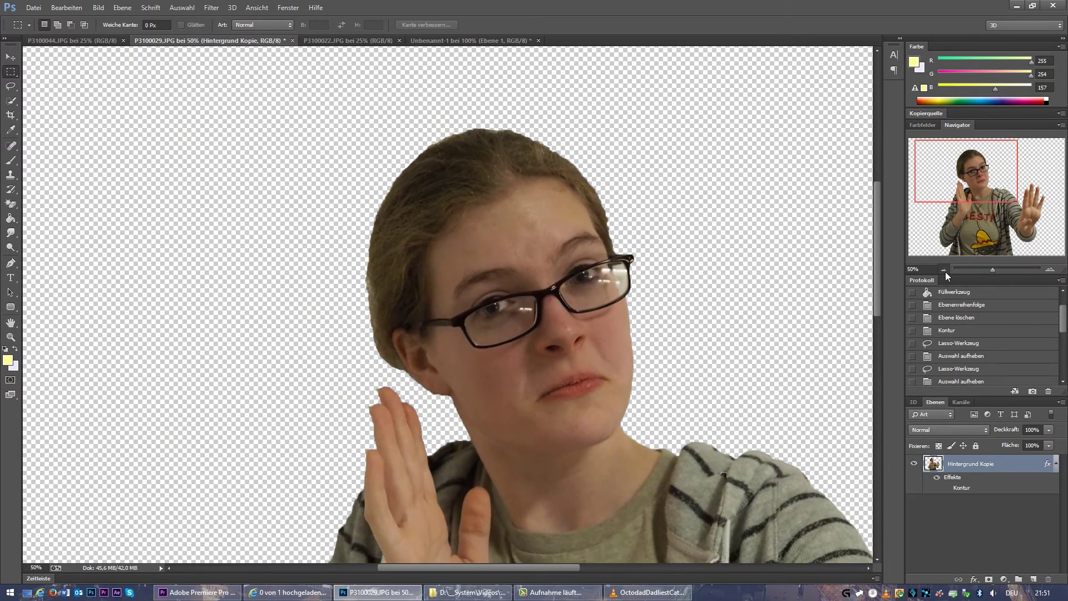
{"action": "left_click", "coordinate": [944, 270]}
{"action": "left_click", "coordinate": [98, 7]}
{"action": "left_click", "coordinate": [104, 88]}
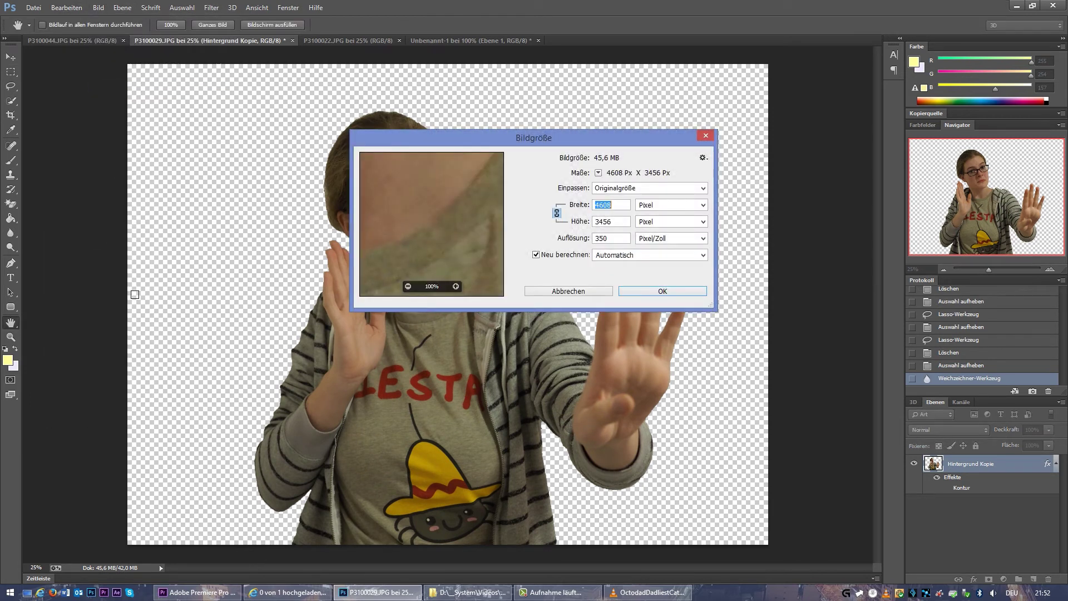
{"action": "type", "text": "1000"}
{"action": "key", "text": "Return"}
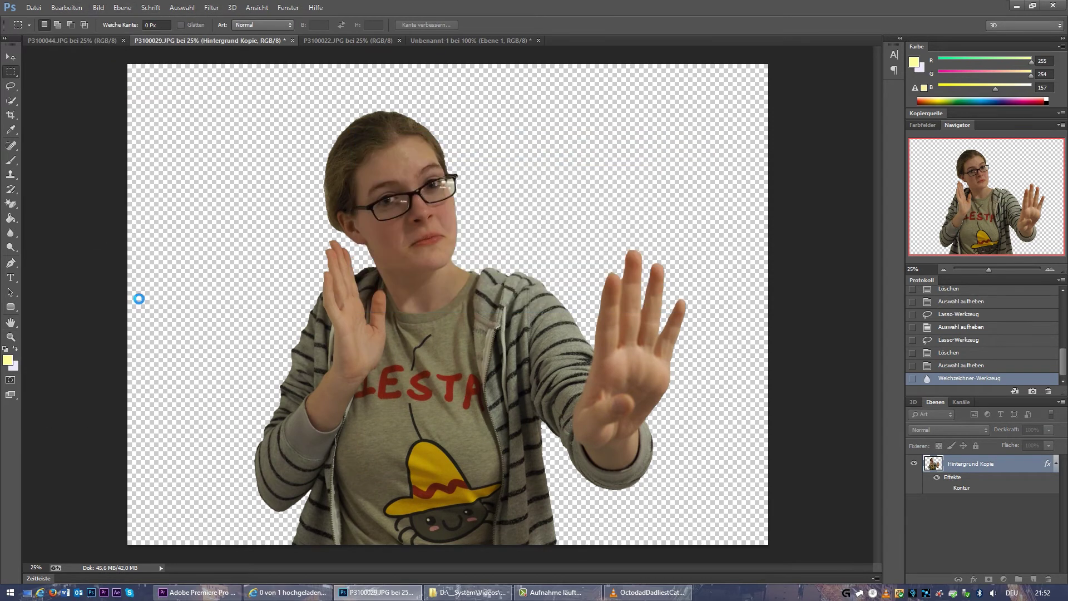
Copy the whole cut-out person into Unbenannt-1 and move it right and up
{"action": "key", "text": "ctrl+a"}
{"action": "key", "text": "ctrl+c"}
{"action": "left_click", "coordinate": [469, 40]}
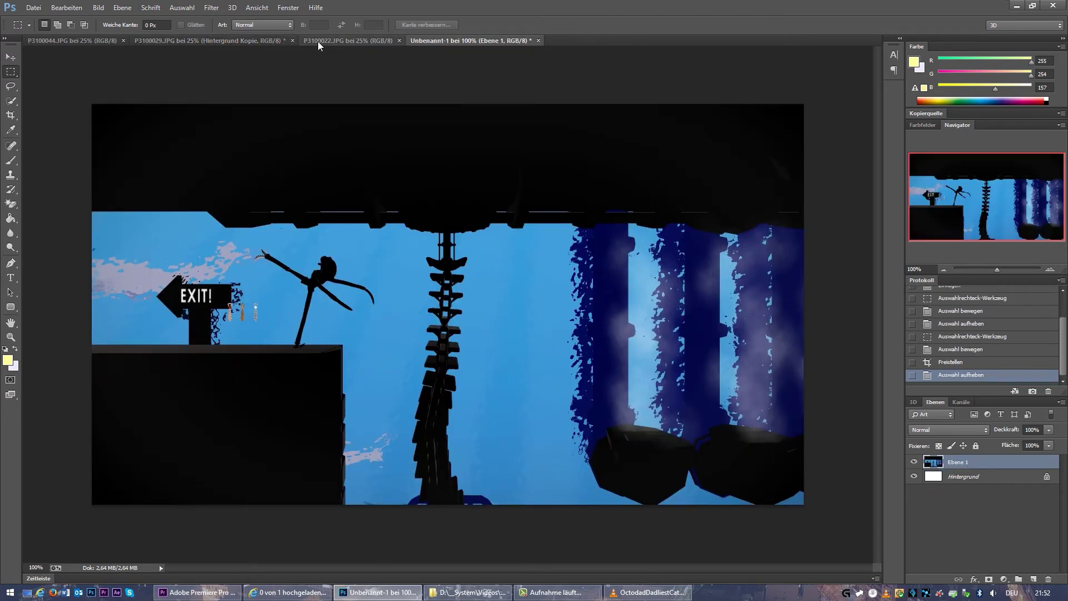
{"action": "key", "text": "ctrl+v"}
{"action": "key", "text": "v"}
{"action": "mouse_move", "coordinate": [357, 534]}
{"action": "left_mouse_down"}
{"action": "mouse_move", "coordinate": [496, 457]}
{"action": "mouse_move", "coordinate": [522, 467]}
{"action": "left_mouse_up"}
Shrink the person photo further to 900 px wide and copy it again
{"action": "left_click", "coordinate": [206, 41]}
{"action": "left_click", "coordinate": [97, 7]}
{"action": "left_click", "coordinate": [117, 88]}
{"action": "type", "text": "900"}
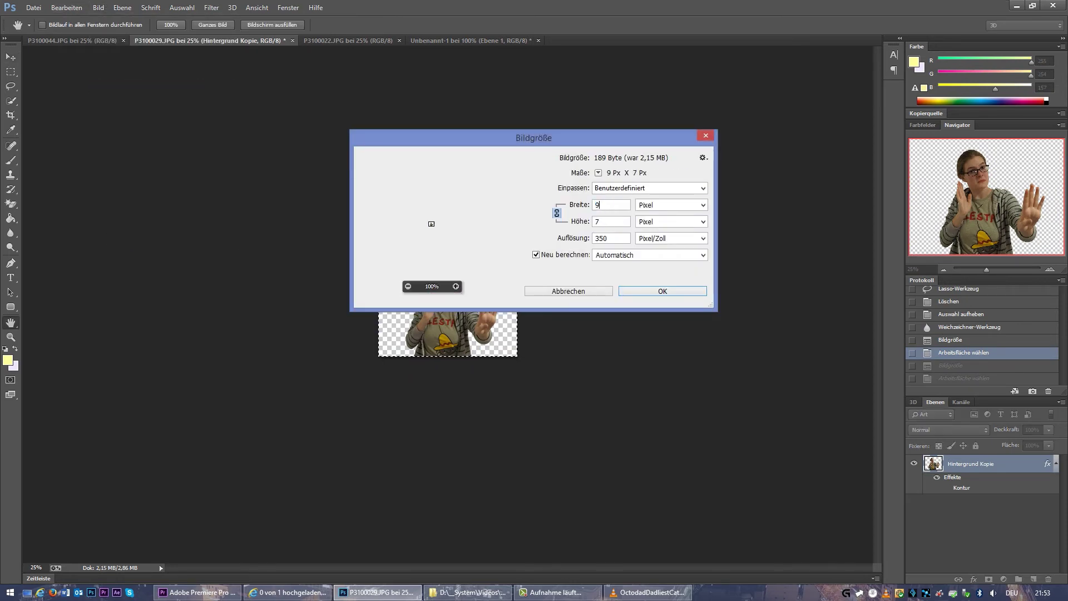
{"action": "key", "text": "Return"}
{"action": "key", "text": "ctrl+c"}
{"action": "left_click", "coordinate": [445, 41]}
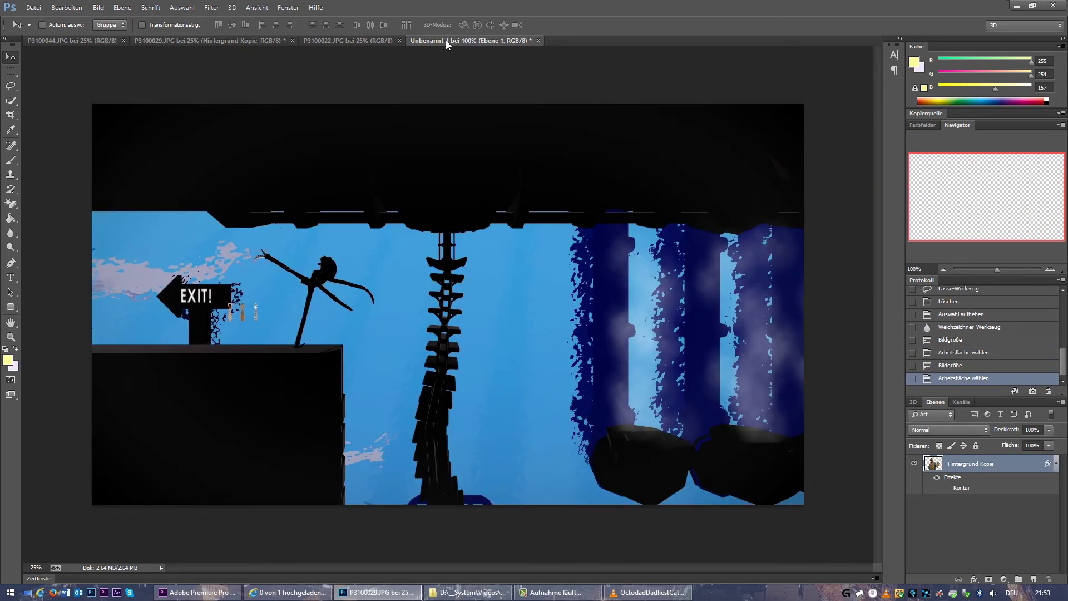
Paste the person at the right of the Octodad scene with a white (ffffff) 5 px Kontur
{"action": "key", "text": "ctrl+v"}
{"action": "left_click_drag", "start_coordinate": [452, 360], "coordinate": [632, 388]}
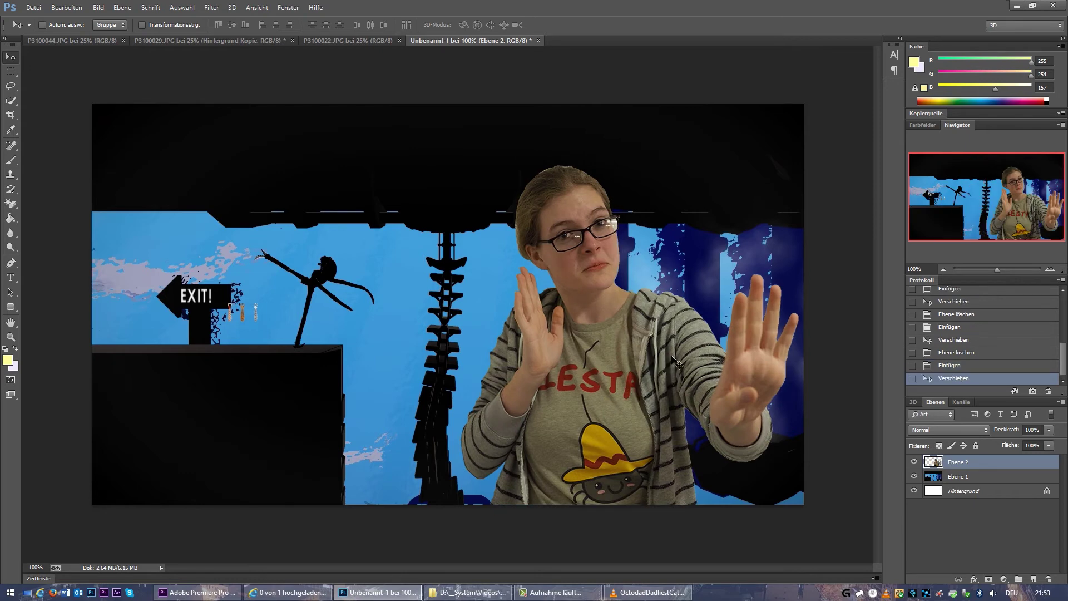
{"action": "double_click", "coordinate": [943, 468]}
{"action": "left_click_drag", "start_coordinate": [755, 276], "coordinate": [772, 183]}
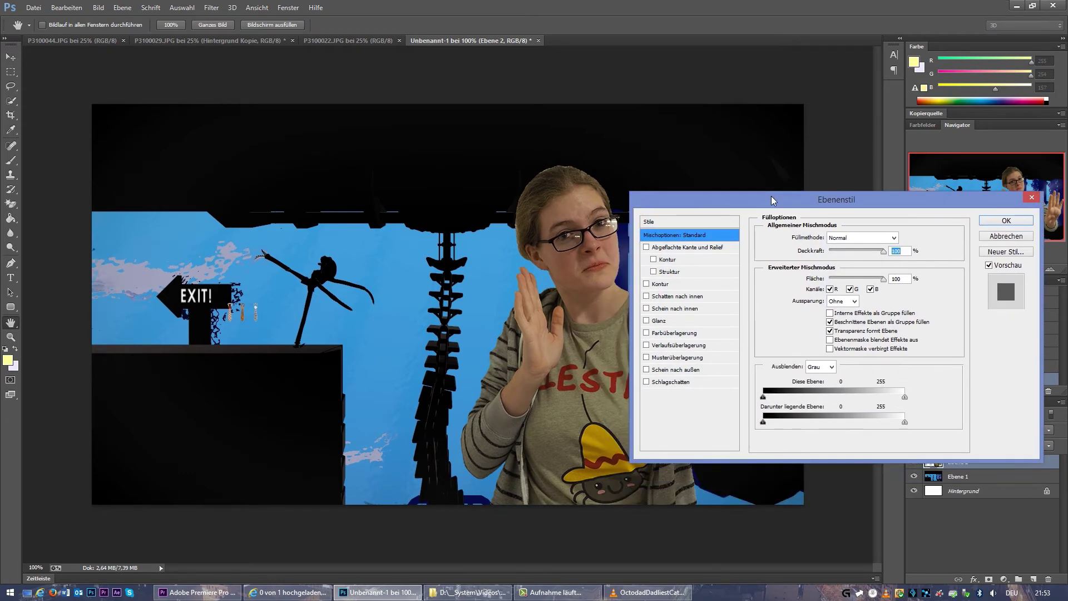
{"action": "left_click", "coordinate": [656, 262]}
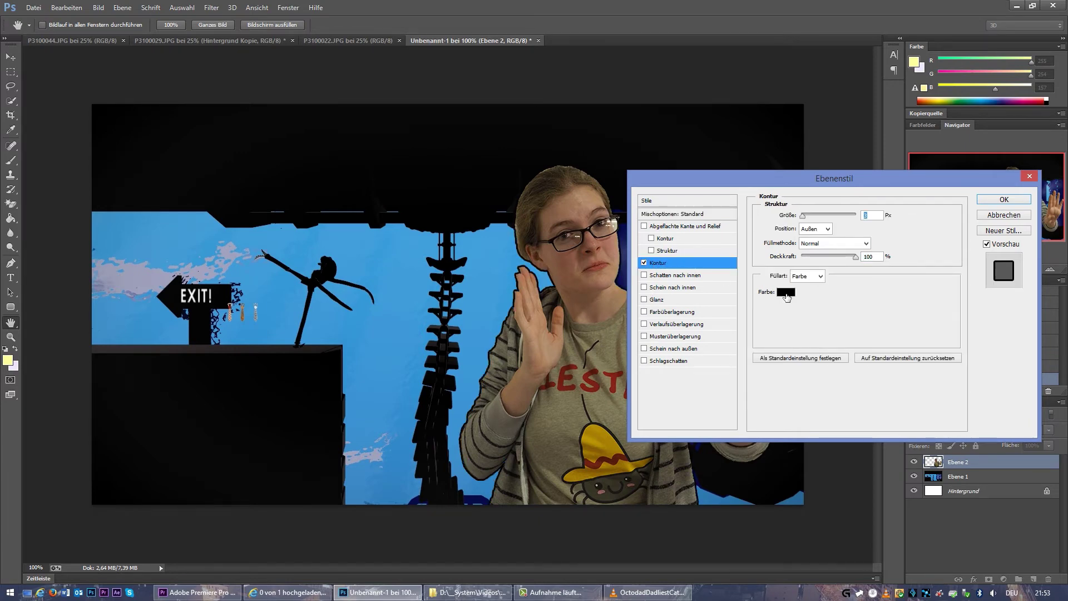
{"action": "left_click", "coordinate": [785, 291]}
{"action": "type", "text": "ffffff"}
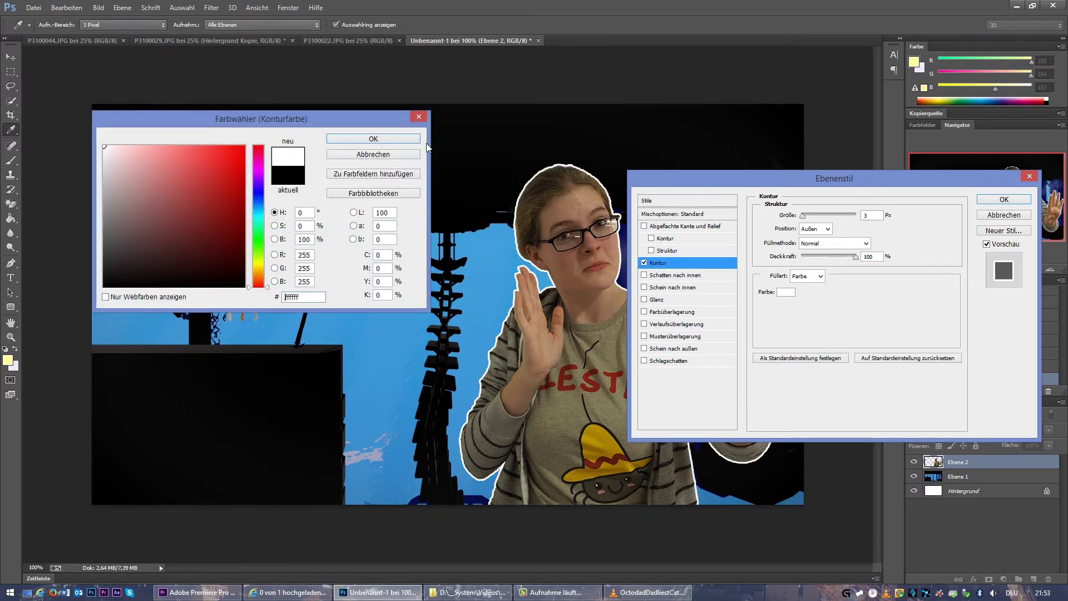
{"action": "left_click", "coordinate": [396, 139]}
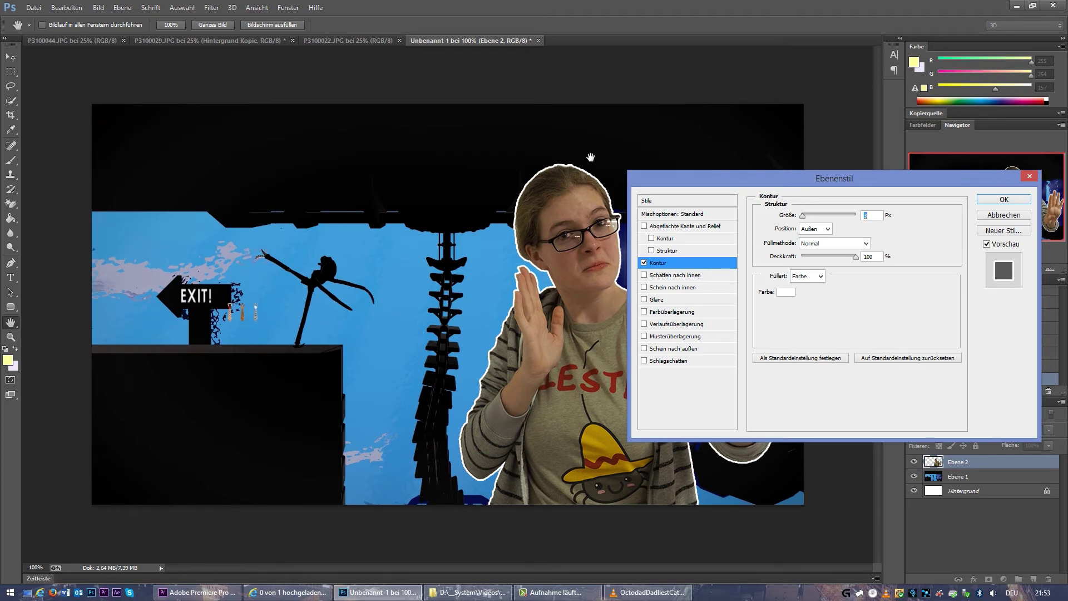
{"action": "key", "text": "BackSpace"}
{"action": "type", "text": "5"}
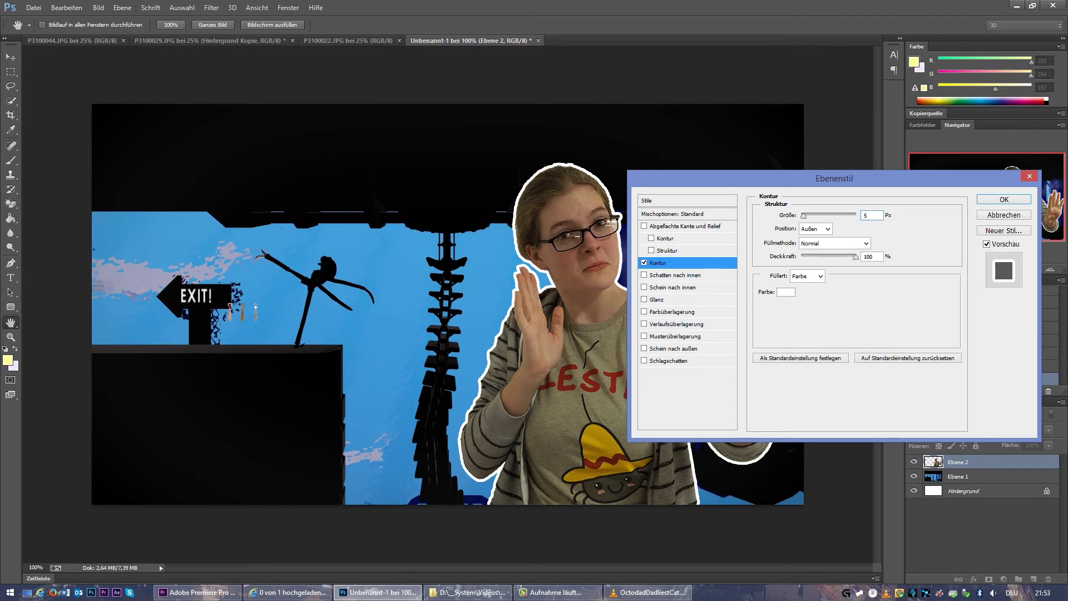
{"action": "key", "text": "Return"}
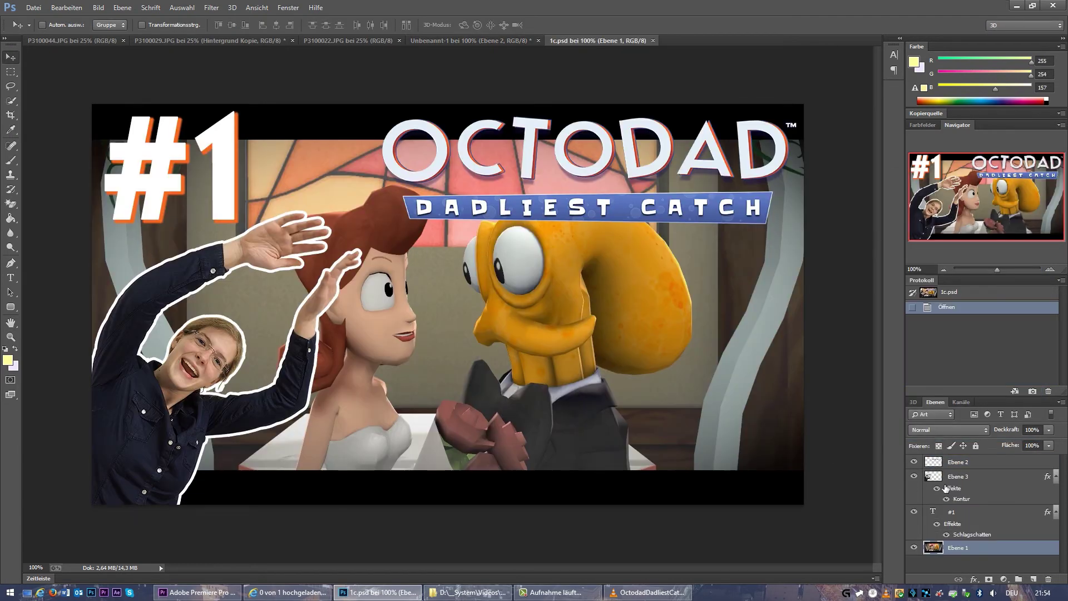
Duplicate the OCTODAD logo layer (Ebene 2) from 1c.psd into Unbenannt-1
{"action": "left_click", "coordinate": [993, 467]}
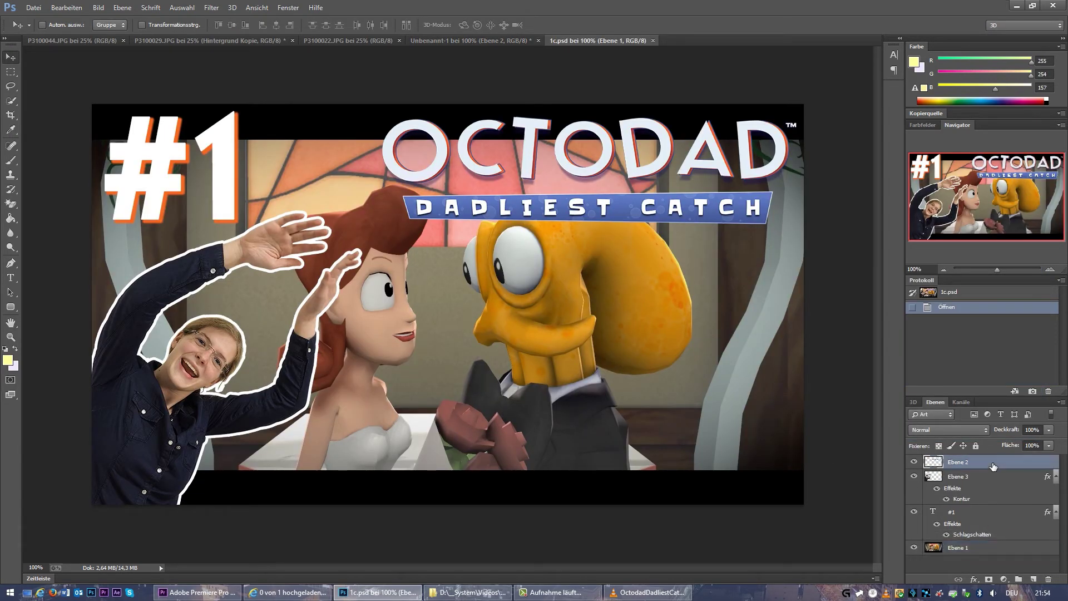
{"action": "right_click", "coordinate": [969, 465]}
{"action": "left_click", "coordinate": [823, 170]}
{"action": "left_click", "coordinate": [555, 226]}
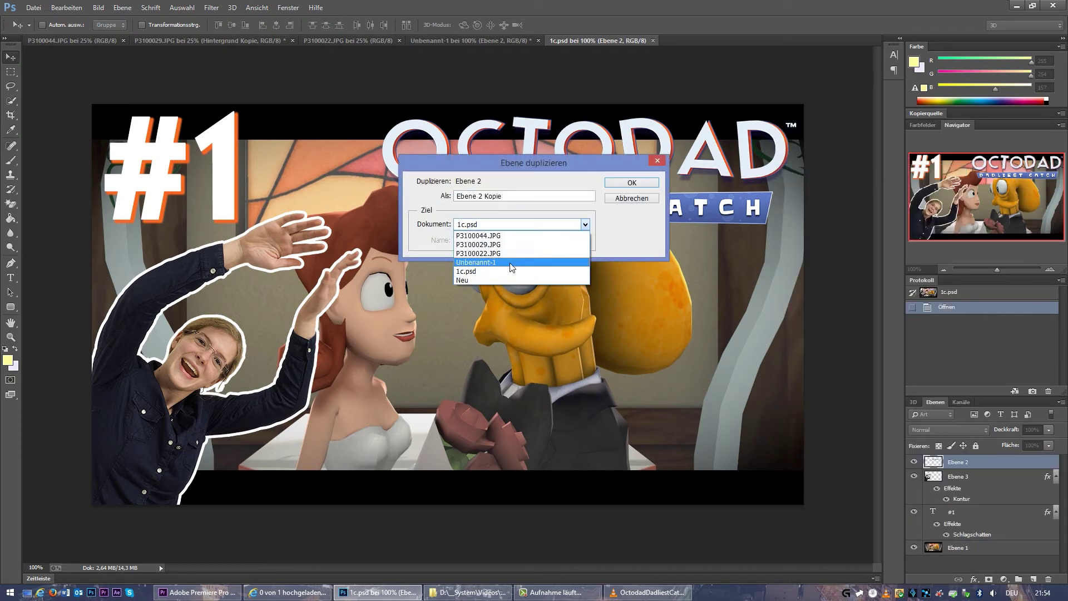
{"action": "left_click", "coordinate": [512, 263]}
{"action": "left_click", "coordinate": [634, 183]}
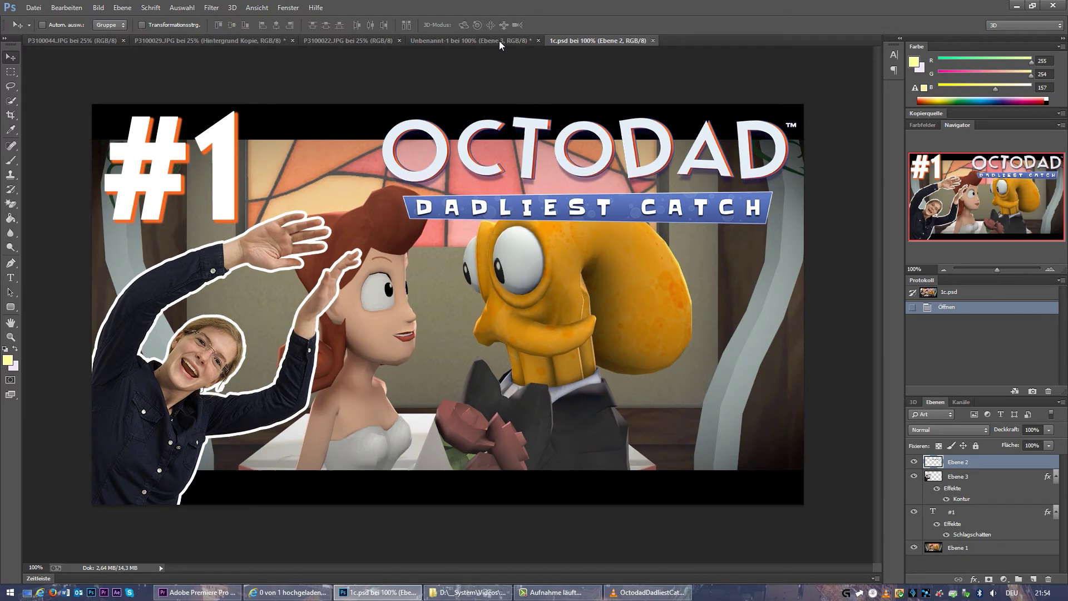
Move the logo to the top-left of Unbenannt-1, then return to 1c.psd's #1 layer
{"action": "left_click", "coordinate": [499, 42]}
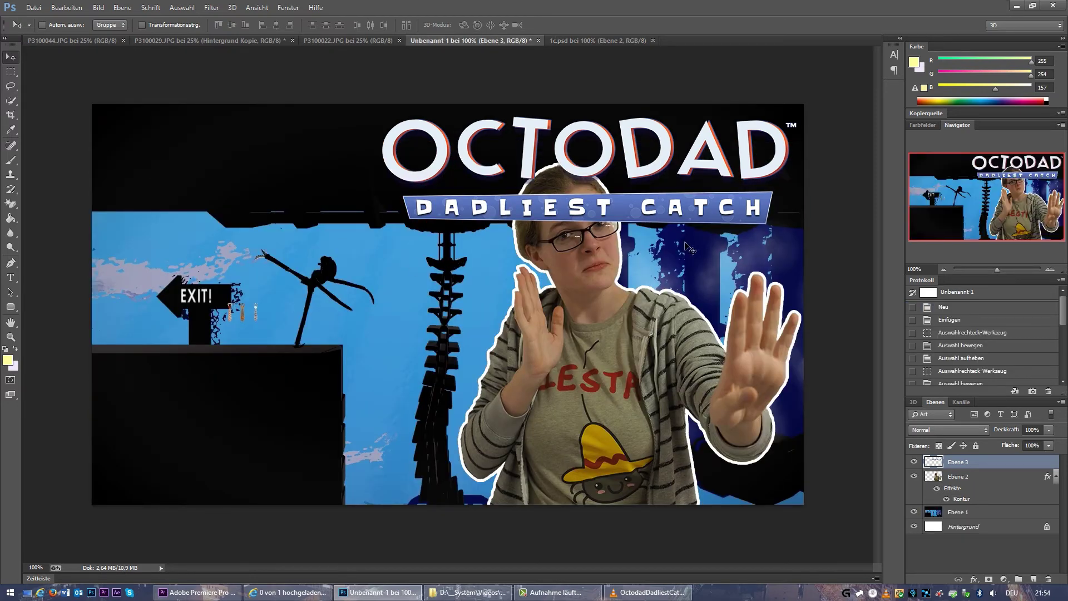
{"action": "left_click_drag", "start_coordinate": [604, 164], "coordinate": [329, 159]}
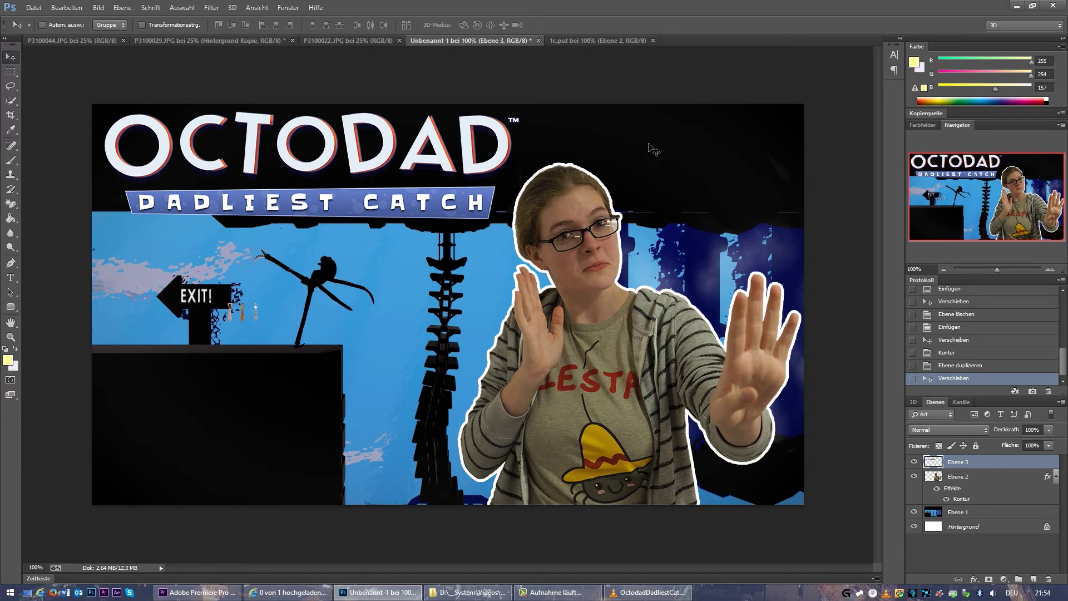
{"action": "left_click", "coordinate": [590, 40]}
{"action": "right_click", "coordinate": [957, 512]}
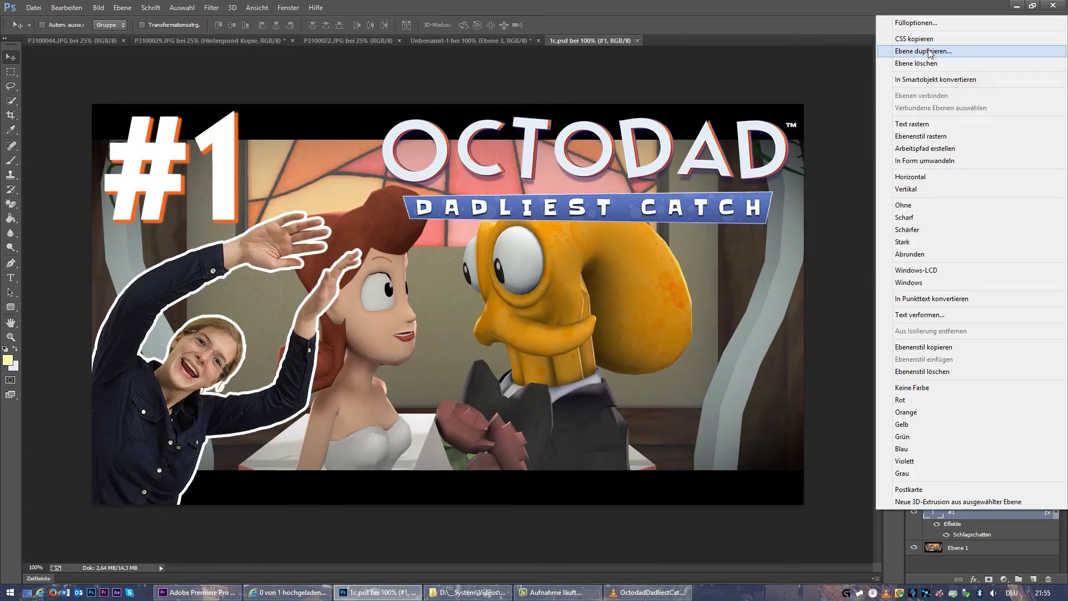
Duplicate the #1 text layer into Unbenannt-1 and drop it onto the lower-left block
{"action": "left_click", "coordinate": [945, 53]}
{"action": "left_click", "coordinate": [514, 229]}
{"action": "left_click", "coordinate": [517, 266]}
{"action": "left_click", "coordinate": [624, 183]}
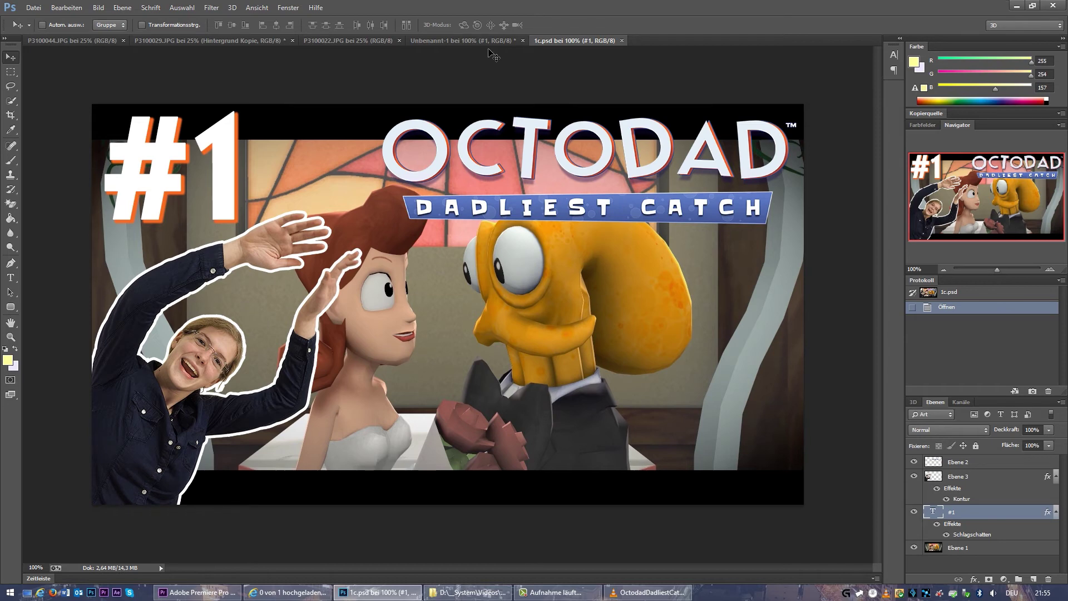
{"action": "left_click", "coordinate": [489, 41]}
{"action": "mouse_move", "coordinate": [191, 173]}
{"action": "left_mouse_down"}
{"action": "mouse_move", "coordinate": [185, 418]}
{"action": "mouse_move", "coordinate": [197, 427]}
{"action": "left_mouse_up"}
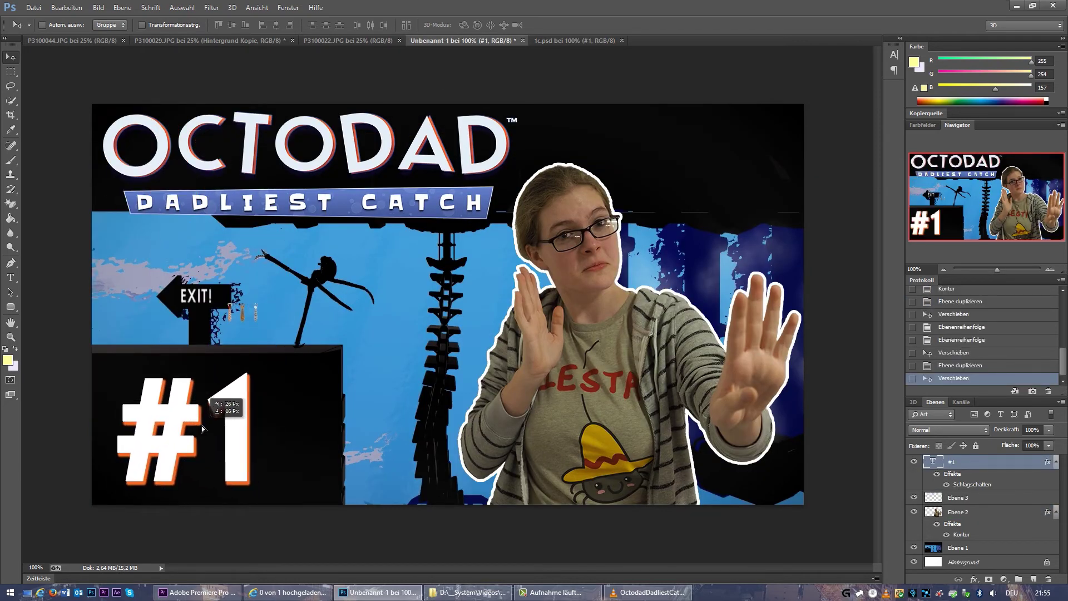
Select the #1 text, then try placements and settle it over the lower-left black block
{"action": "left_click", "coordinate": [11, 278]}
{"action": "left_click", "coordinate": [184, 428]}
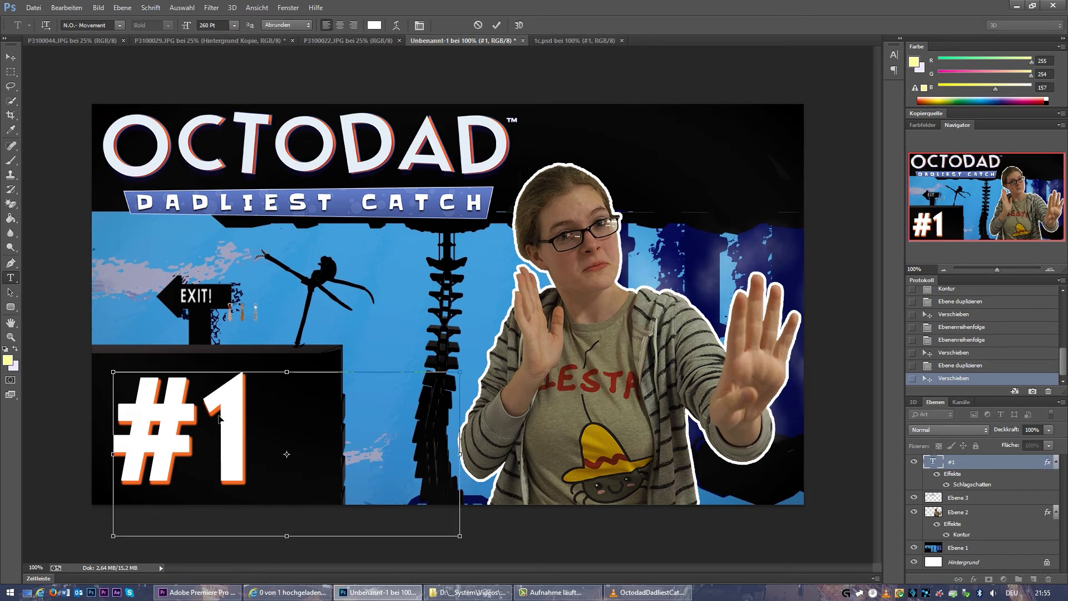
{"action": "key", "text": "ctrl+a"}
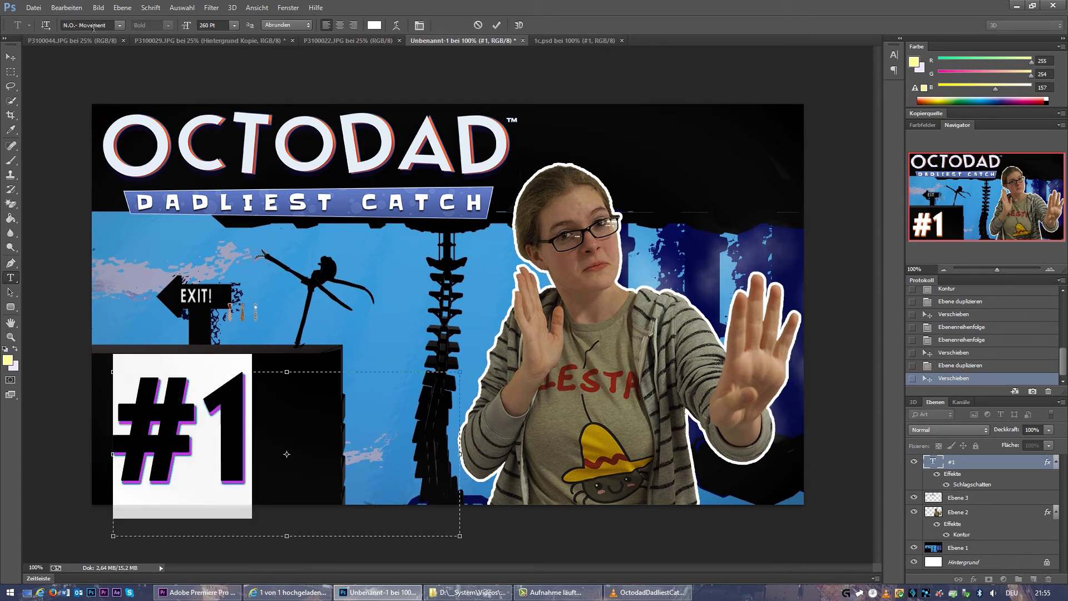
{"action": "key", "text": "ctrl+Return"}
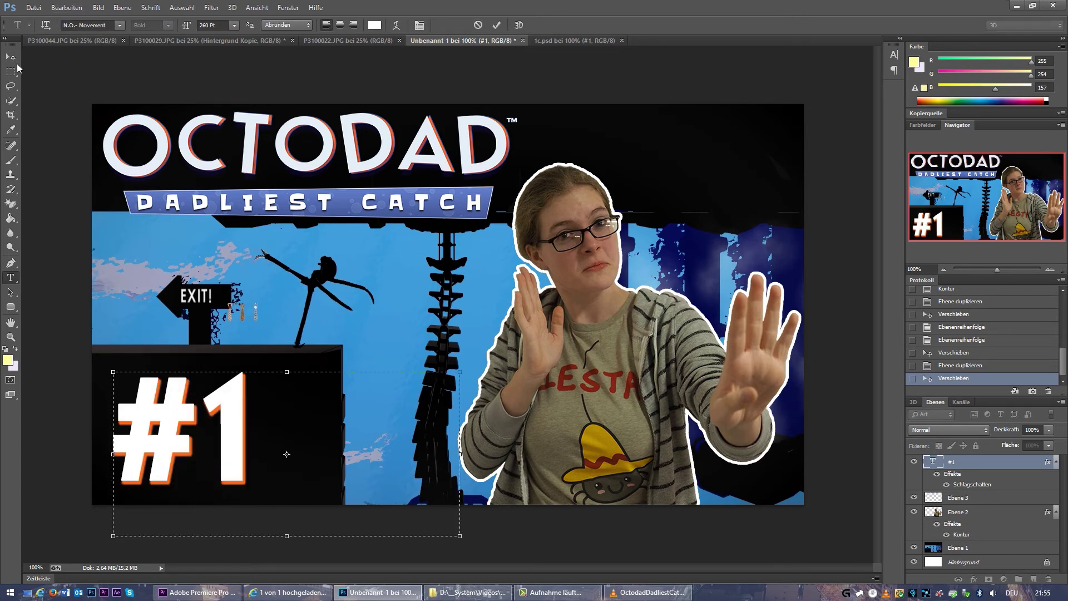
{"action": "left_click", "coordinate": [11, 57]}
{"action": "left_click_drag", "start_coordinate": [149, 378], "coordinate": [388, 212]}
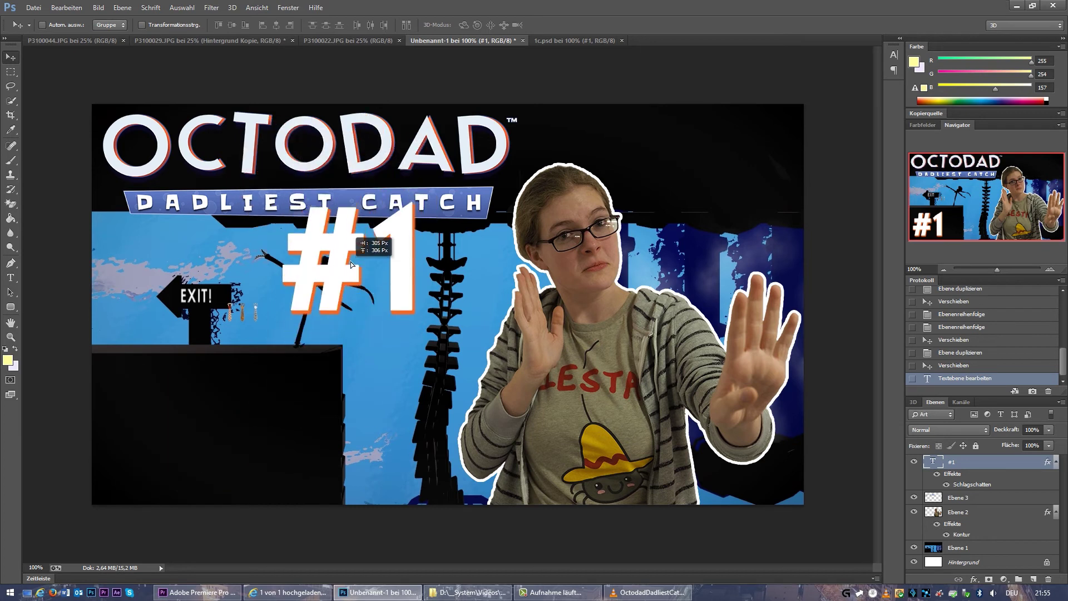
{"action": "left_click_drag", "start_coordinate": [388, 211], "coordinate": [170, 447]}
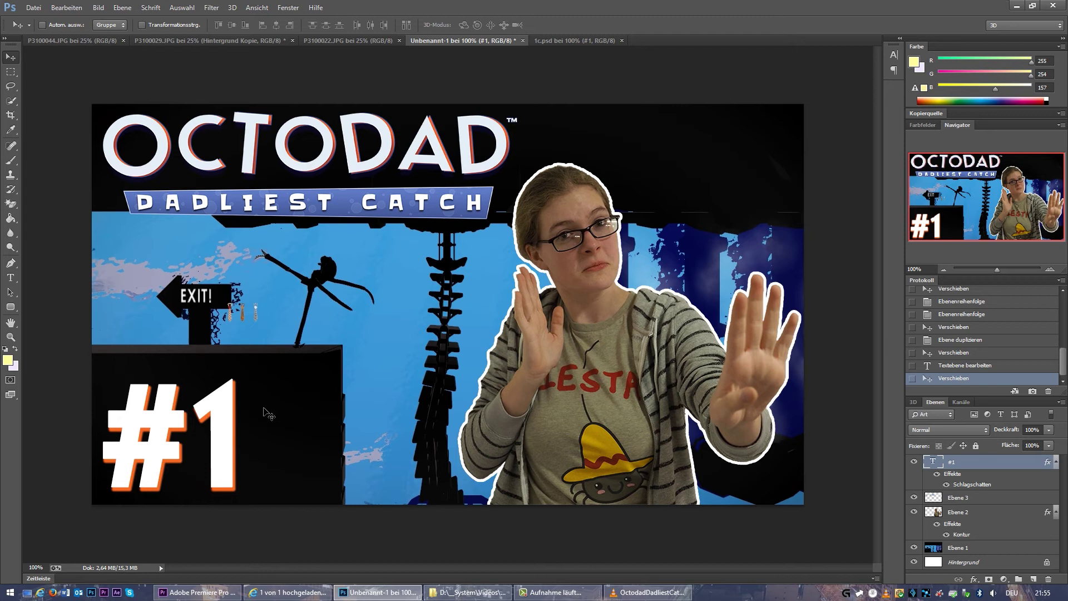
{"action": "mouse_move", "coordinate": [165, 424]}
{"action": "left_mouse_down"}
{"action": "mouse_move", "coordinate": [311, 362]}
{"action": "mouse_move", "coordinate": [283, 241]}
{"action": "left_mouse_up"}
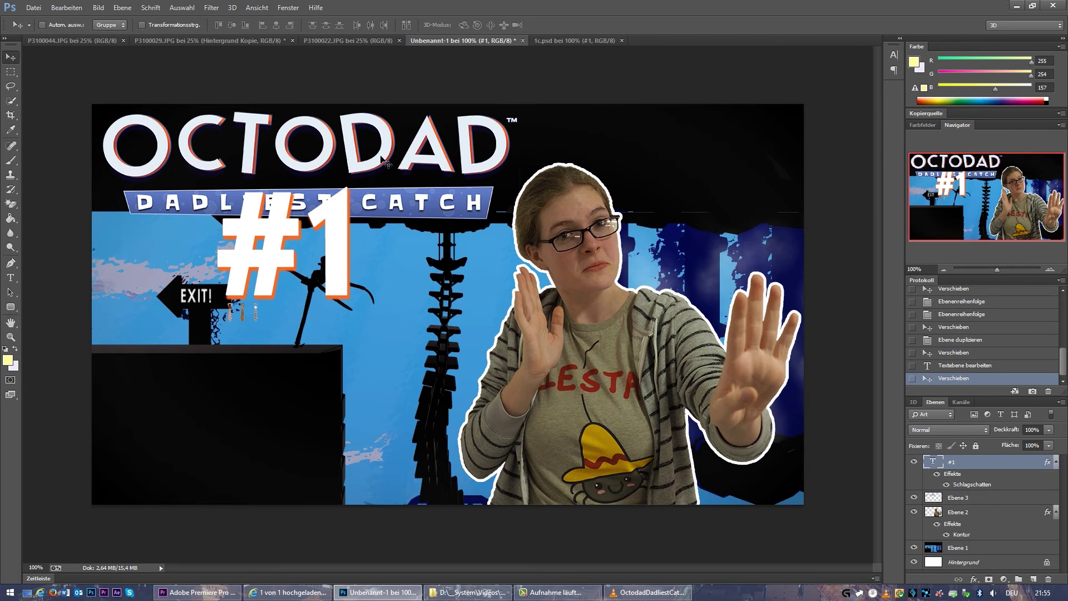
{"action": "left_click_drag", "start_coordinate": [326, 253], "coordinate": [221, 445]}
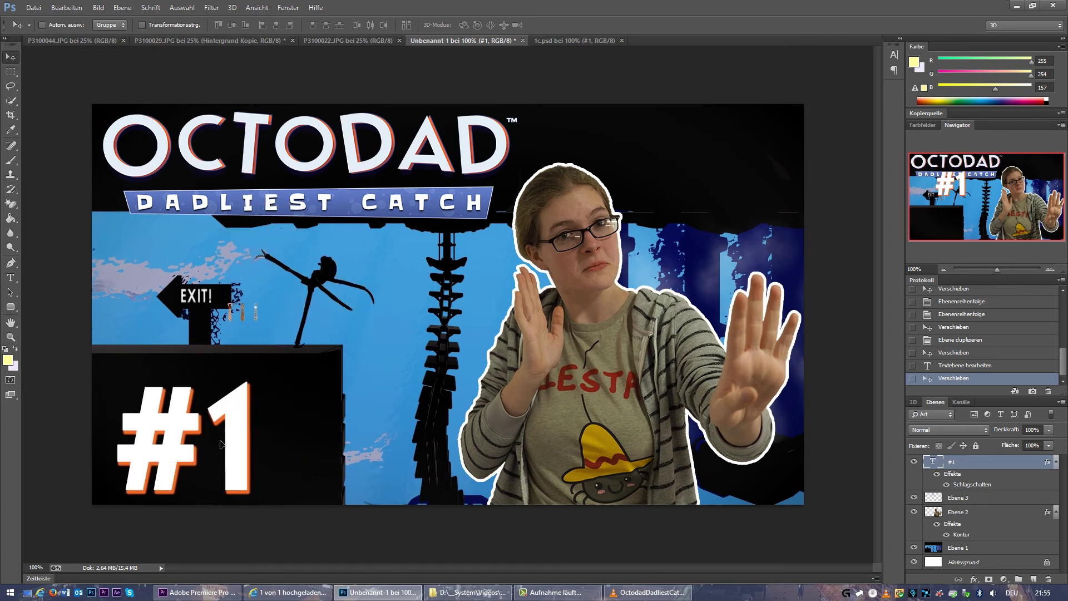
{"action": "mouse_move", "coordinate": [257, 412]}
{"action": "left_mouse_down"}
{"action": "mouse_move", "coordinate": [437, 222]}
{"action": "mouse_move", "coordinate": [202, 433]}
{"action": "left_mouse_up"}
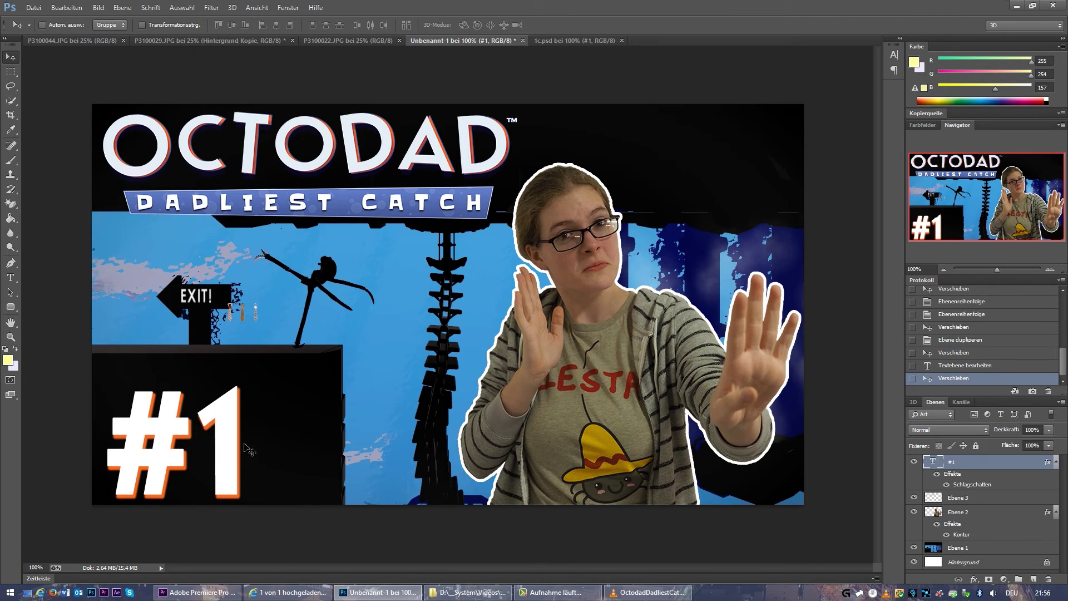
Open the #1 layer's Schlagschatten settings to inspect its orange drop shadow
{"action": "key", "text": "t"}
{"action": "right_click", "coordinate": [181, 503]}
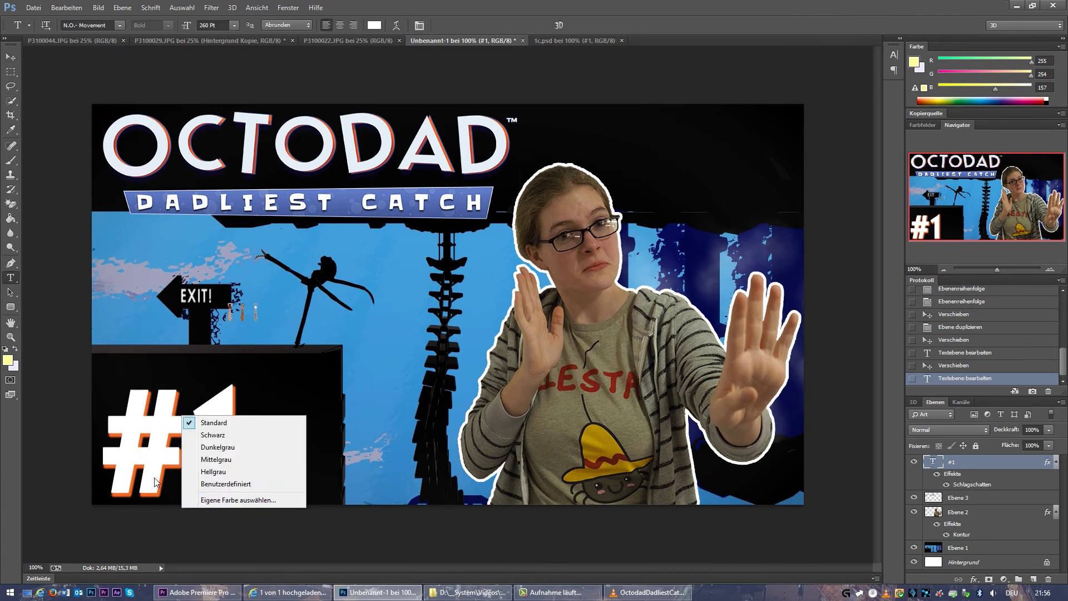
{"action": "right_click", "coordinate": [157, 472]}
{"action": "left_click", "coordinate": [191, 449]}
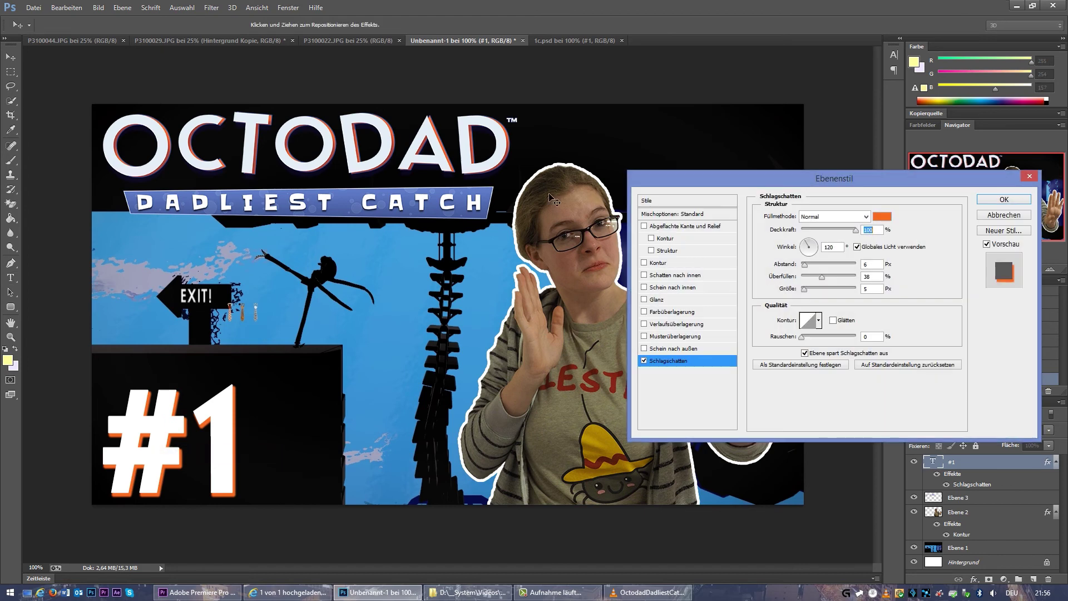
{"action": "left_click_drag", "start_coordinate": [772, 179], "coordinate": [634, 145]}
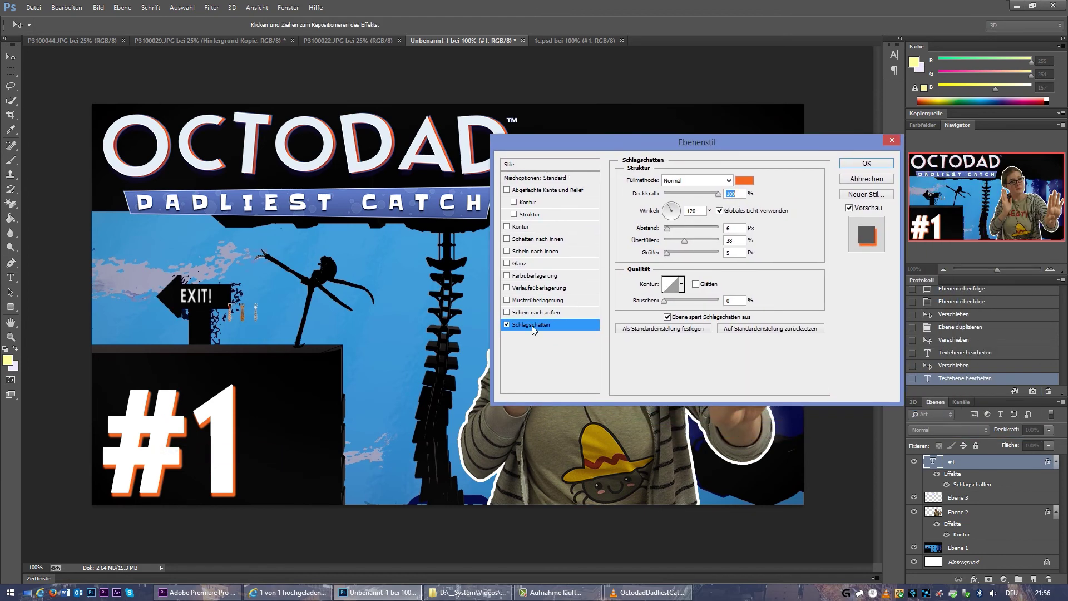